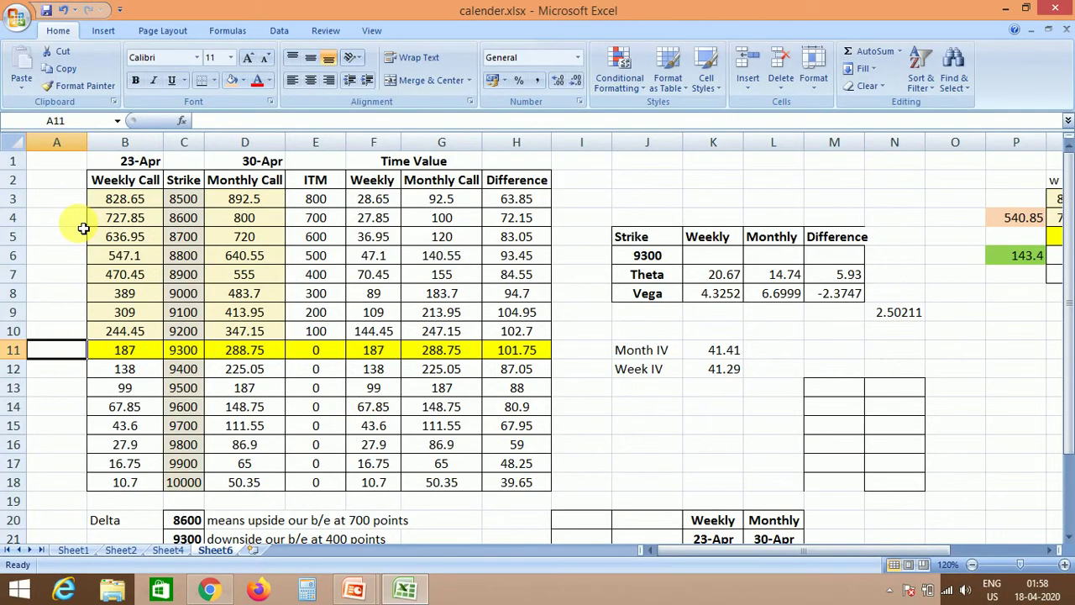
# Review the Monthly Call prices from the highlighted 9300 strike row up to the first strikes of the table.
pyautogui.press('Right')
pyautogui.press('Right')
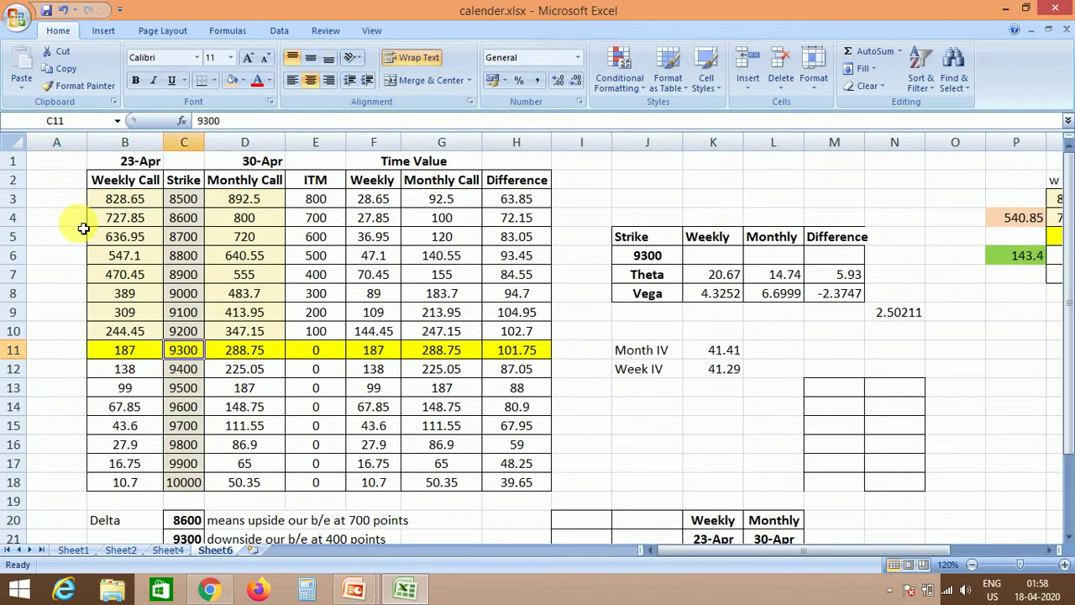
pyautogui.press('Right')
pyautogui.press('Up')
pyautogui.press('Up')
pyautogui.press('Up')
pyautogui.press('Up')
pyautogui.press('Up')
pyautogui.press('Up')
pyautogui.press('Up')
pyautogui.press('Up')
pyautogui.press('Up')
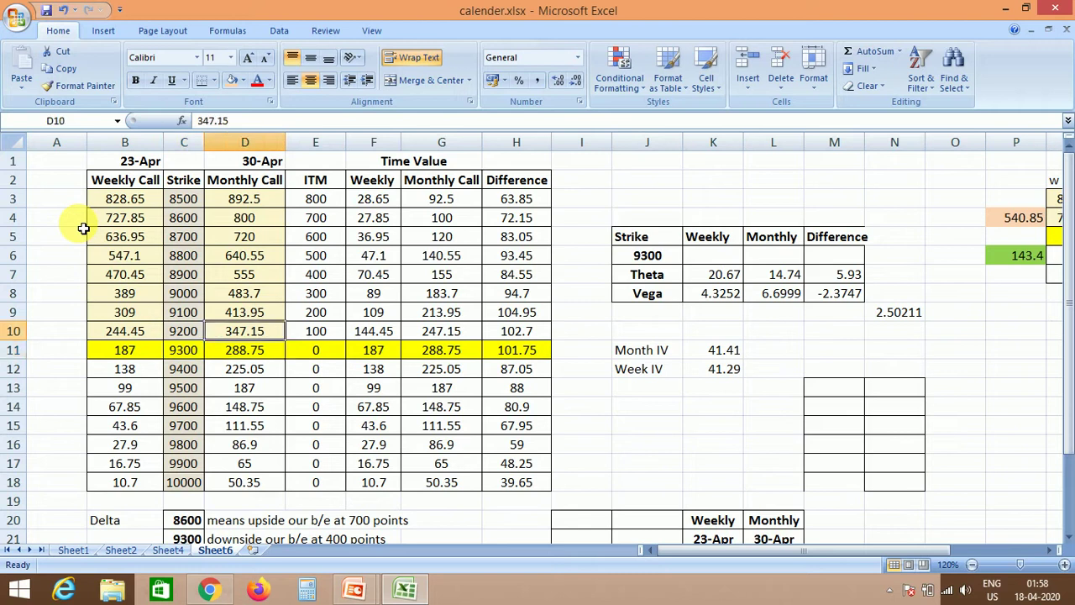
# Look through the Strike column over its full range from 8500 to 10000.
pyautogui.press('Left')
pyautogui.press('Down')
pyautogui.press('Down')
pyautogui.press('Down')
pyautogui.press('Down')
pyautogui.press('Down')
pyautogui.press('Down')
pyautogui.press('Down')
pyautogui.press('Down')
pyautogui.press('Down')
pyautogui.press('Down')
pyautogui.press('Down')
pyautogui.press('Down')
pyautogui.press('Down')
pyautogui.press('Down')
pyautogui.press('Down')
pyautogui.press('Down')
pyautogui.press('Down')
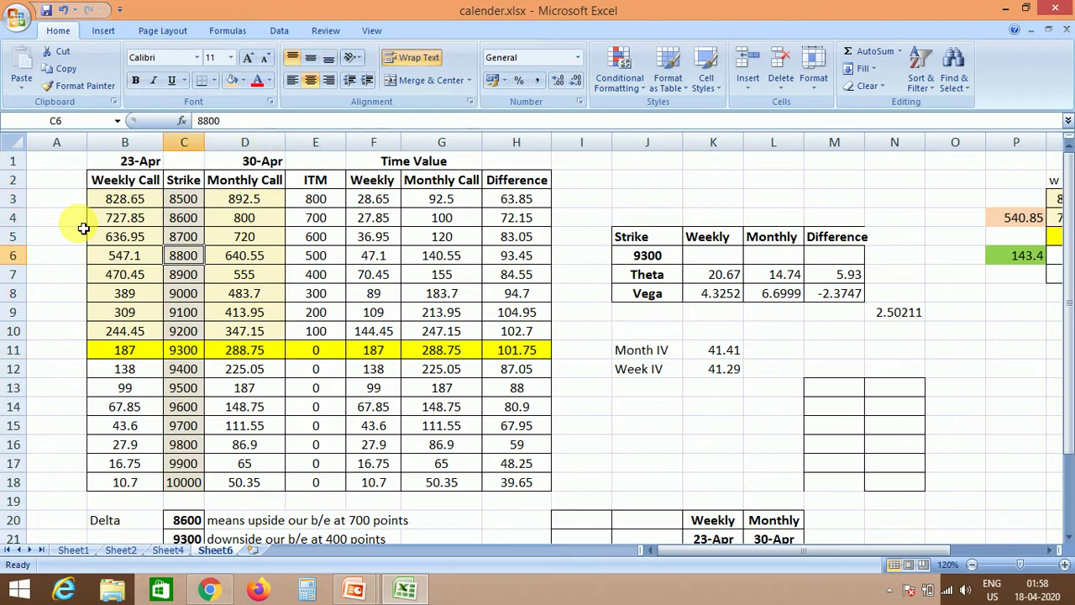
pyautogui.press('Up')
pyautogui.press('Up')
pyautogui.press('Up')
pyautogui.press('Up')
pyautogui.press('Up')
pyautogui.press('Up')
pyautogui.press('Up')
pyautogui.press('Up')
pyautogui.press('Up')
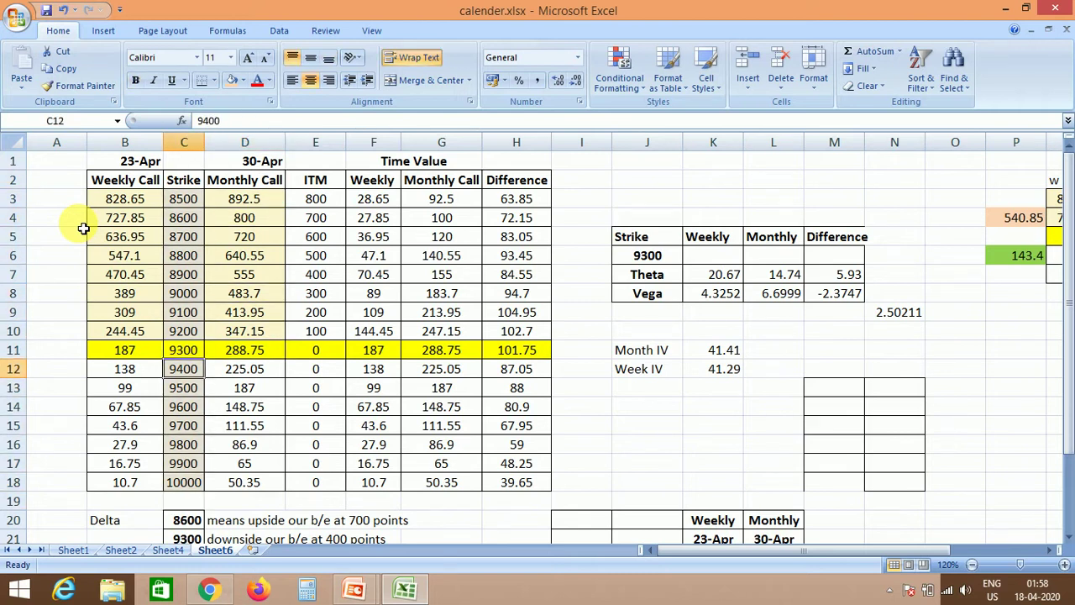
# Examine the Weekly Call prices of the strikes around 9300, ending back on the 9300 strike.
pyautogui.press('Left')
pyautogui.press('Up')
pyautogui.press('Up')
pyautogui.press('Up')
pyautogui.press('Up')
pyautogui.press('Up')
pyautogui.press('Up')
pyautogui.press('Down')
pyautogui.press('Down')
pyautogui.press('Down')
pyautogui.press('Down')
pyautogui.press('Down')
pyautogui.press('Down')
pyautogui.press('Right')
pyautogui.press('Right')
pyautogui.press('Down')
pyautogui.press('Left')
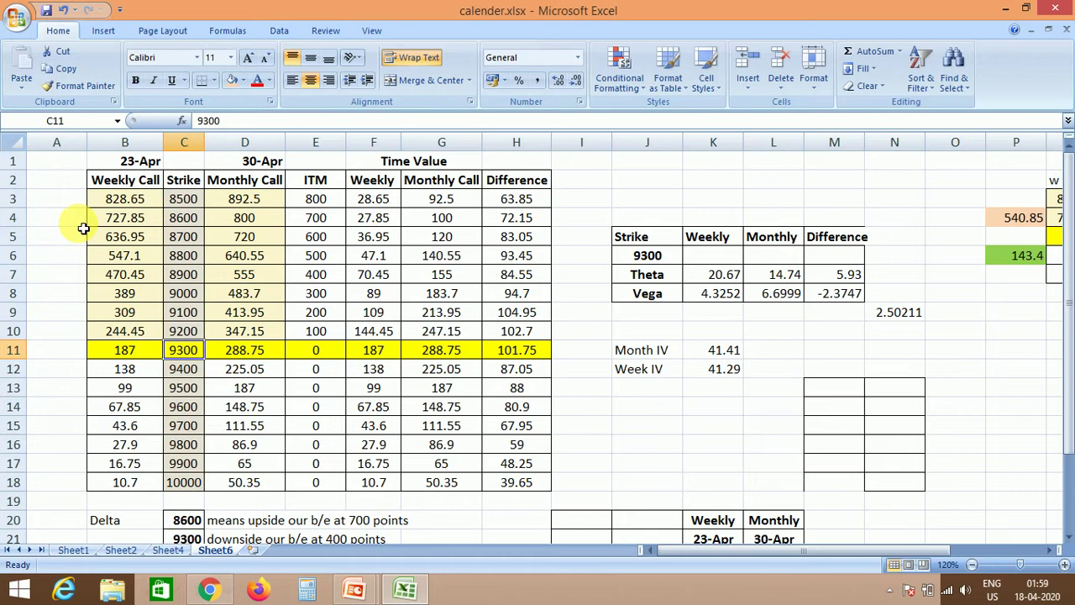
# Compare the 23-Apr Weekly Call and 30-Apr Monthly Call premiums at the 9300 strike.
pyautogui.press('Left')
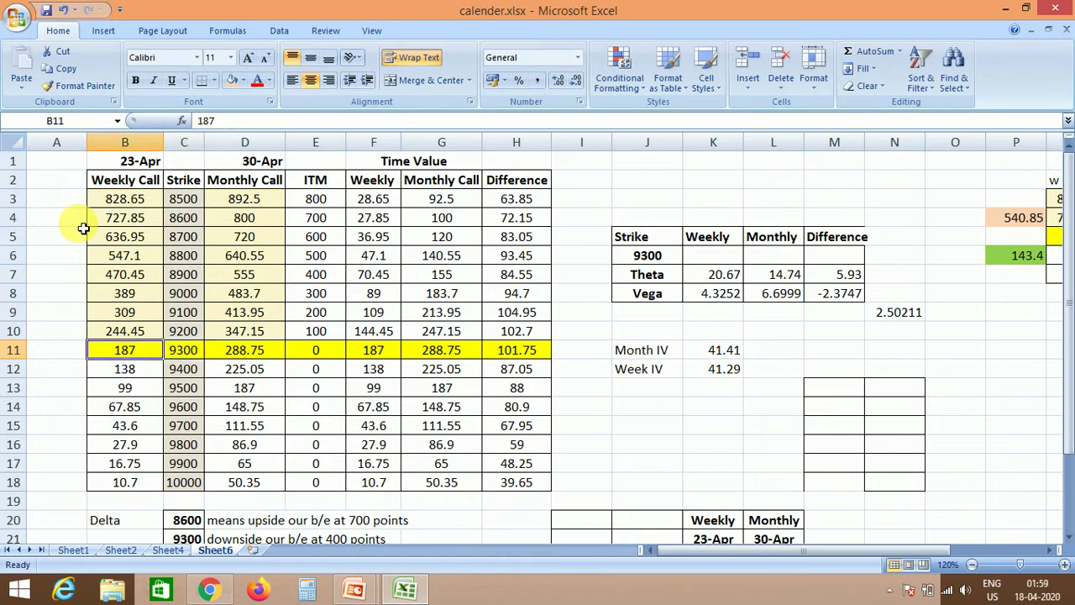
pyautogui.press('Right')
pyautogui.press('Right')
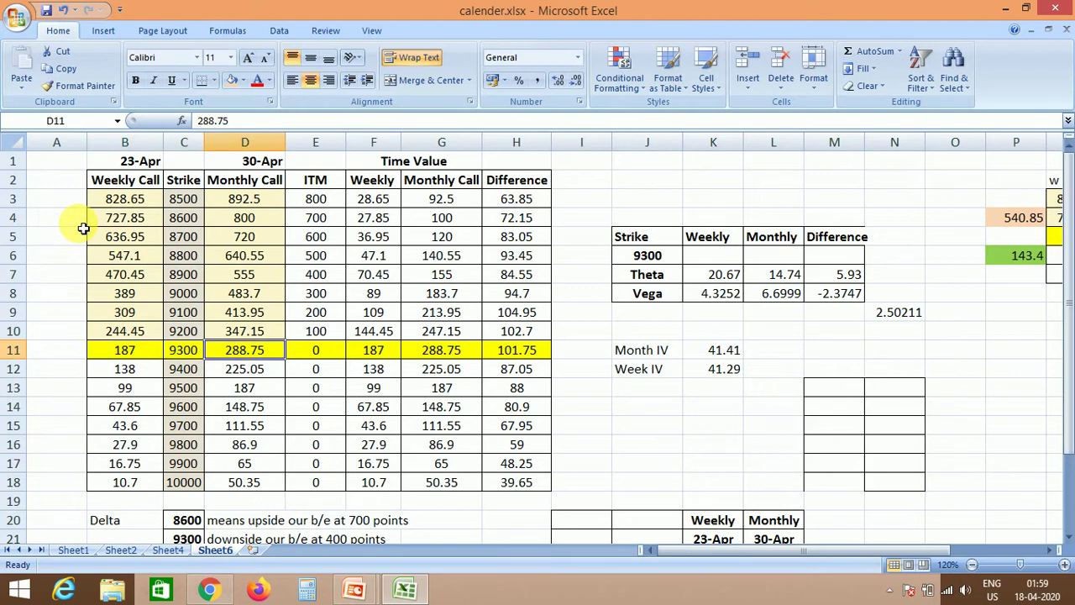
pyautogui.press('Left')
pyautogui.press('Left')
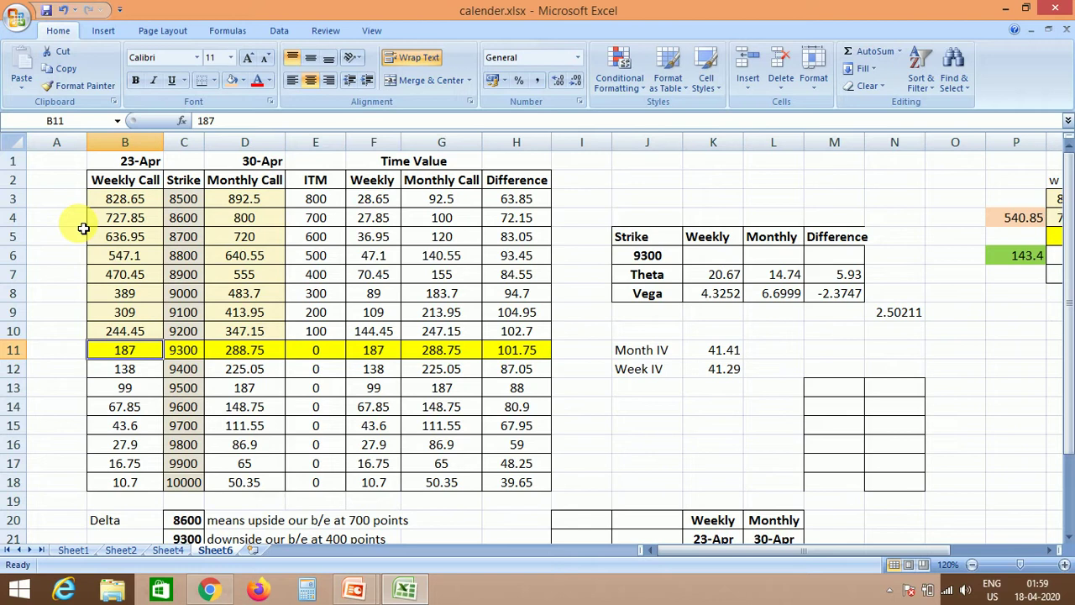
pyautogui.press('Right')
pyautogui.press('Right')
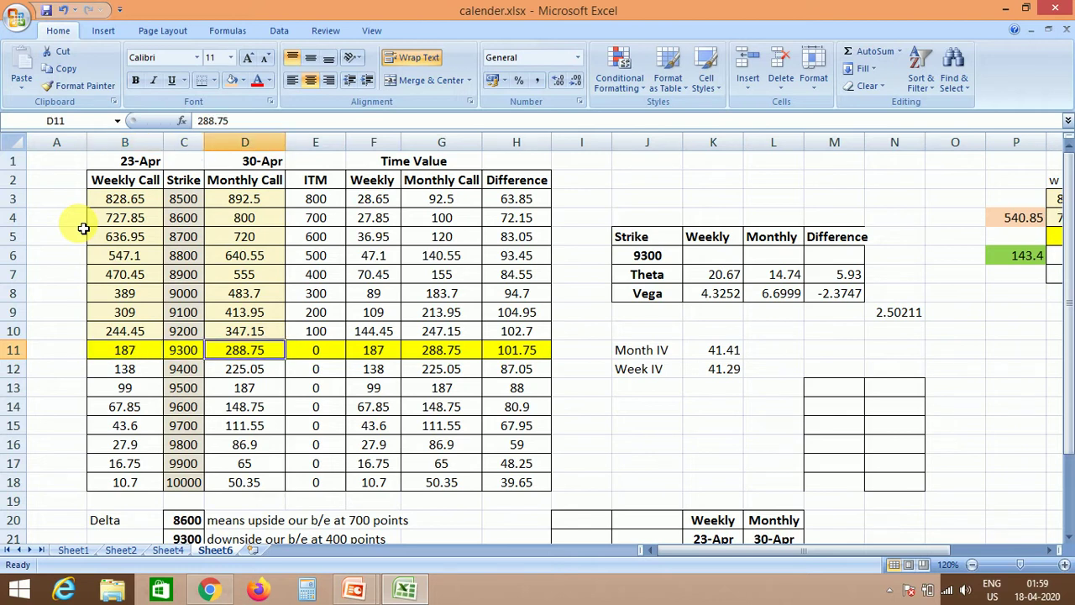
pyautogui.press('Left')
pyautogui.press('Left')
pyautogui.press('Right')
pyautogui.press('Right')
pyautogui.press('Right')
pyautogui.press('Left')
pyautogui.press('Left')
pyautogui.press('Left')
pyautogui.press('Right')
pyautogui.press('Right')
pyautogui.press('Right')
pyautogui.press('Left')
pyautogui.press('Left')
pyautogui.press('Left')
# Inspect the time value Difference for the 9300 strike row.
pyautogui.press('Right')
pyautogui.press('Right')
pyautogui.press('Right')
pyautogui.press('Right')
pyautogui.press('Right')
pyautogui.press('Right')
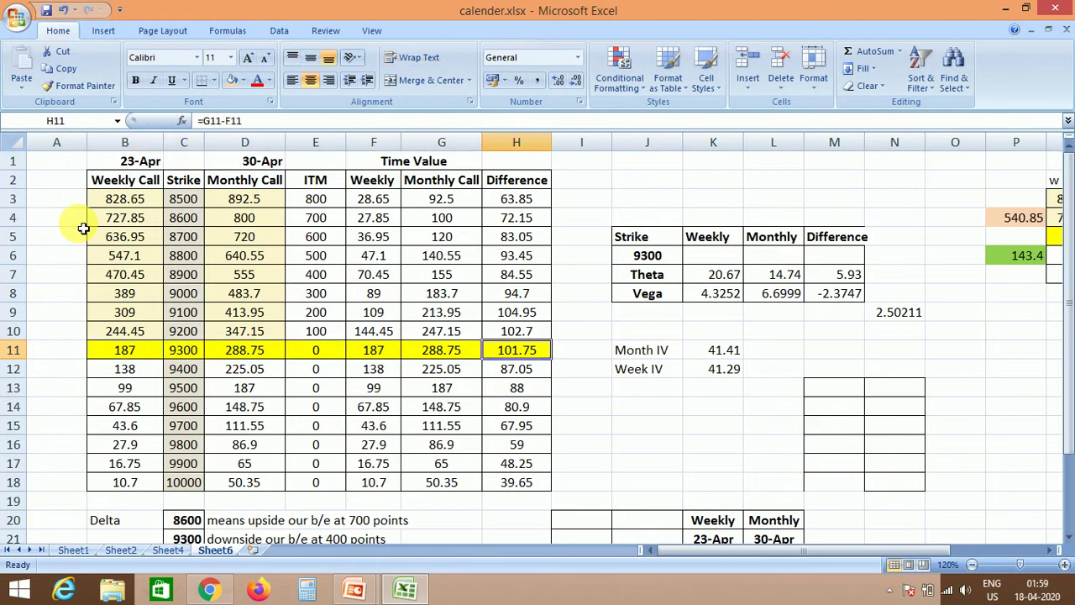
# Look over the ITM amounts and neighbouring premiums for the strikes below 9300.
pyautogui.press('Left')
pyautogui.press('Up')
pyautogui.press('Left')
pyautogui.press('Up')
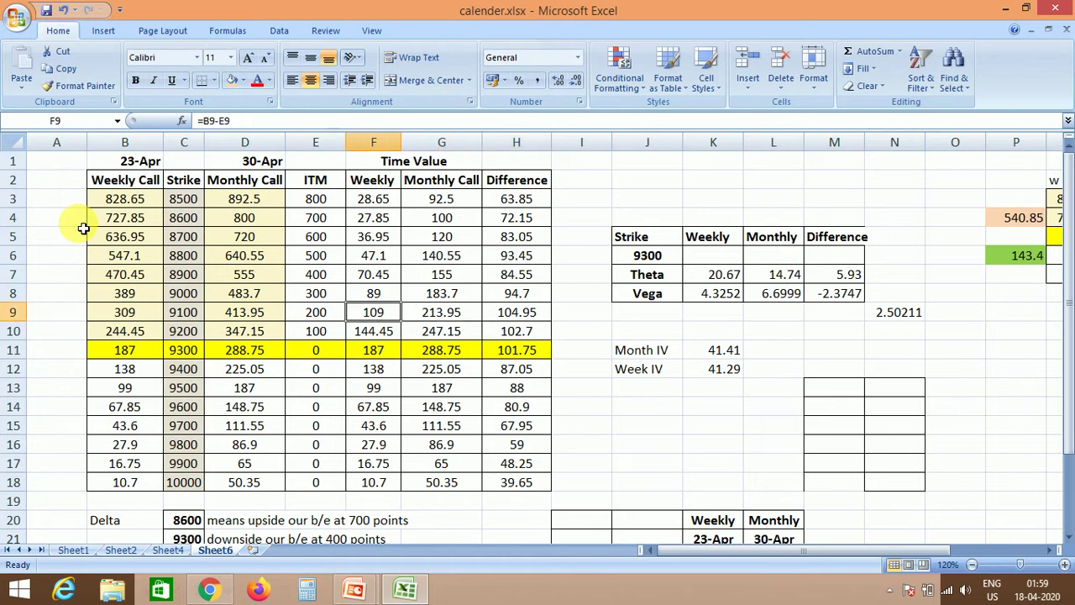
pyautogui.press('Up')
pyautogui.press('Up')
pyautogui.press('Left')
pyautogui.press('Left')
pyautogui.press('Up')
pyautogui.press('Right')
pyautogui.press('Left')
pyautogui.press('Left')
pyautogui.press('Up')
pyautogui.press('Right')
pyautogui.press('Right')
pyautogui.press('Right')
pyautogui.press('Left')
pyautogui.press('Up')
pyautogui.press('Up')
pyautogui.press('Down')
pyautogui.press('Down')
pyautogui.press('Down')
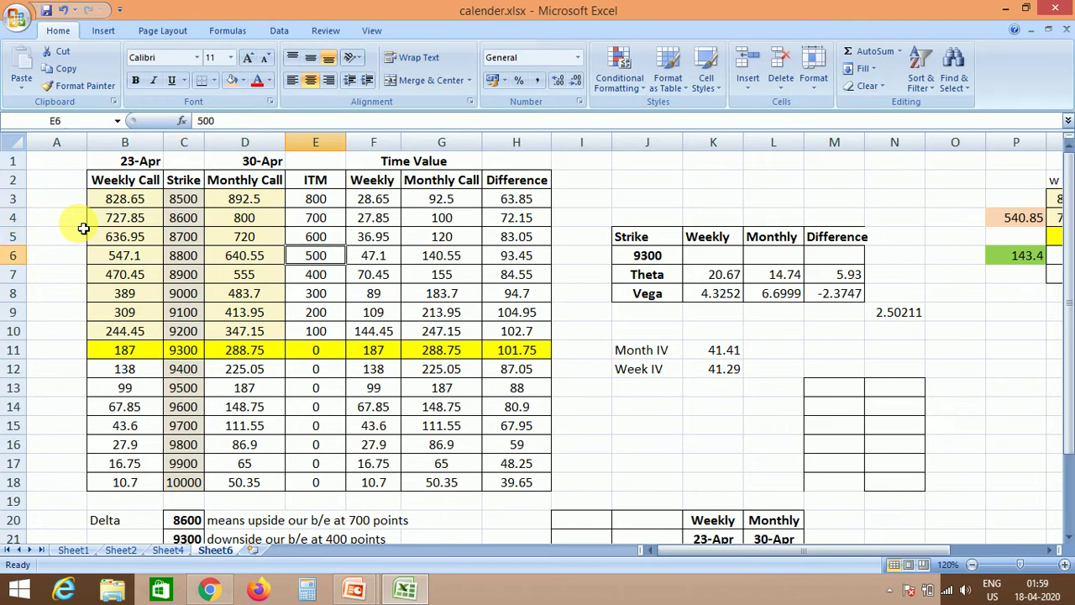
# Examine the Weekly time value column up to its heading, ending on the 8500 strike.
pyautogui.press('Right')
pyautogui.press('Up')
pyautogui.press('Up')
pyautogui.press('Up')
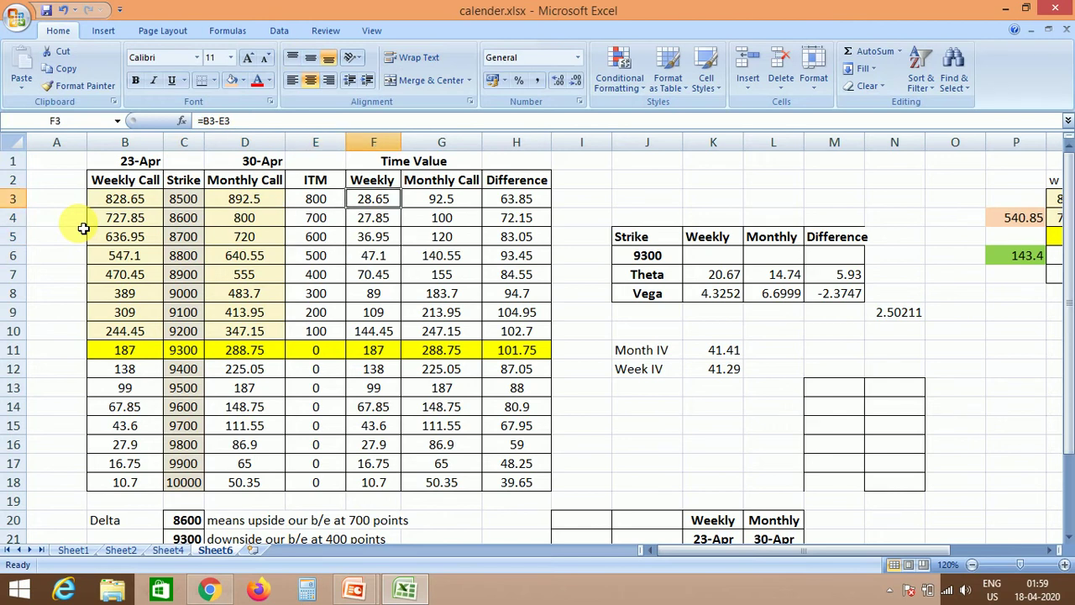
pyautogui.press('Up')
pyautogui.press('Up')
pyautogui.press('Down')
pyautogui.press('Down')
# Compare the Weekly Call and Monthly Call premiums at the 8500 strike.
pyautogui.press('Left')
pyautogui.press('Left')
pyautogui.press('Left')
pyautogui.press('Left')
pyautogui.press('Left')
pyautogui.press('Right')
pyautogui.press('Right')
pyautogui.press('Left')
pyautogui.press('Right')
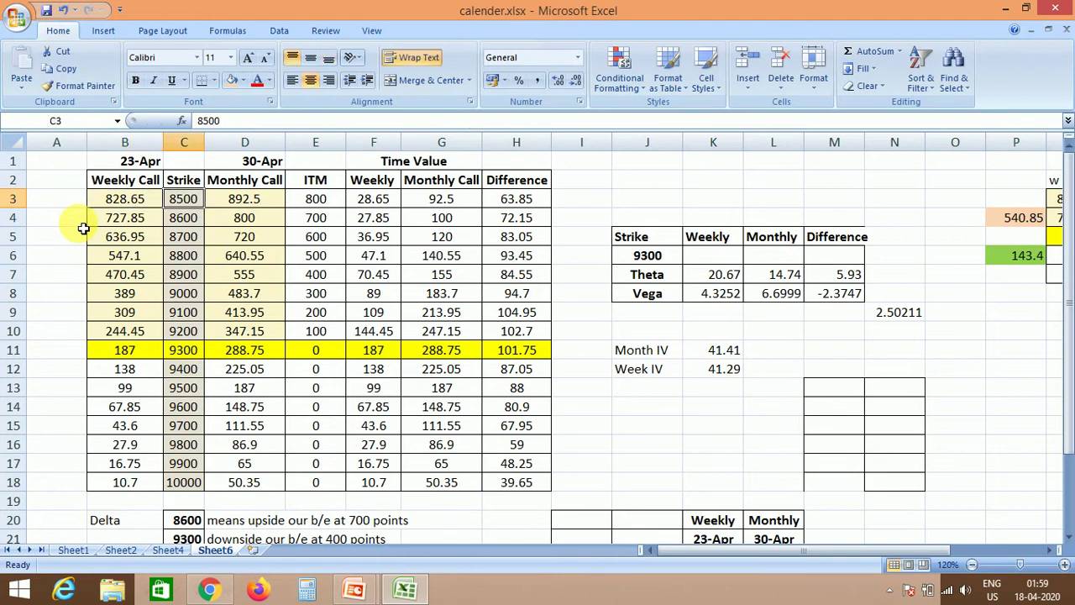
pyautogui.press('Right')
pyautogui.press('Right')
pyautogui.press('Left')
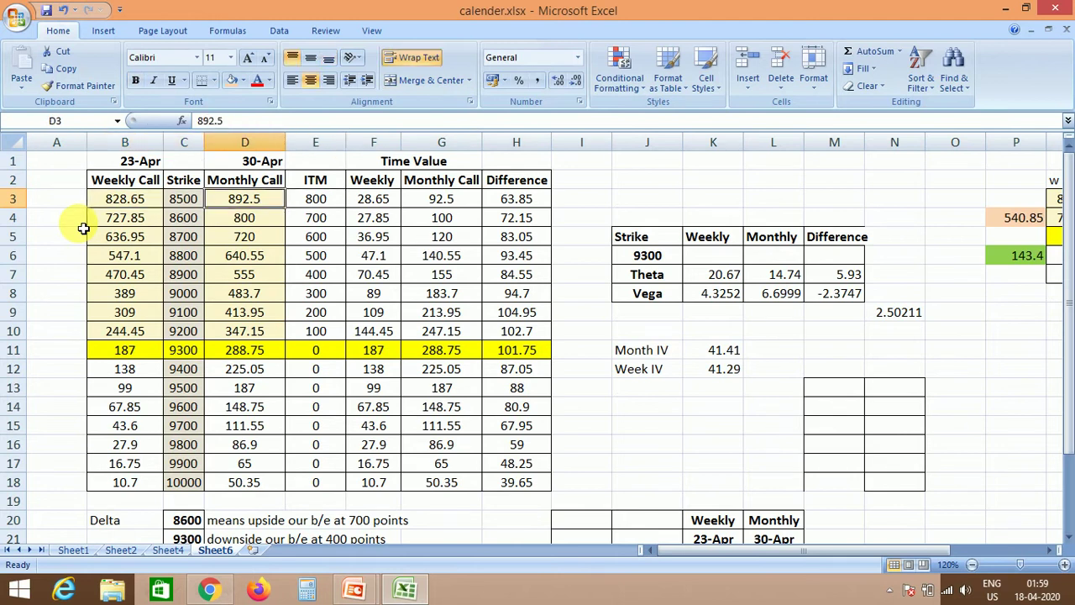
pyautogui.press('Left')
pyautogui.press('Left')
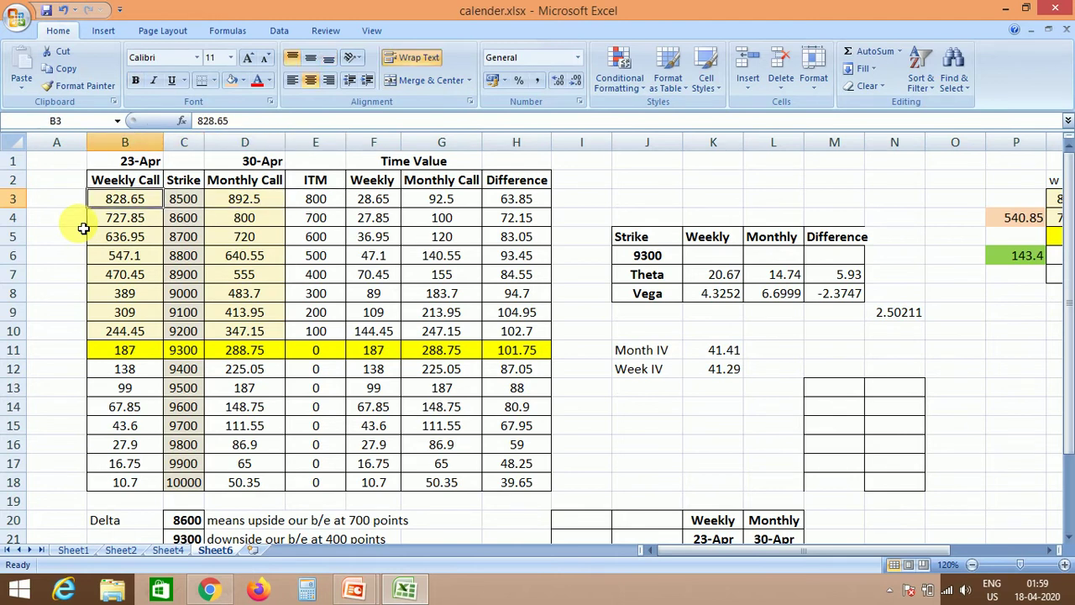
# Check how the weekly time value of the 8500 strike is derived from its premium and ITM amount.
pyautogui.press('Right')
pyautogui.press('Right')
pyautogui.press('Right')
pyautogui.press('Right')
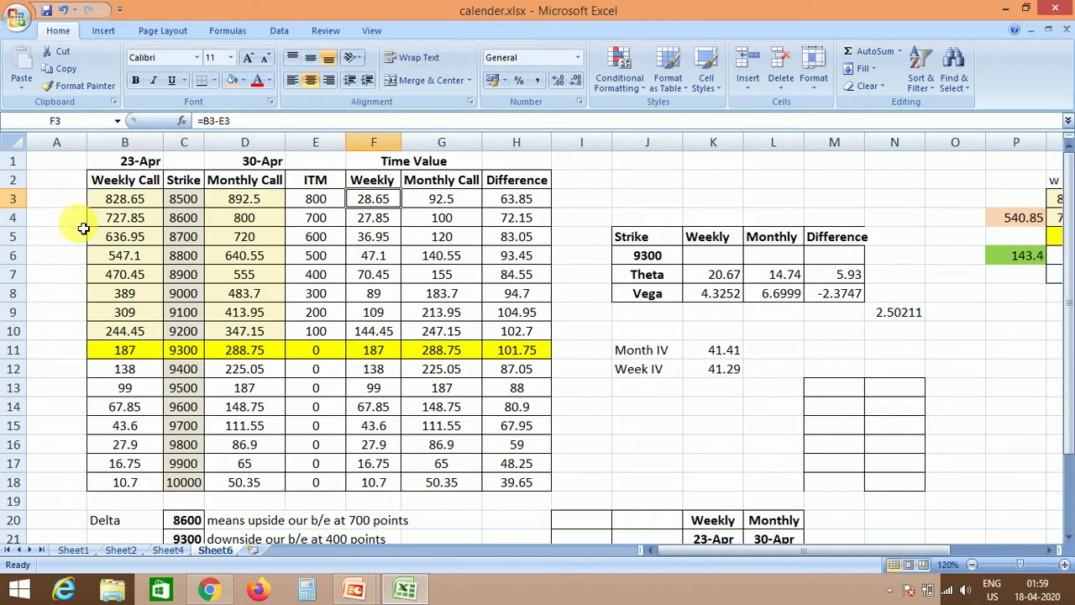
pyautogui.press('Left')
pyautogui.press('Left')
pyautogui.press('Left')
pyautogui.press('Right')
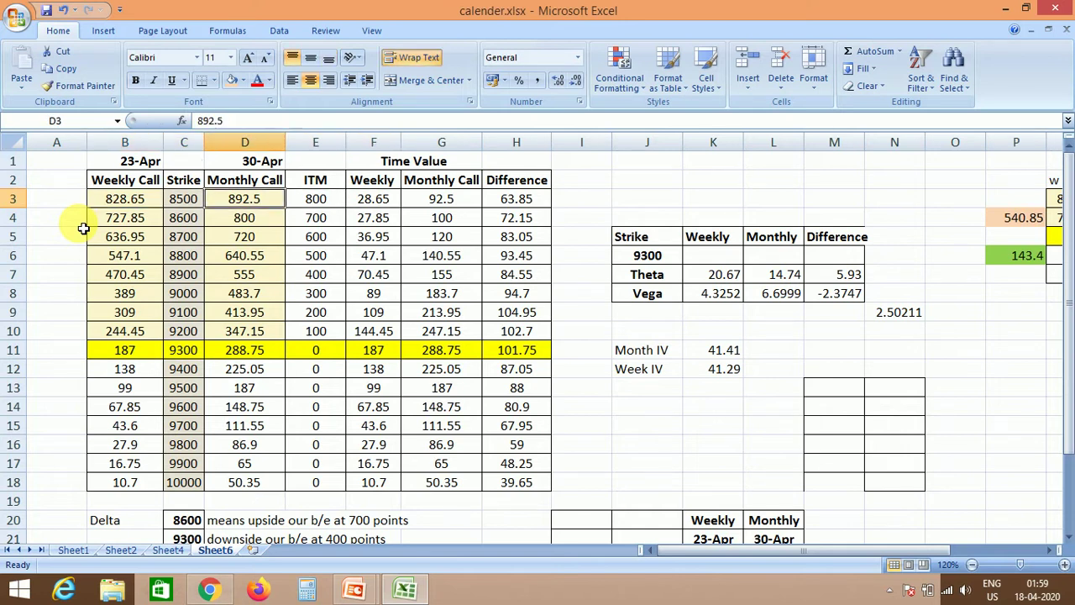
# Check the Monthly Call time value and Difference formulas for the 8500 strike.
pyautogui.press('Right')
pyautogui.press('Right')
pyautogui.press('Right')
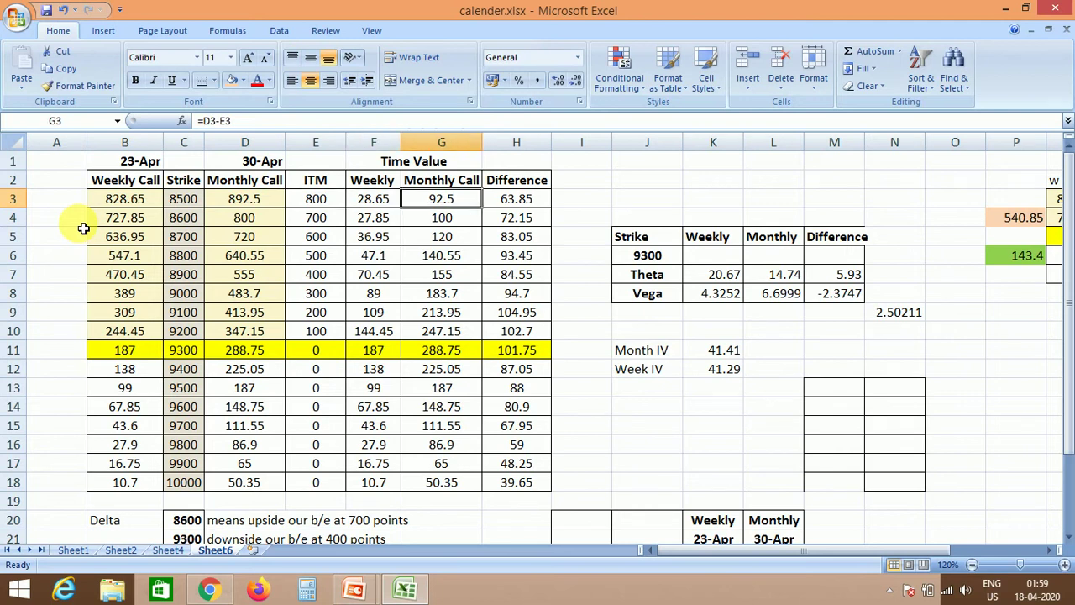
pyautogui.press('Left')
pyautogui.press('Left')
pyautogui.press('Right')
pyautogui.press('Right')
pyautogui.press('Right')
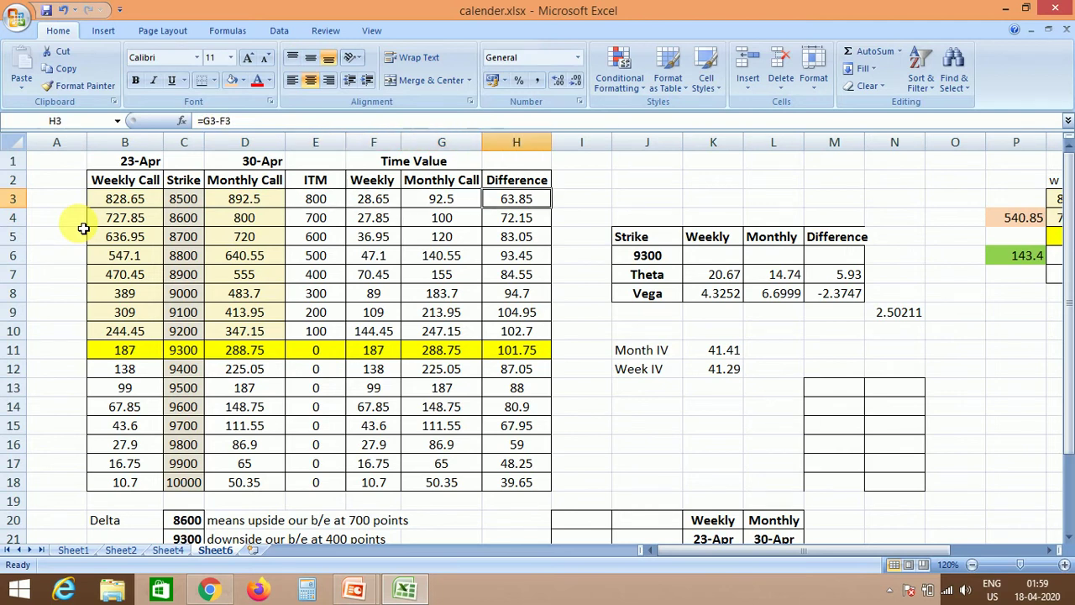
# Examine the Difference column from the 8500 strike down to the 9300 strike.
pyautogui.press('Down')
pyautogui.press('Down')
pyautogui.press('Down')
pyautogui.press('Down')
pyautogui.press('Down')
pyautogui.press('Down')
pyautogui.press('Down')
pyautogui.press('Down')
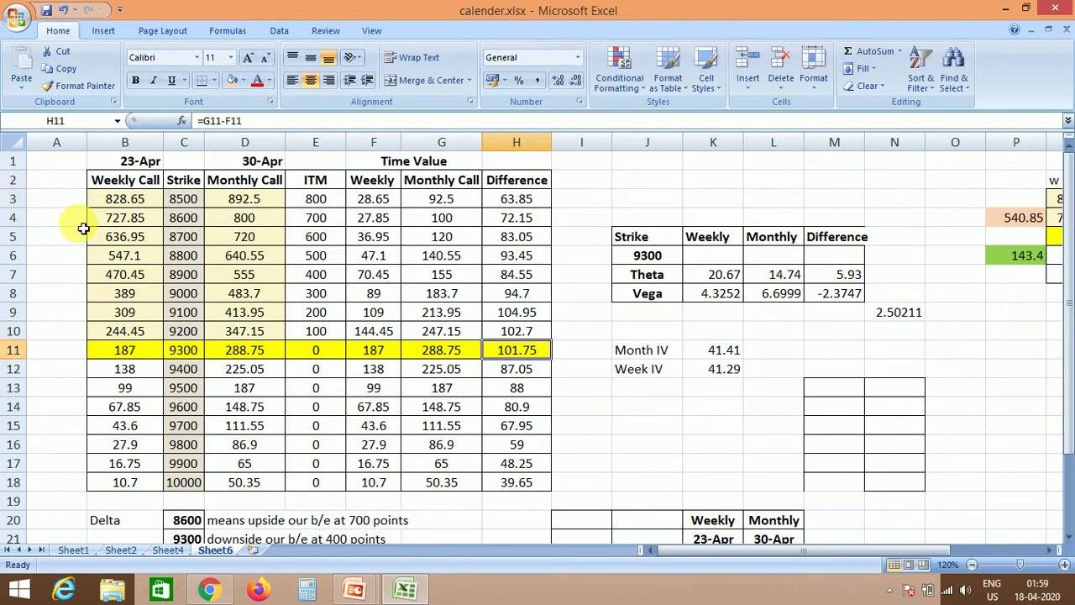
# Review the time values and premiums across the highlighted 9300 strike row.
pyautogui.press('Left')
pyautogui.press('Left')
pyautogui.press('Left')
pyautogui.press('Left')
pyautogui.press('Left')
pyautogui.press('Left')
pyautogui.press('Left')
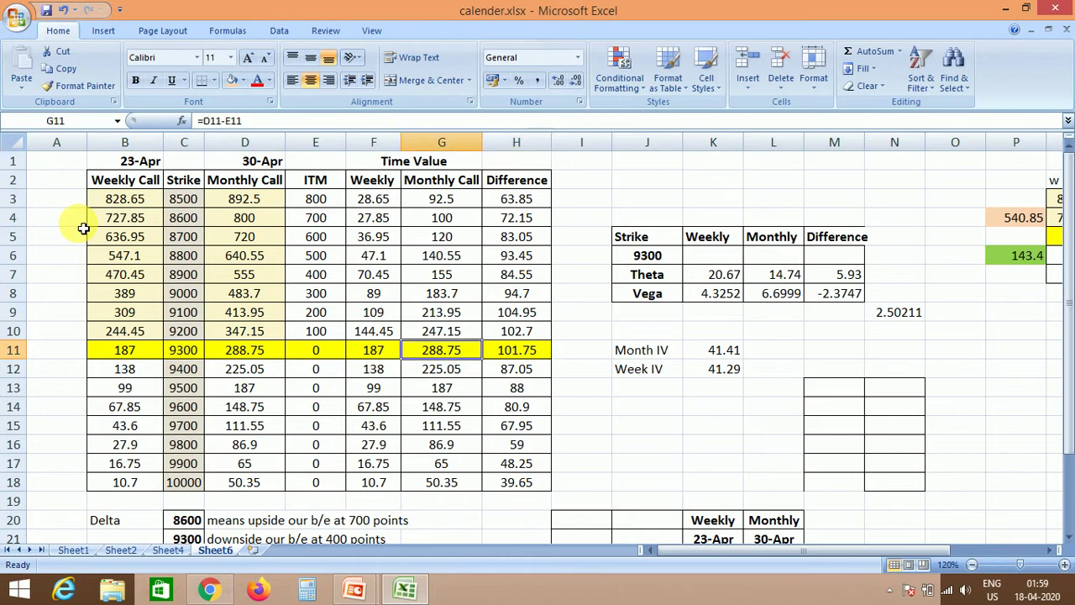
# Examine the 9300 strike row from its time value Difference back to its monthly call premium.
pyautogui.press('Right')
pyautogui.press('Right')
pyautogui.press('Right')
pyautogui.press('Right')
pyautogui.press('Right')
pyautogui.press('Right')
pyautogui.press('Right')
pyautogui.press('Right')
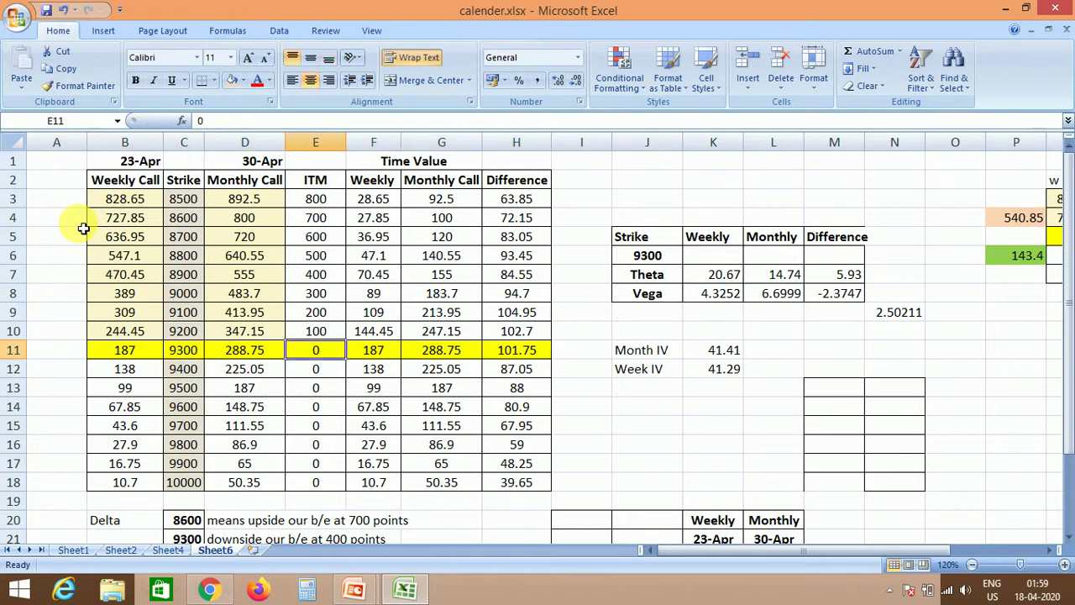
pyautogui.press('Left')
pyautogui.press('Left')
pyautogui.press('Left')
pyautogui.press('Left')
pyautogui.press('Left')
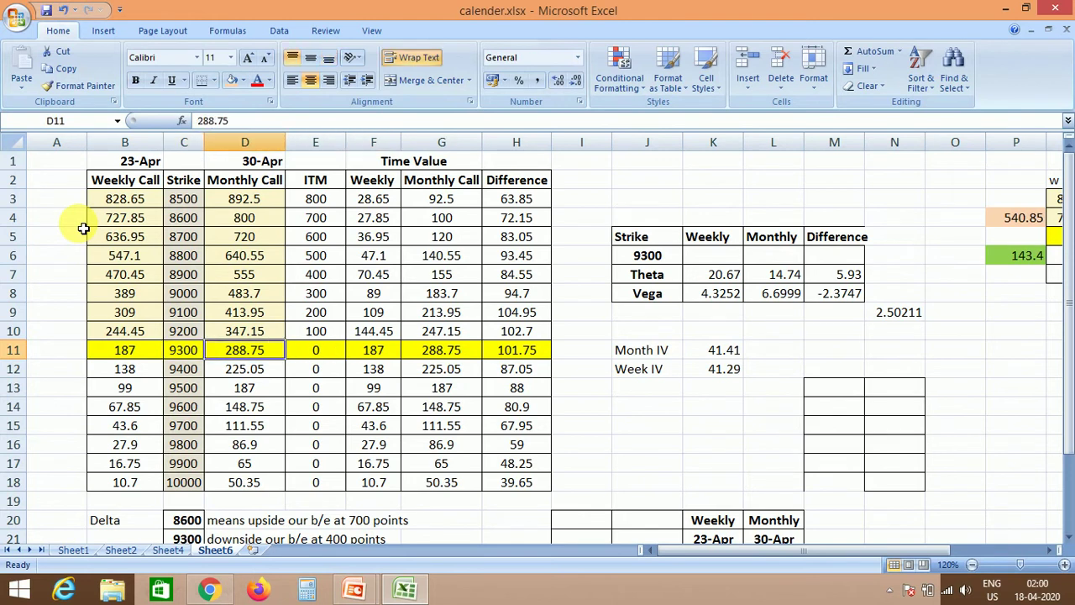
# Check the 9300 strike's Difference formula, then its monthly and weekly call premiums.
pyautogui.press('Right')
pyautogui.press('Right')
pyautogui.press('Right')
pyautogui.press('Right')
pyautogui.press('Right')
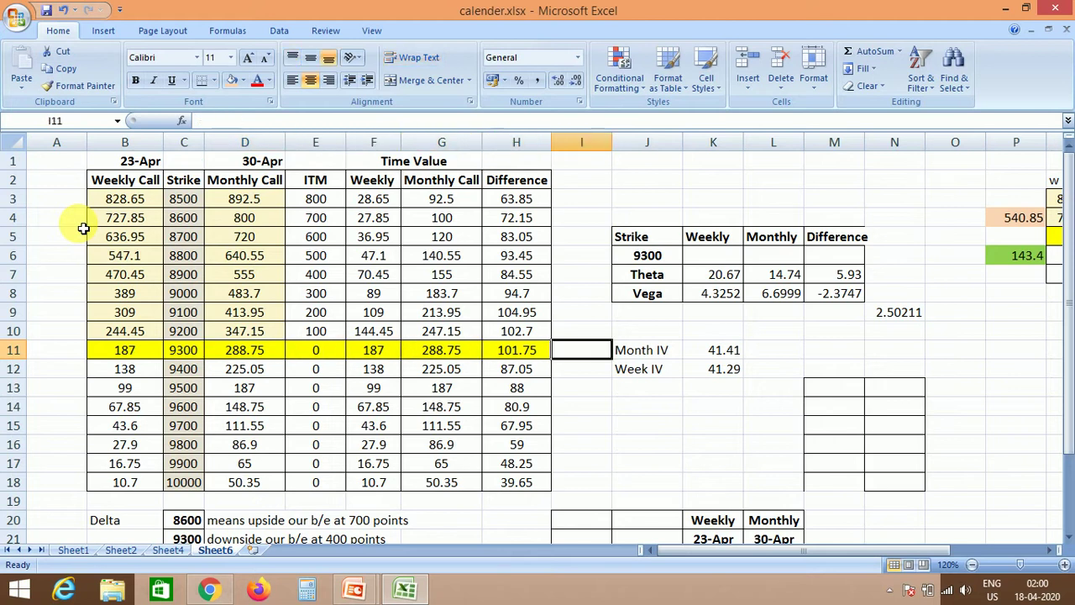
pyautogui.press('Left')
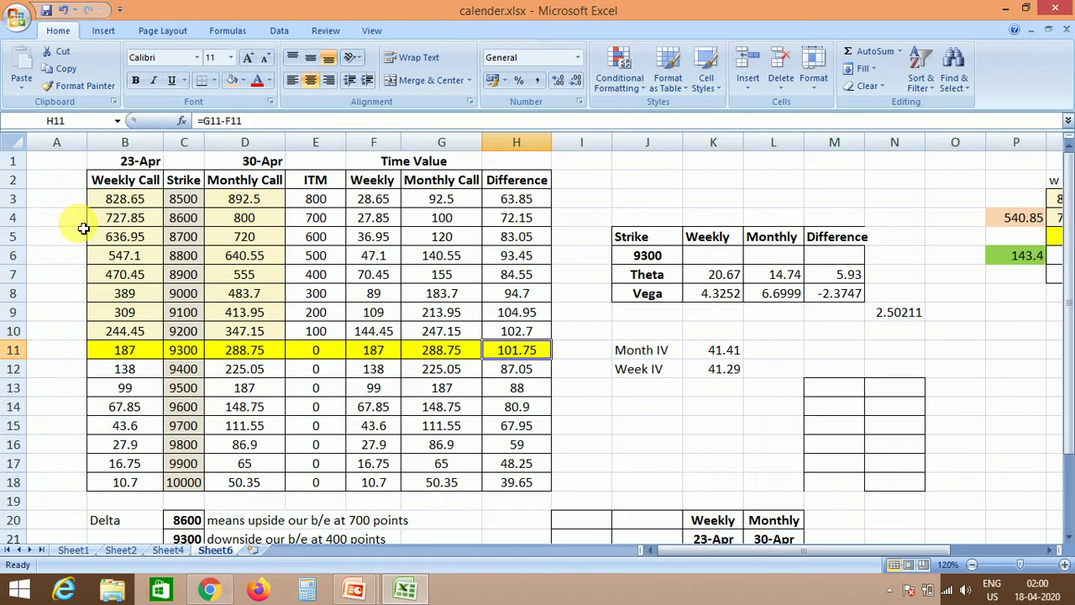
pyautogui.press('Left')
pyautogui.press('Left')
pyautogui.press('Left')
pyautogui.press('Left')
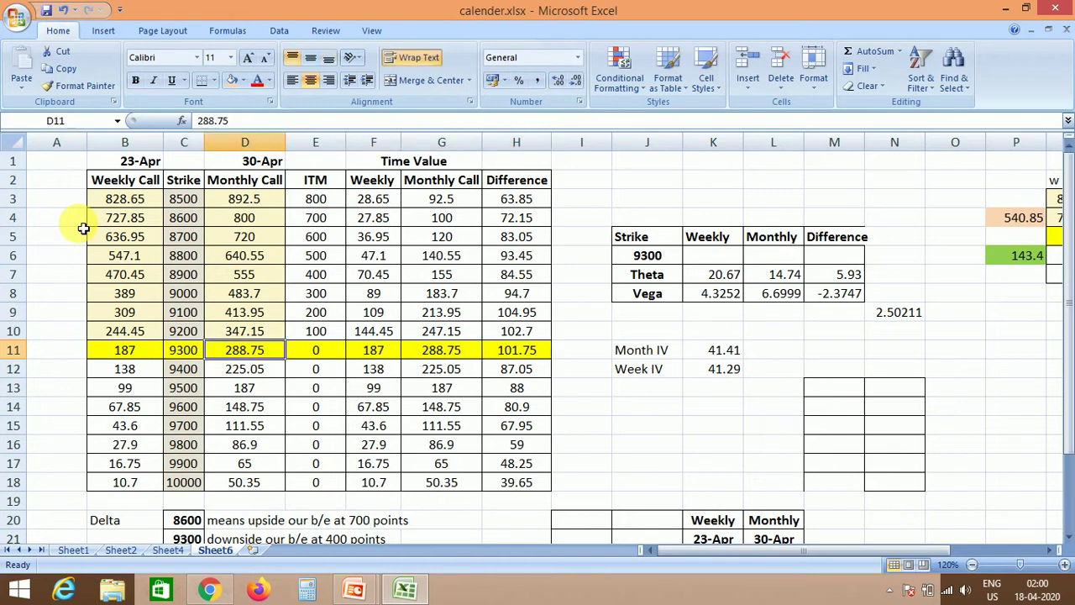
pyautogui.press('Left')
pyautogui.press('Left')
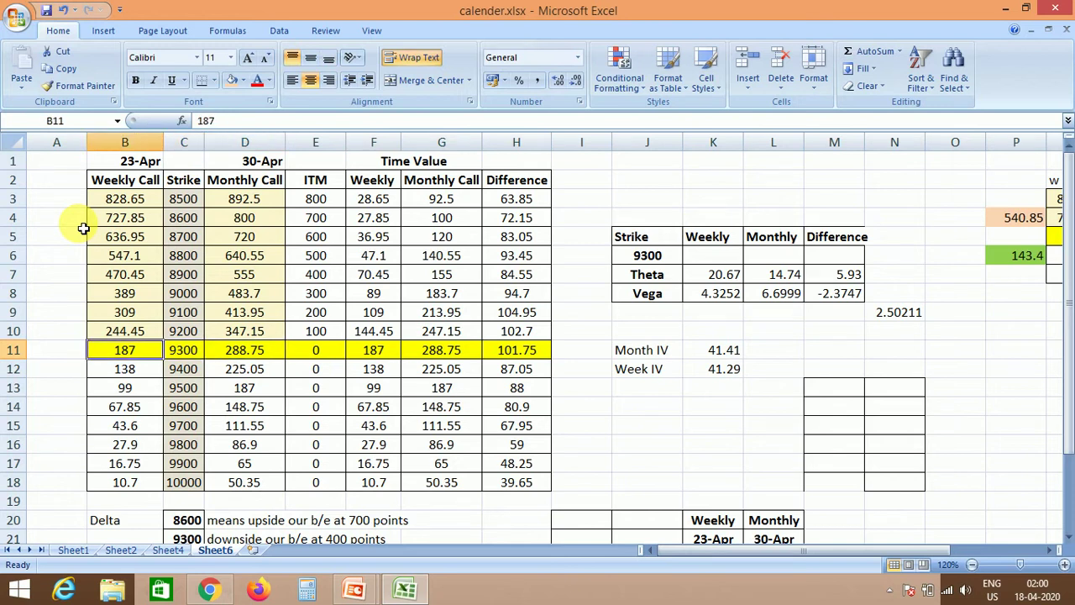
# Compare the 9300 strike's weekly and monthly call premiums with the time value Difference.
pyautogui.press('Right')
pyautogui.press('Right')
pyautogui.press('Left')
pyautogui.press('Right')
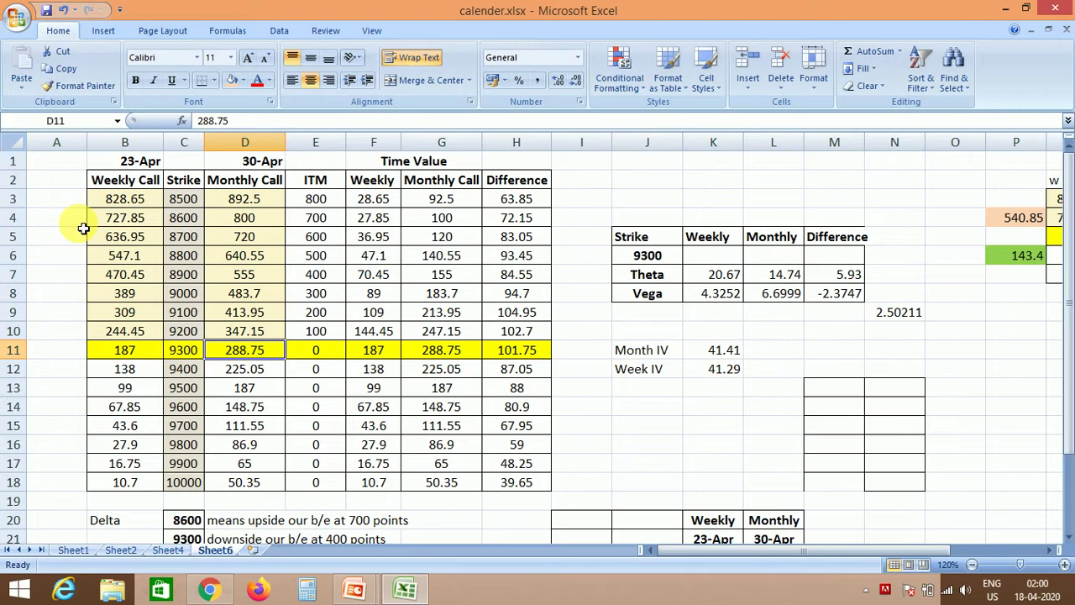
pyautogui.press('Right')
pyautogui.press('Right')
pyautogui.press('Right')
pyautogui.press('Right')
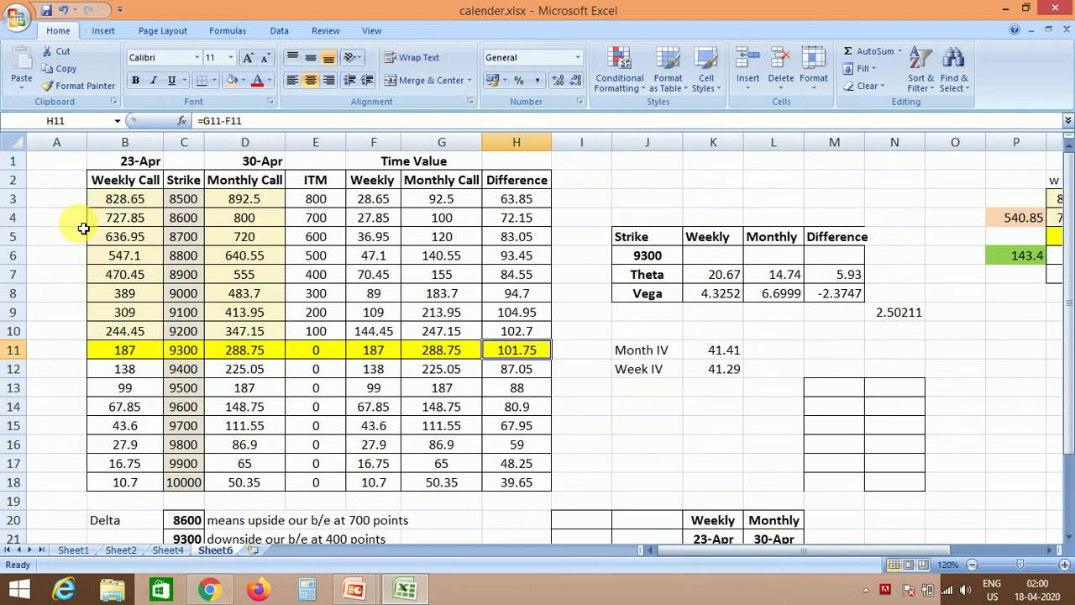
# Examine the monthly call premiums below the 9300 strike, down to the 9700 strike.
pyautogui.press('Left')
pyautogui.press('Left')
pyautogui.press('Left')
pyautogui.press('Left')
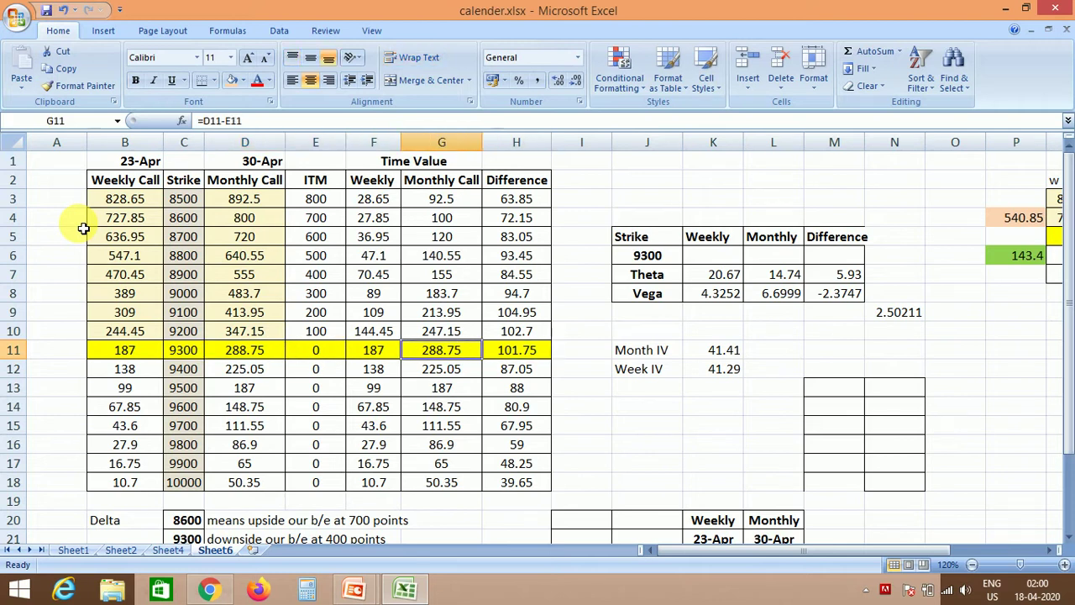
pyautogui.press('Down')
pyautogui.press('Down')
pyautogui.press('Down')
pyautogui.press('Down')
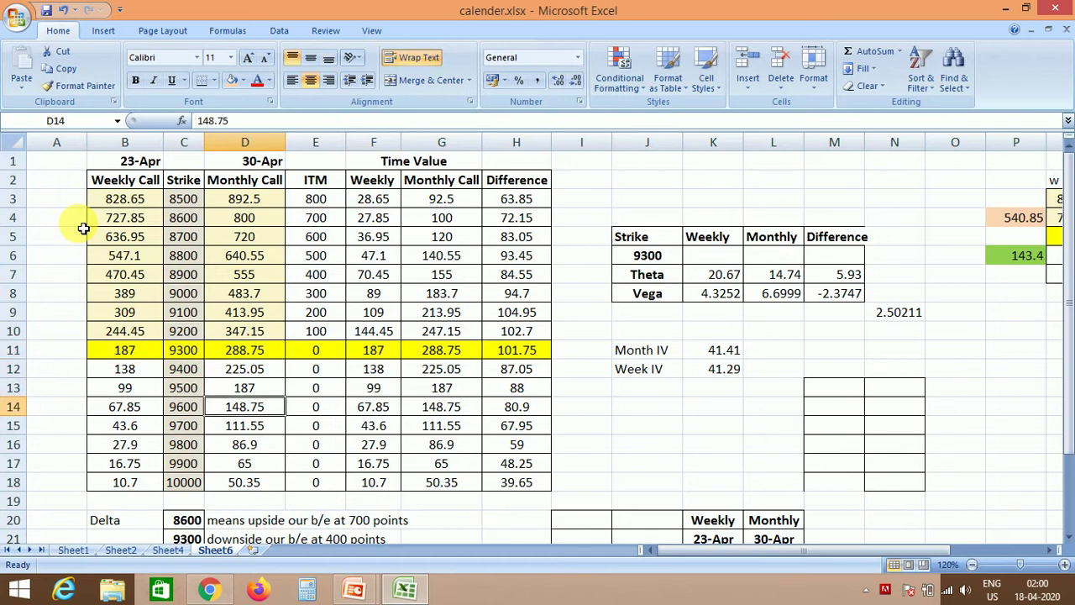
pyautogui.press('Left')
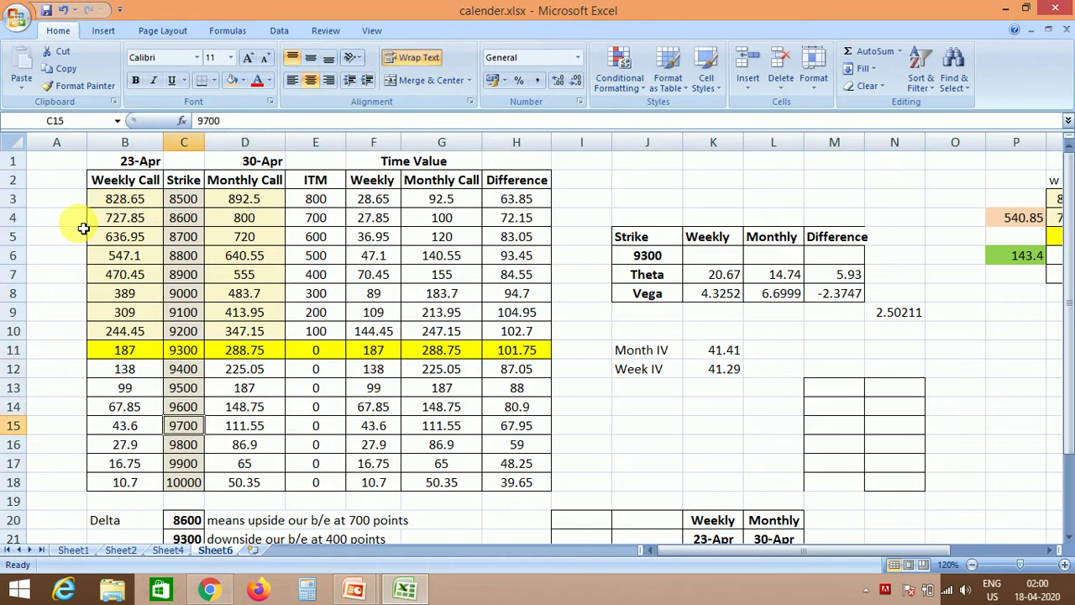
pyautogui.press('Right')
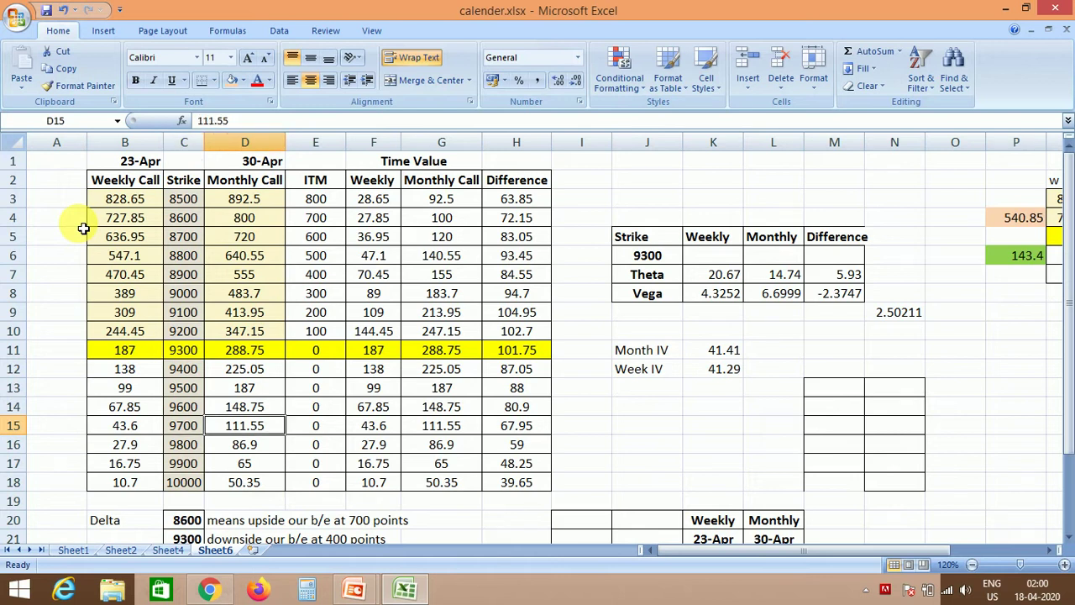
pyautogui.press('Left')
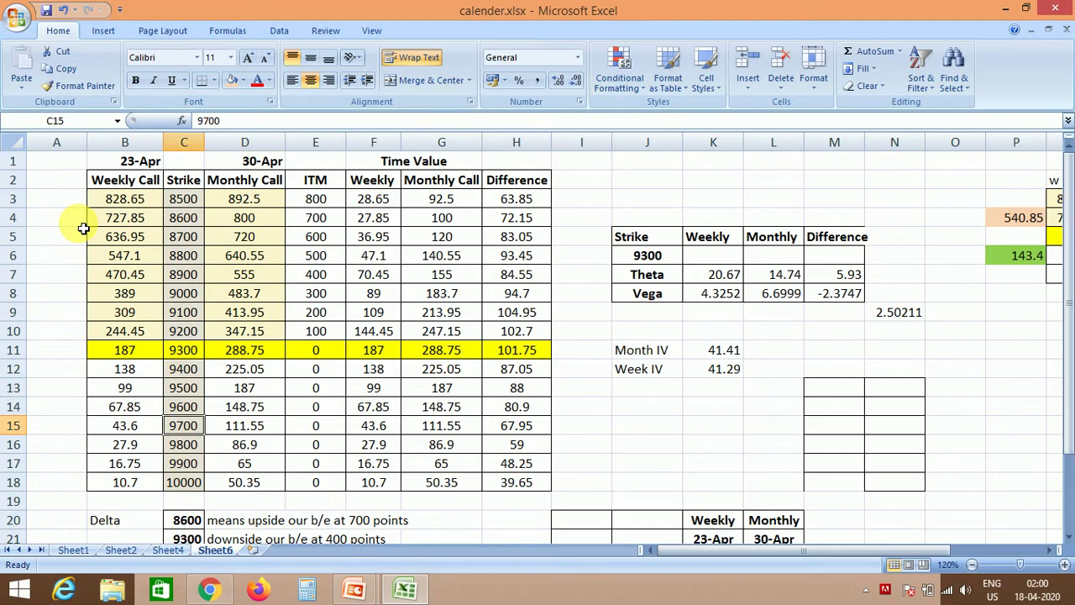
# Review the range of strikes between 9700 and 9300 in the Strike column.
pyautogui.press('Up')
pyautogui.press('Up')
pyautogui.press('Up')
pyautogui.press('Up')
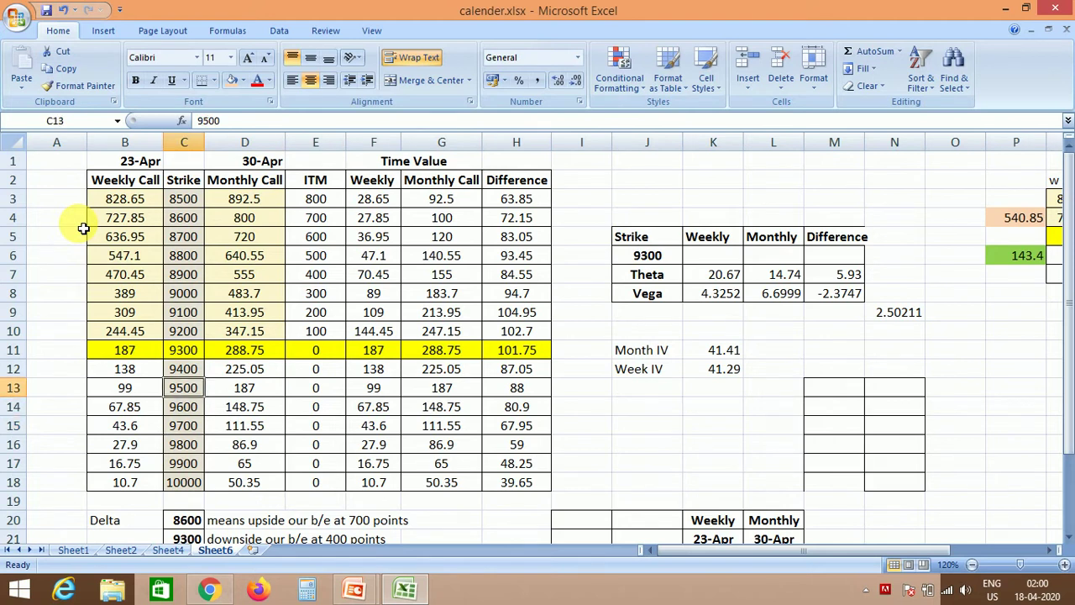
pyautogui.press('Down')
pyautogui.press('Down')
pyautogui.press('Down')
pyautogui.press('Down')
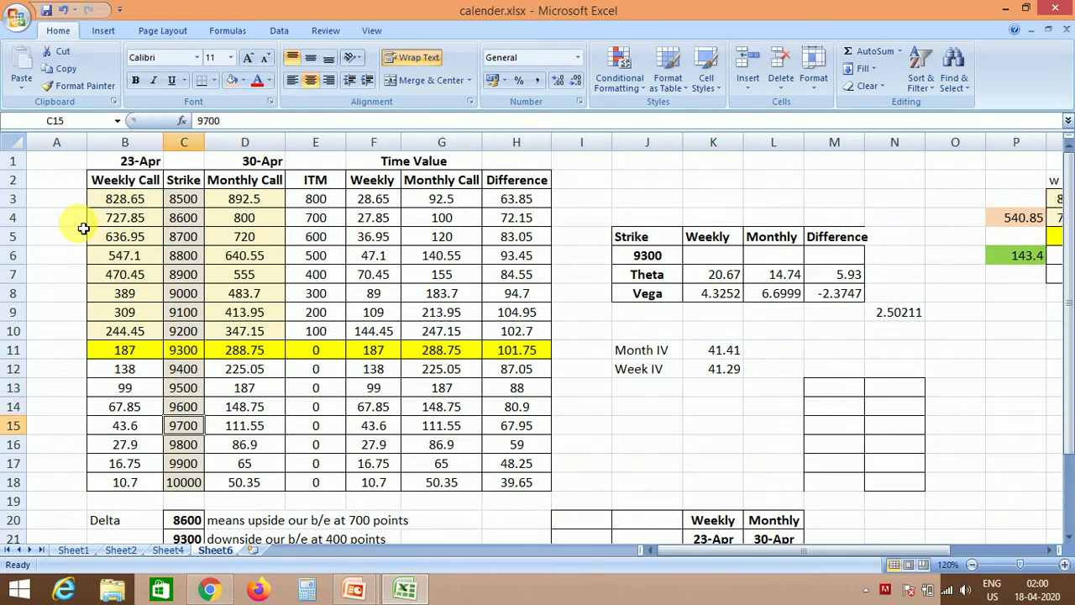
pyautogui.press('Up')
pyautogui.press('Up')
pyautogui.press('Up')
pyautogui.press('Up')
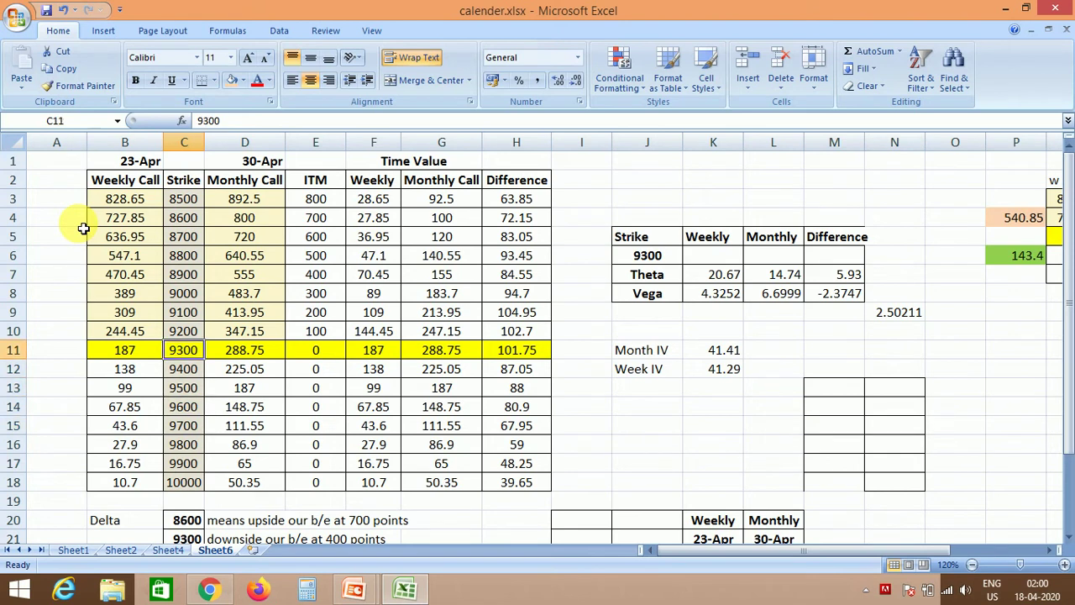
# Review the strikes from 9300 up the column to 8900, returning to the 9300 monthly call premium.
pyautogui.press('Up')
pyautogui.press('Up')
pyautogui.press('Up')
pyautogui.press('Up')
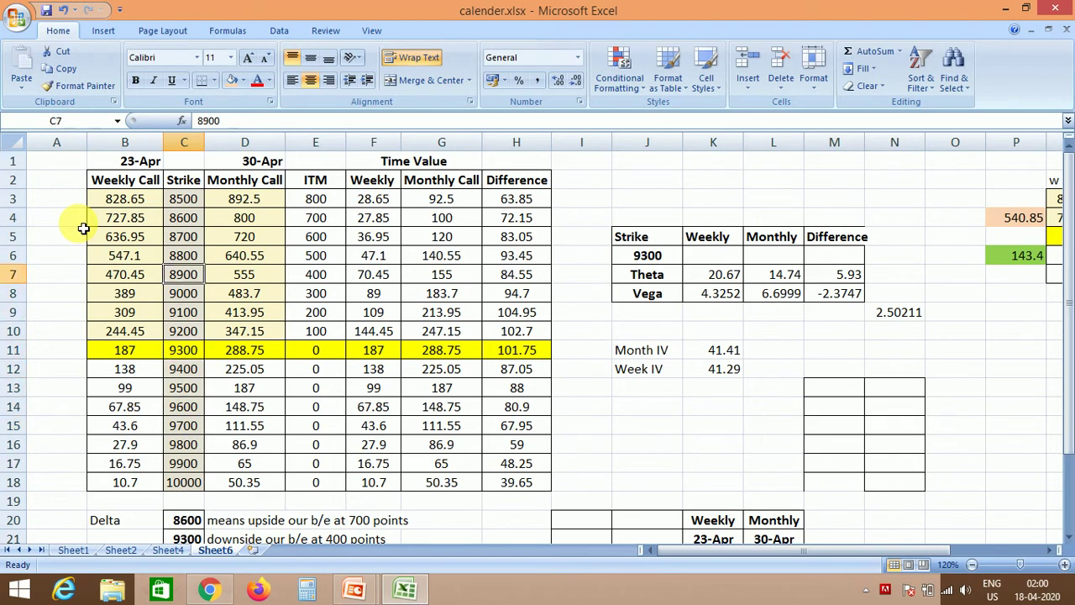
pyautogui.press('Down')
pyautogui.press('Down')
pyautogui.press('Down')
pyautogui.press('Down')
pyautogui.press('Right')
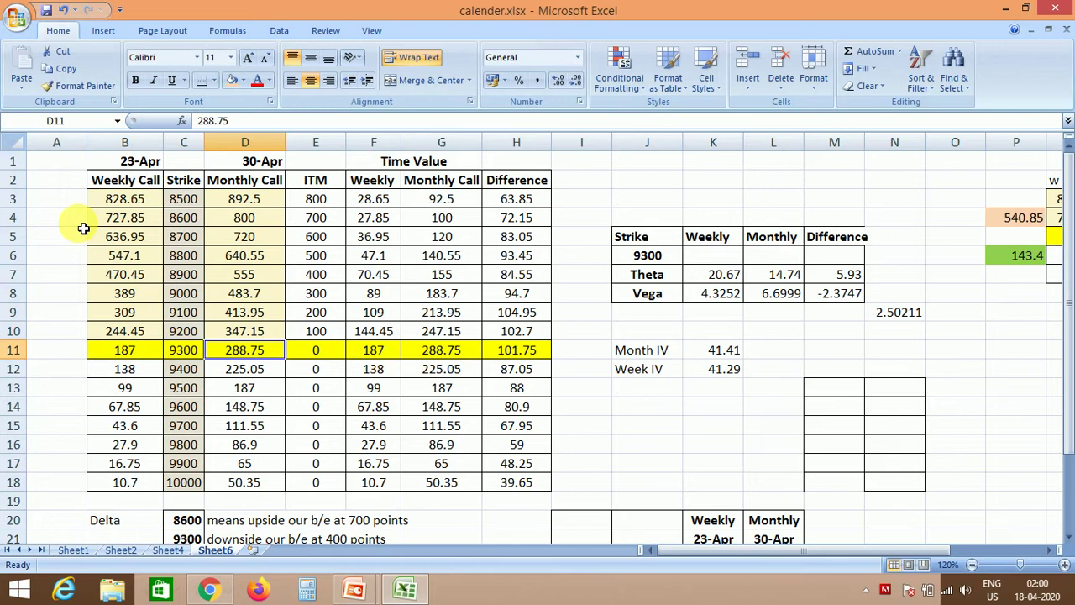
# Compare the monthly call premiums of the 9300 and 9700 strikes.
pyautogui.press('Down')
pyautogui.press('Down')
pyautogui.press('Down')
pyautogui.press('Down')
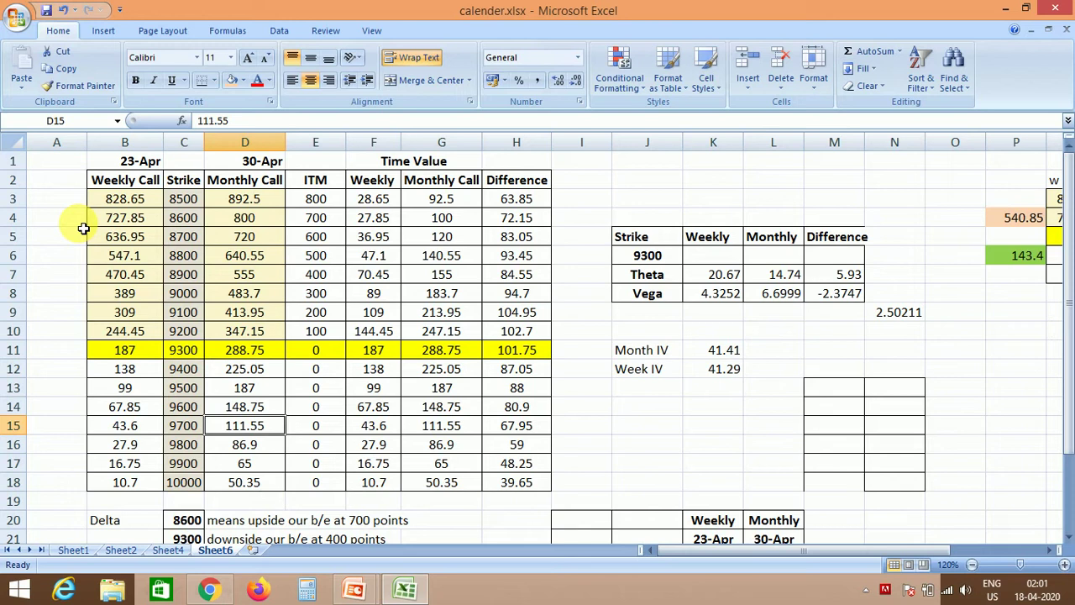
pyautogui.press('Up')
pyautogui.press('Up')
pyautogui.press('Up')
pyautogui.press('Up')
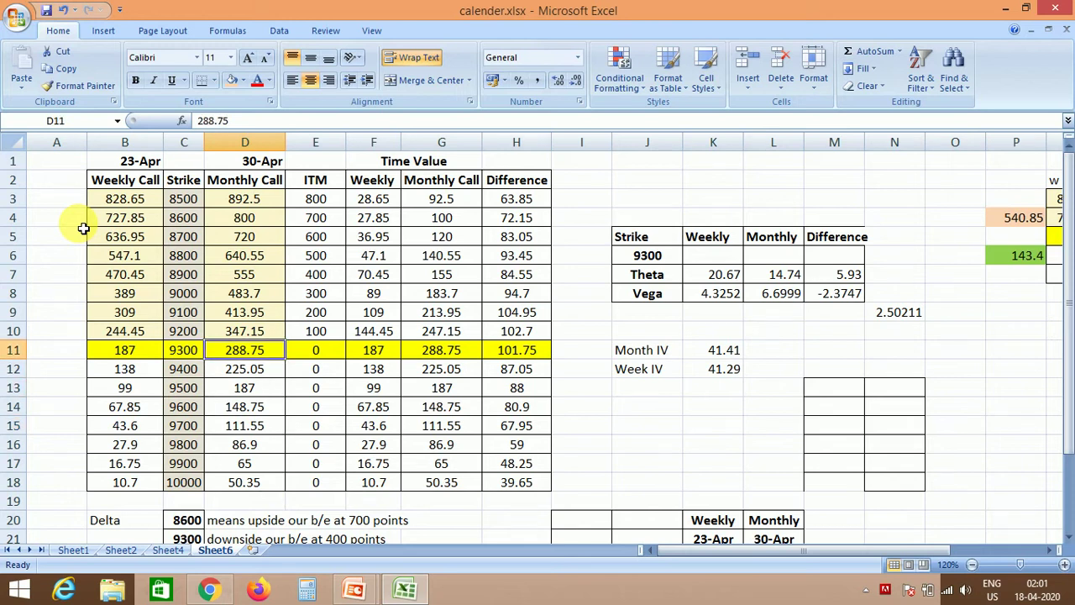
pyautogui.press('Down')
pyautogui.press('Down')
pyautogui.press('Down')
pyautogui.press('Down')
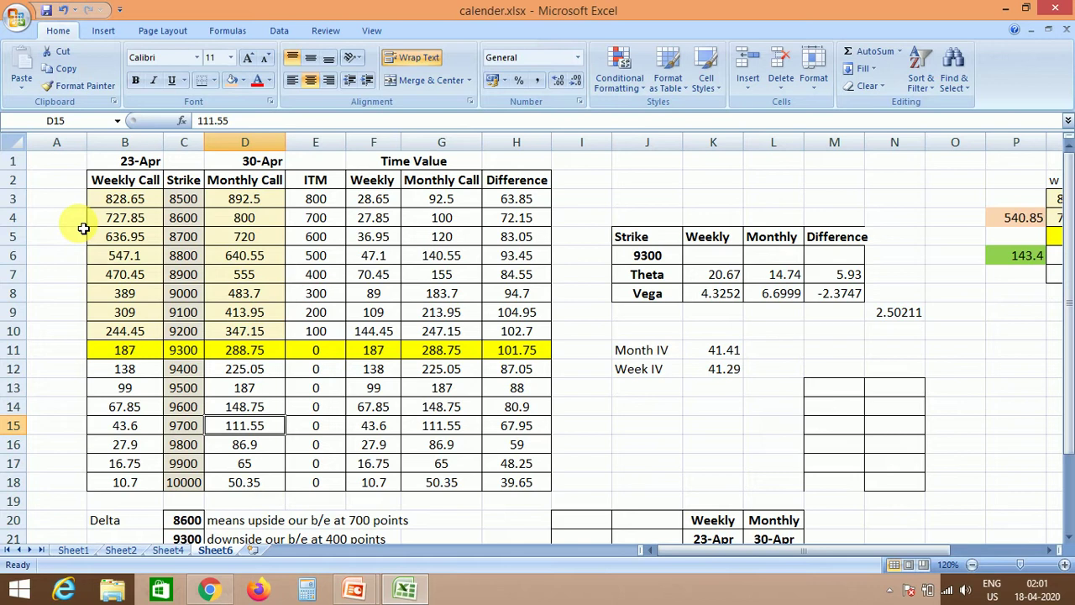
pyautogui.press('Up')
pyautogui.press('Up')
pyautogui.press('Up')
pyautogui.press('Up')
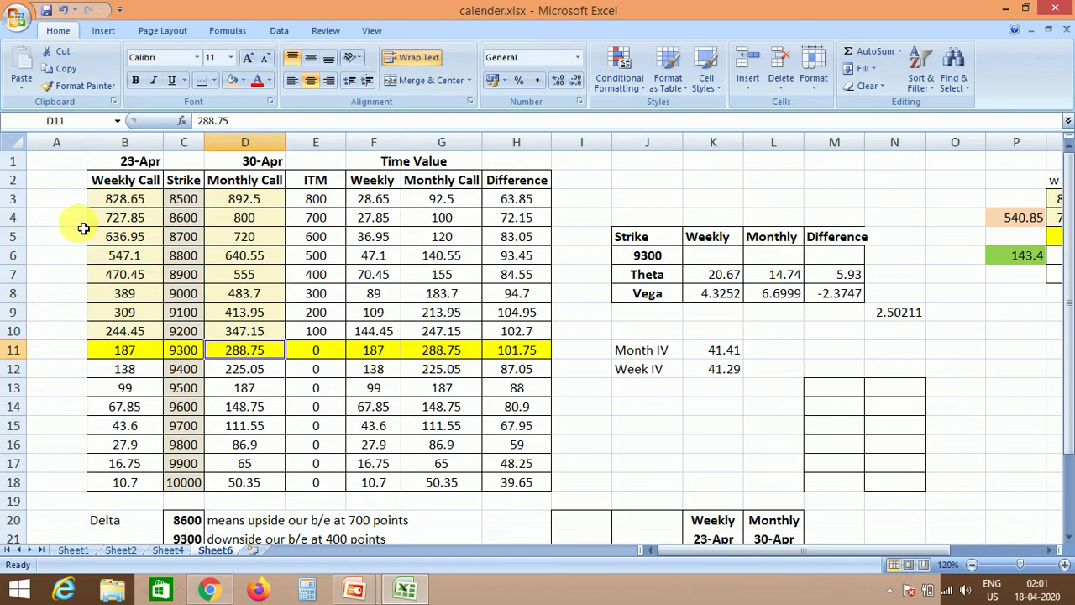
# Trace the 9300 strike row from the weekly call premium to the Difference formula and back to the monthly premium.
pyautogui.press('Left')
pyautogui.press('Left')
pyautogui.press('Left')
pyautogui.press('Right')
pyautogui.press('Right')
pyautogui.press('Right')
pyautogui.press('Right')
pyautogui.press('Right')
pyautogui.press('Right')
pyautogui.press('Right')
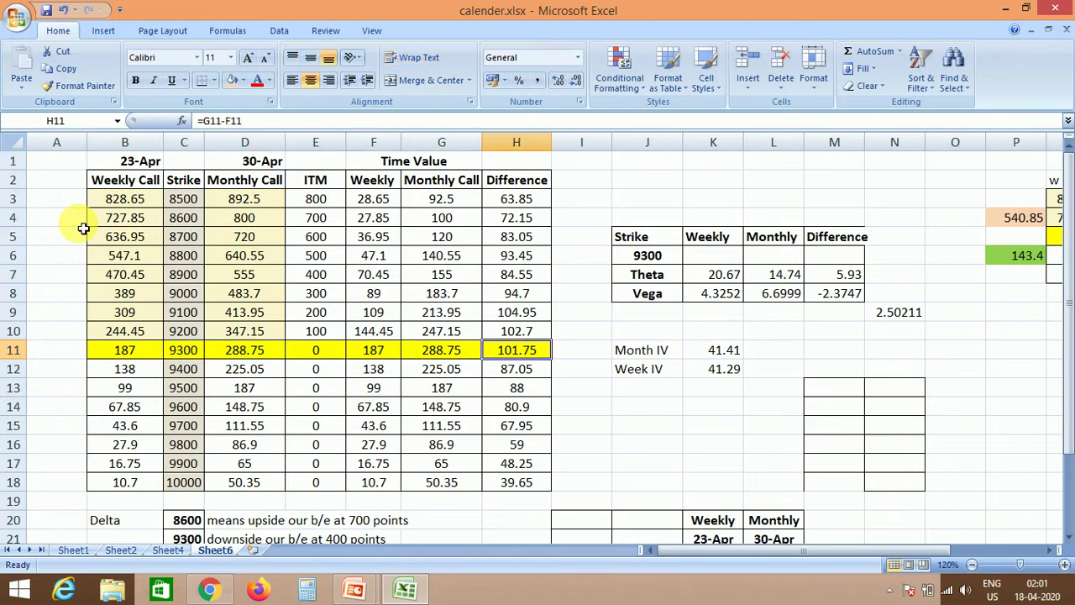
pyautogui.press('Left')
pyautogui.press('Left')
pyautogui.press('Left')
pyautogui.press('Left')
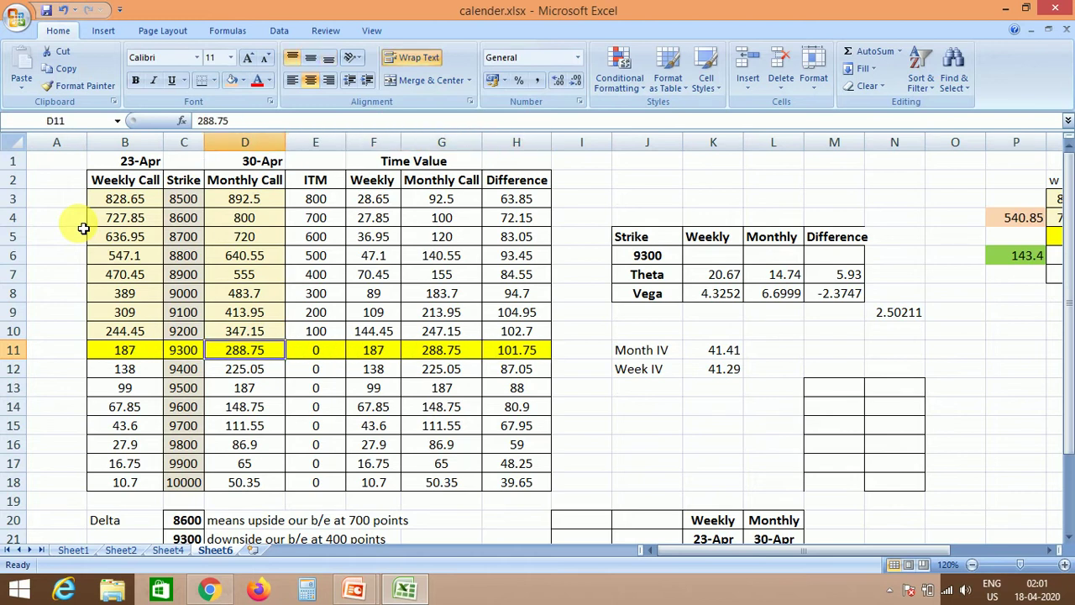
# Compare the 9300 strike's monthly call premium with its weekly and monthly time values and their Difference.
pyautogui.press('Right')
pyautogui.press('Right')
pyautogui.press('Right')
pyautogui.press('Right')
pyautogui.press('Left')
pyautogui.press('Left')
pyautogui.press('Left')
pyautogui.press('Left')
pyautogui.press('Right')
pyautogui.press('Right')
pyautogui.press('Right')
pyautogui.press('Right')
pyautogui.press('Left')
pyautogui.press('Left')
pyautogui.press('Left')
pyautogui.press('Left')
pyautogui.press('Right')
pyautogui.press('Right')
pyautogui.press('Right')
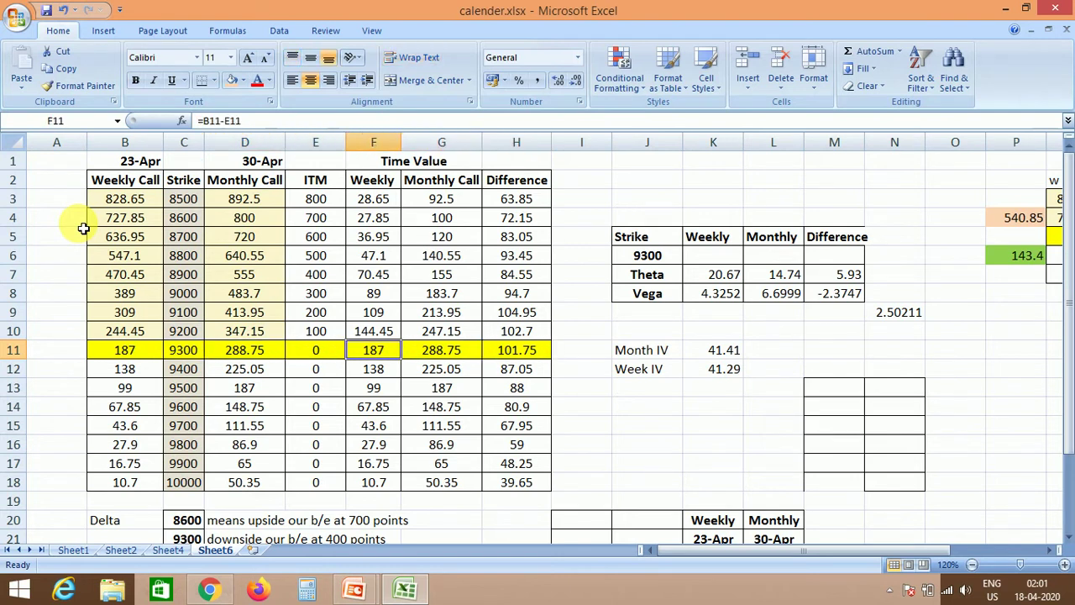
# Compare the weekly call premium with the monthly call premium at the 9300 strike.
pyautogui.press('Left')
pyautogui.press('Left')
pyautogui.press('Left')
pyautogui.press('Left')
pyautogui.press('Left')
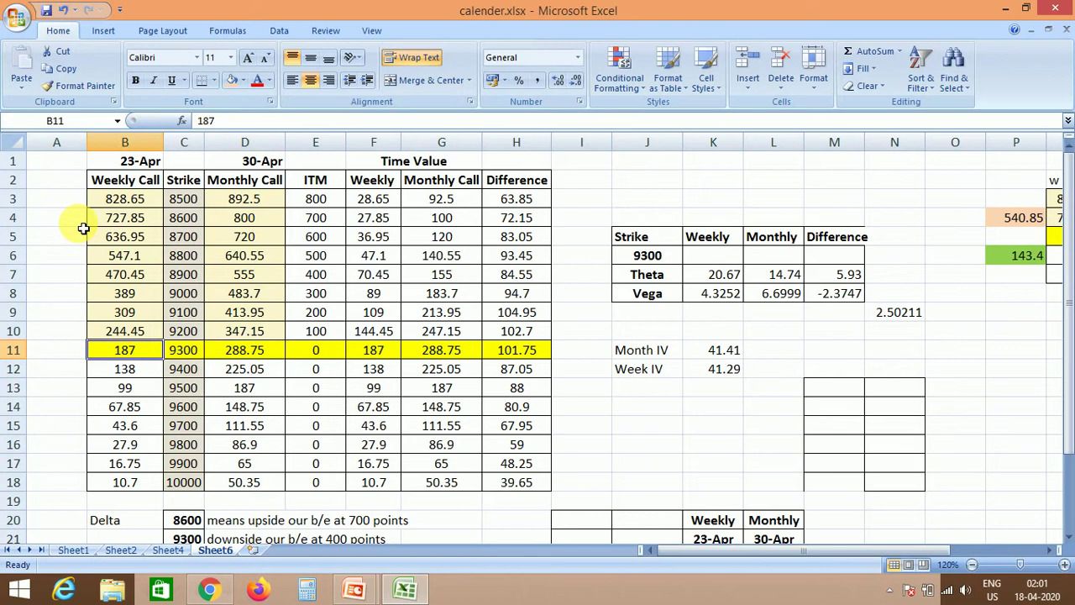
pyautogui.press('Right')
pyautogui.press('Right')
pyautogui.press('Left')
pyautogui.press('Left')
pyautogui.press('Left')
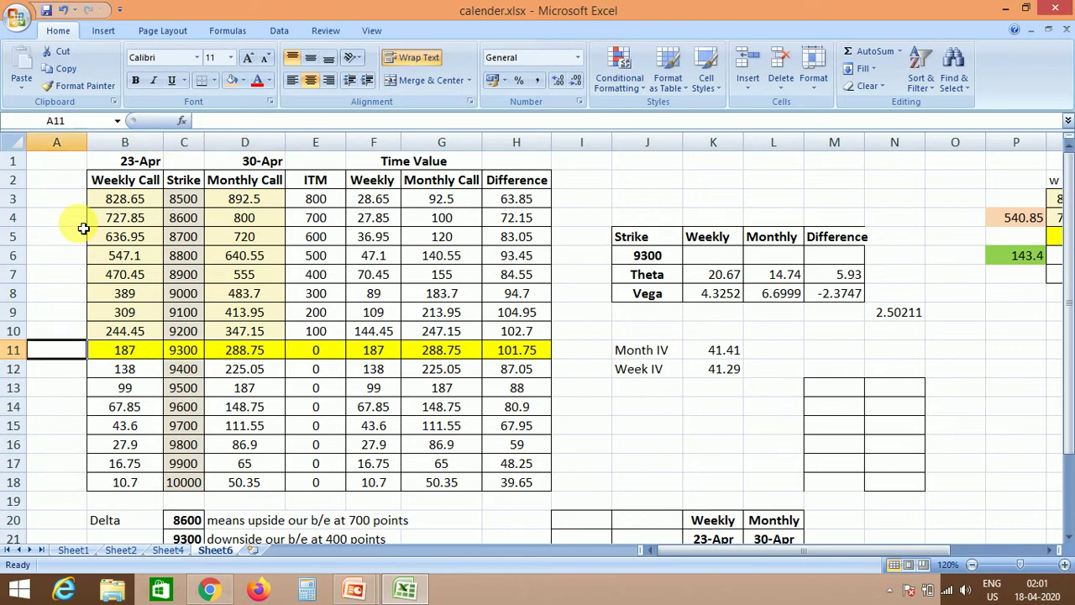
pyautogui.press('Right')
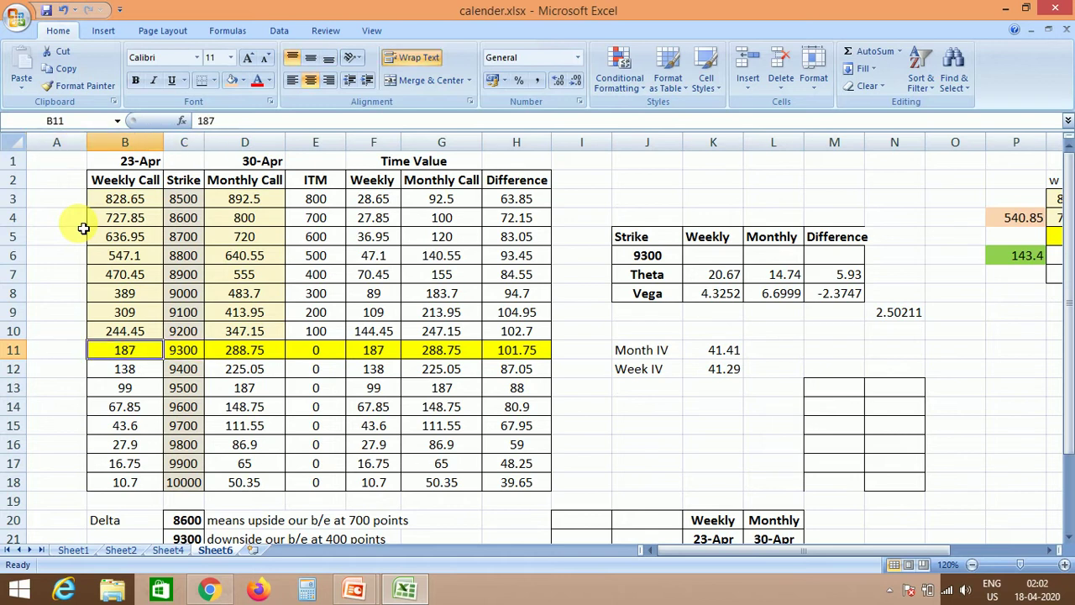
pyautogui.press('Right')
pyautogui.press('Right')
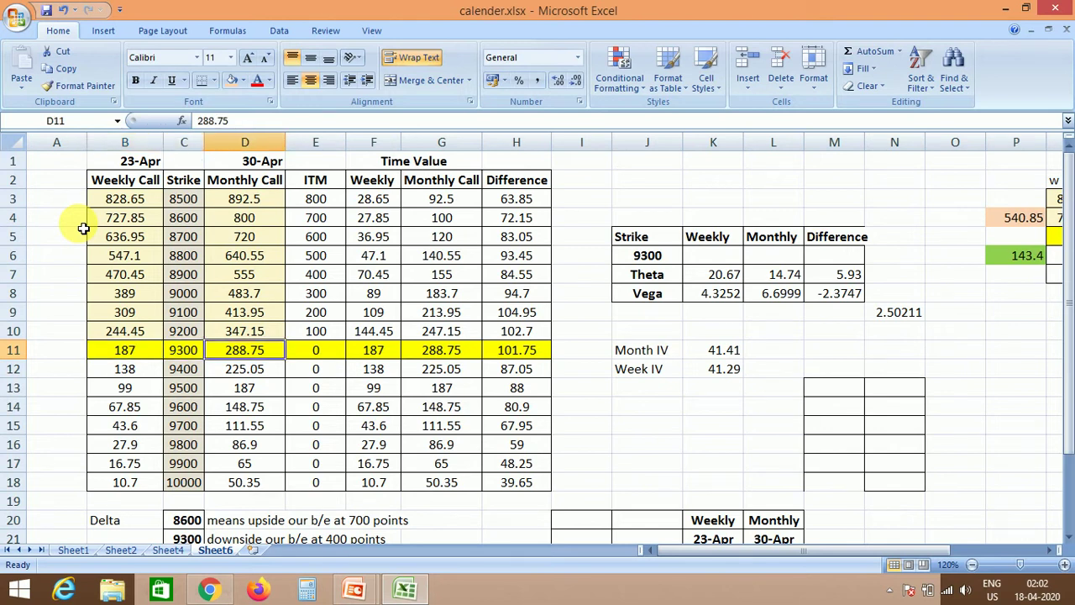
# Examine how the monthly call premiums change between the 9300 and 9700 strikes.
pyautogui.press('Down')
pyautogui.press('Down')
pyautogui.press('Down')
pyautogui.press('Down')
pyautogui.press('Down')
pyautogui.press('Up')
pyautogui.press('Up')
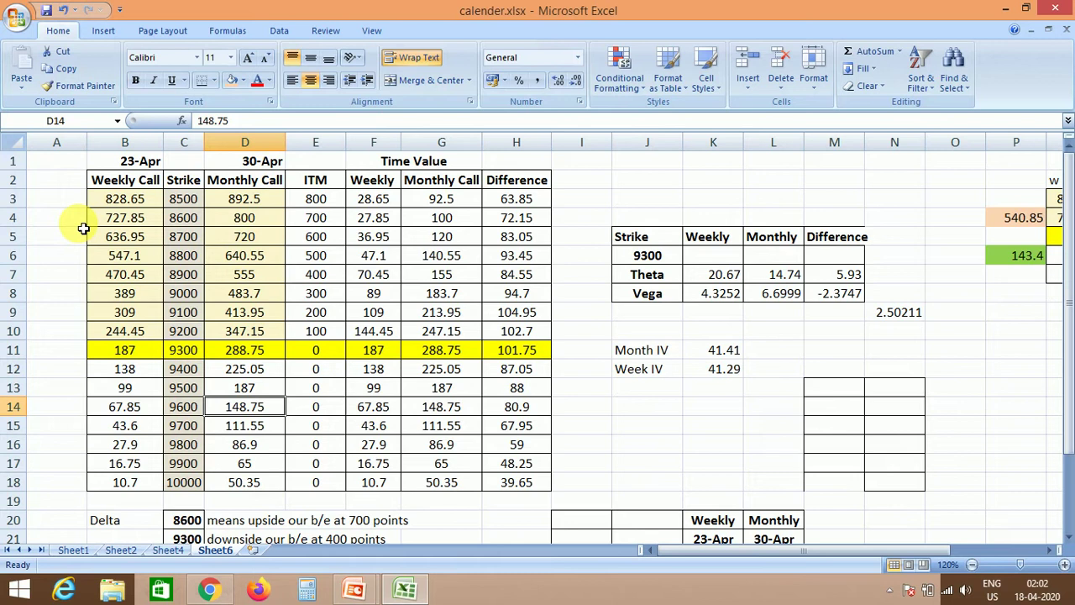
pyautogui.press('Up')
pyautogui.press('Up')
pyautogui.press('Up')
pyautogui.press('Down')
pyautogui.press('Down')
pyautogui.press('Down')
pyautogui.press('Down')
# Examine the monthly time values from the 9700 strike up to 9400 and the Difference at 9300.
pyautogui.press('Right')
pyautogui.press('Right')
pyautogui.press('Right')
pyautogui.press('Up')
pyautogui.press('Up')
pyautogui.press('Up')
pyautogui.press('Right')
pyautogui.press('Up')
# Review the 9300 strike row from its Difference back to its weekly call premium.
pyautogui.press('Left')
pyautogui.press('Left')
pyautogui.press('Left')
pyautogui.press('Left')
pyautogui.press('Left')
pyautogui.press('Left')
pyautogui.press('Left')
pyautogui.press('Right')
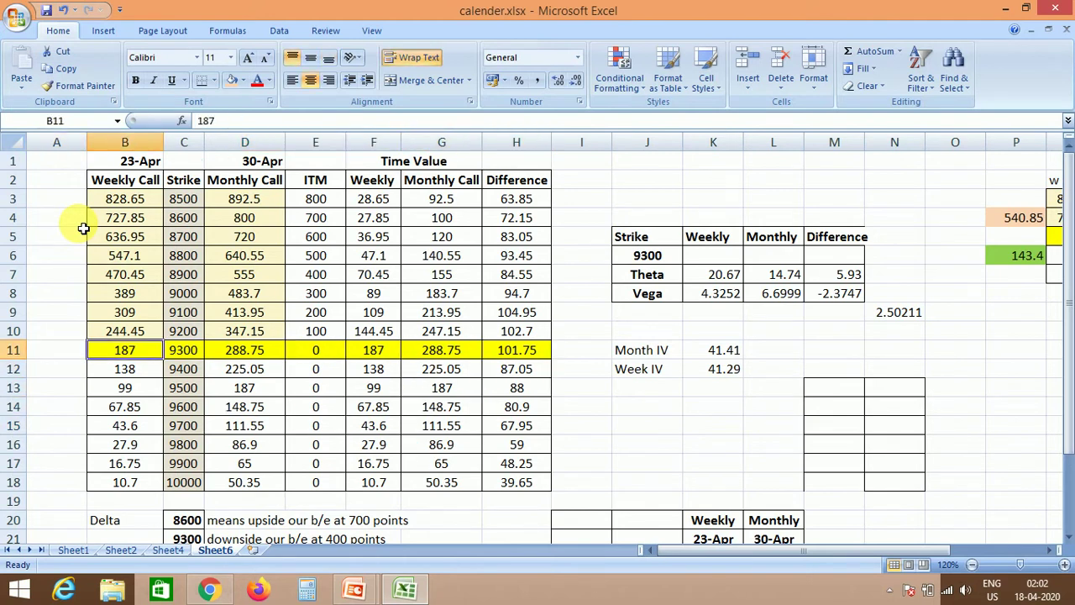
# Review the 9300 strike row from its weekly call premium across to the Difference and back to the strike.
pyautogui.press('Right')
pyautogui.press('Right')
pyautogui.press('Right')
pyautogui.press('Right')
pyautogui.press('Right')
pyautogui.press('Right')
pyautogui.press('Left')
pyautogui.press('Left')
pyautogui.press('Left')
pyautogui.press('Left')
pyautogui.press('Left')
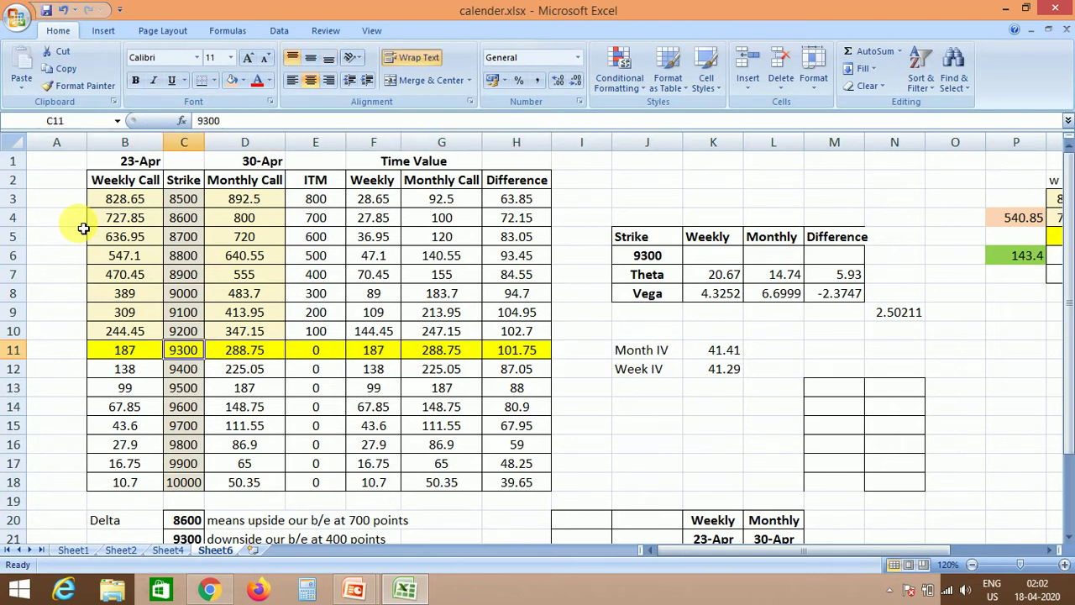
# Examine the monthly call premiums from the 9300 strike down to the 9700 strike.
pyautogui.press('Right')
pyautogui.press('Down')
pyautogui.press('Down')
pyautogui.press('Down')
pyautogui.press('Down')
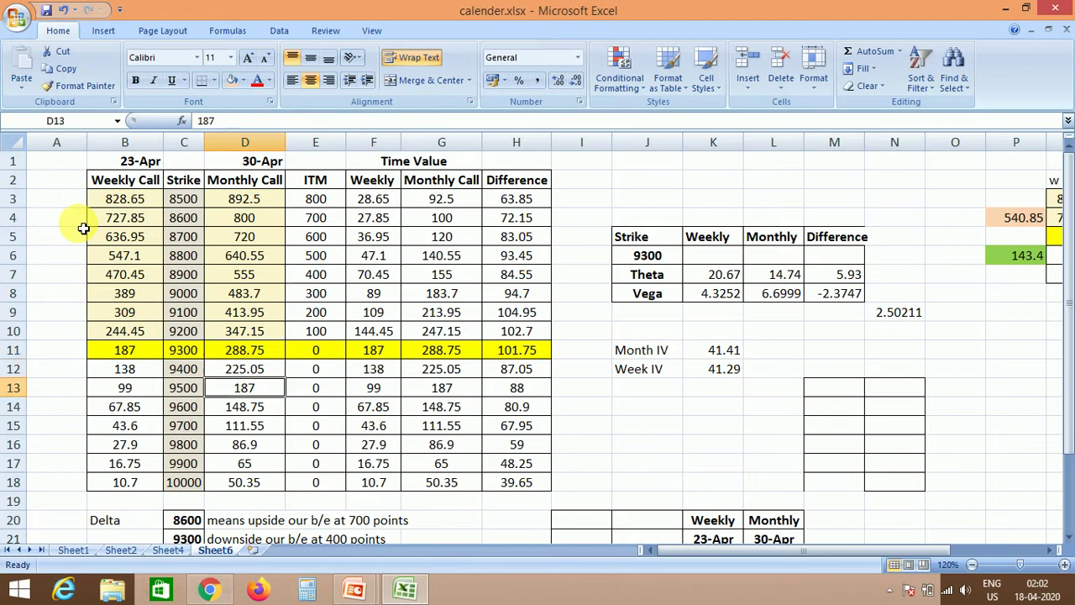
# Compare the 9700 strike with the 9300 strike and check the monthly call premium at 9700.
pyautogui.press('Left')
pyautogui.press('Up')
pyautogui.press('Up')
pyautogui.press('Up')
pyautogui.press('Up')
pyautogui.press('Down')
pyautogui.press('Down')
pyautogui.press('Down')
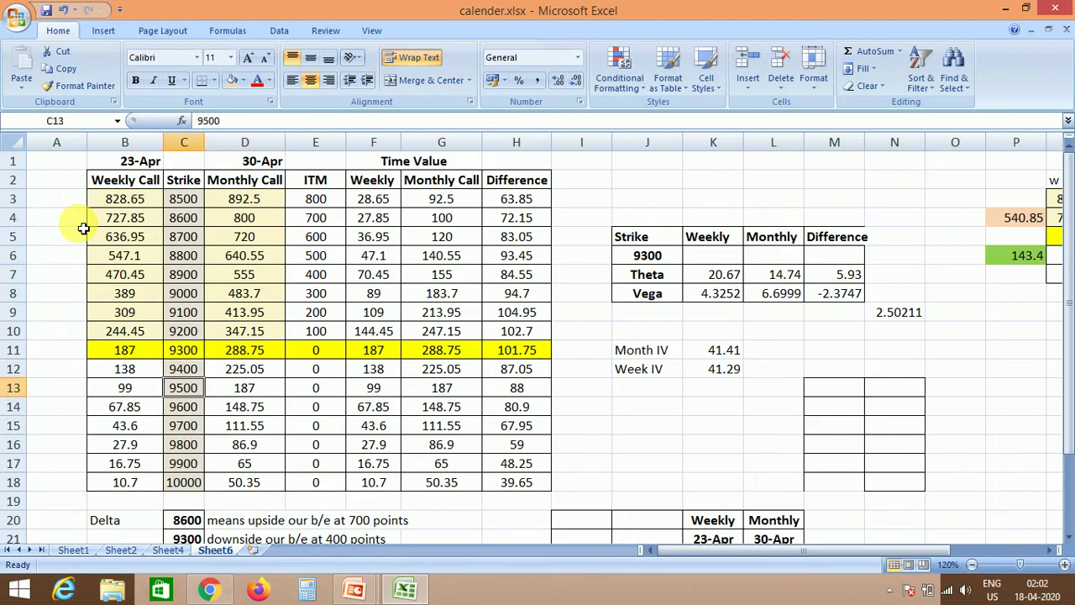
pyautogui.press('Down')
pyautogui.press('Right')
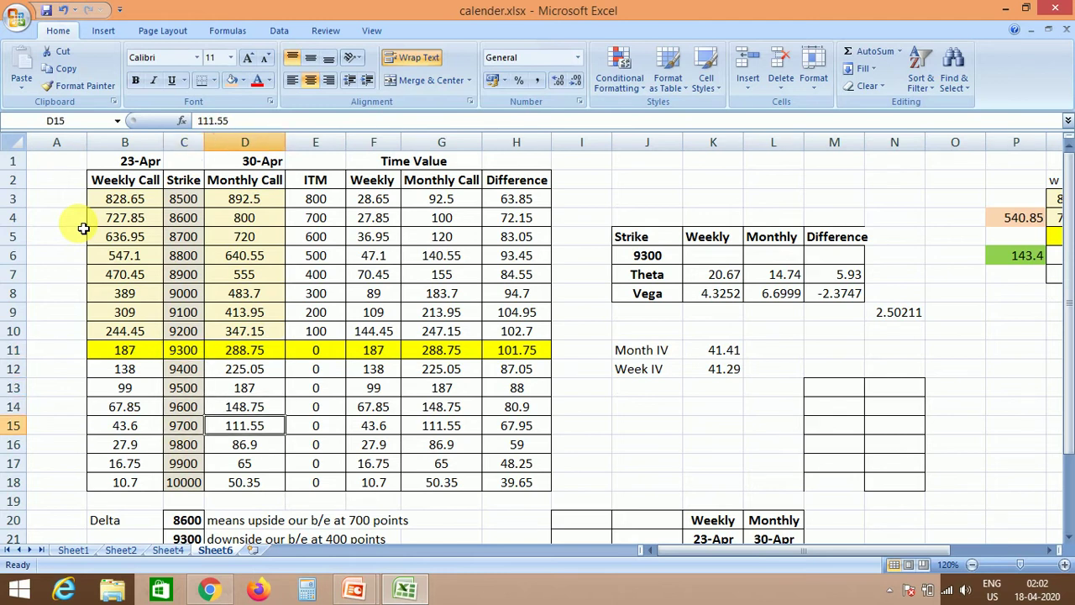
# Return to the 9300 strike and follow its row across to the monthly time value.
pyautogui.press('Up')
pyautogui.press('Up')
pyautogui.press('Up')
pyautogui.press('Up')
pyautogui.press('Left')
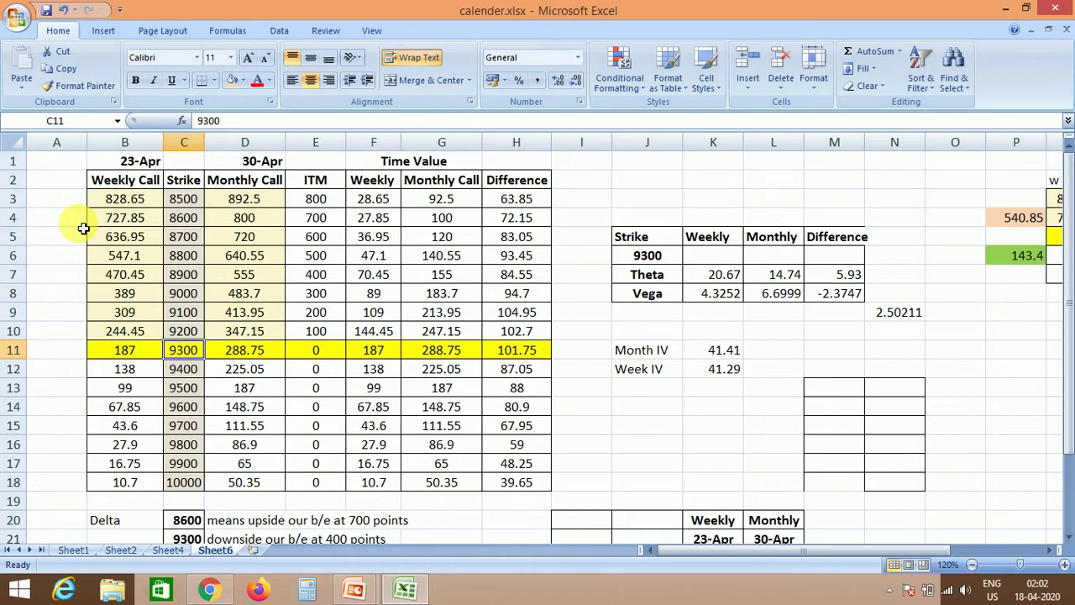
pyautogui.press('Right')
pyautogui.press('Right')
pyautogui.press('Right')
pyautogui.press('Right')
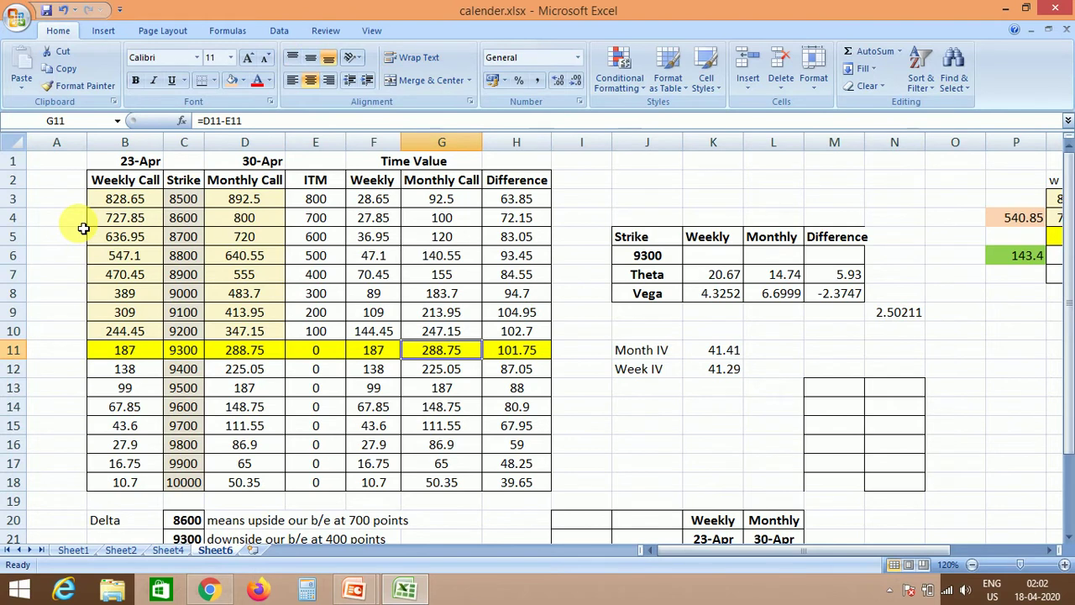
# Examine the monthly time values just below the 9300 strike and check the Difference at 9300.
pyautogui.press('Up')
pyautogui.press('Up')
pyautogui.press('Up')
pyautogui.press('Up')
pyautogui.press('Up')
pyautogui.press('Down')
pyautogui.press('Down')
pyautogui.press('Down')
pyautogui.press('Down')
pyautogui.press('Down')
pyautogui.press('Right')
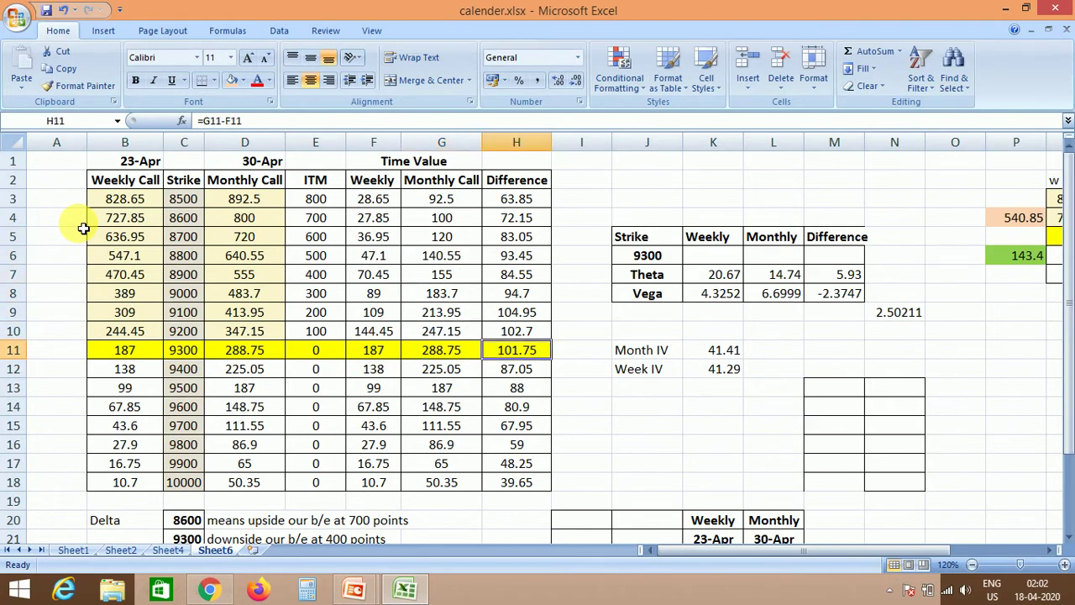
# Examine how the monthly time values change from the 9300 strike to the 8600 strike.
pyautogui.press('Left')
pyautogui.press('Up')
pyautogui.press('Up')
pyautogui.press('Up')
pyautogui.press('Up')
pyautogui.press('Up')
pyautogui.press('Up')
pyautogui.press('Up')
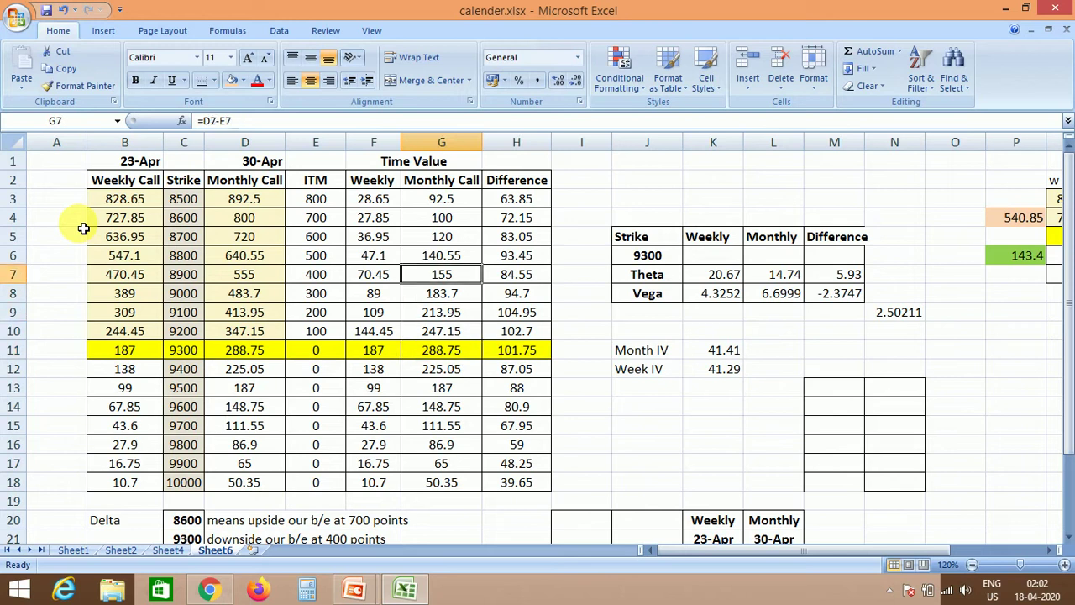
# Review the 8600 strike row between the strike and its monthly time value.
pyautogui.press('Left')
pyautogui.press('Left')
pyautogui.press('Left')
pyautogui.press('Left')
pyautogui.press('Right')
pyautogui.press('Right')
pyautogui.press('Right')
pyautogui.press('Right')
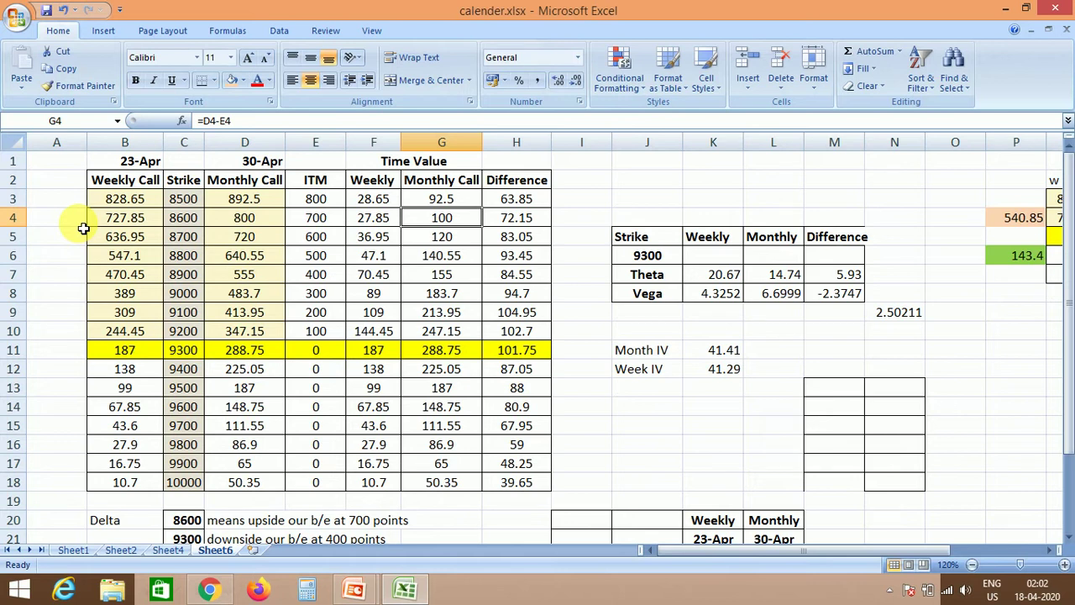
# Review the strikes from 8600 to 9300.
pyautogui.press('Left')
pyautogui.press('Left')
pyautogui.press('Left')
pyautogui.press('Left')
pyautogui.press('Down')
pyautogui.press('Down')
pyautogui.press('Down')
pyautogui.press('Down')
pyautogui.press('Down')
pyautogui.press('Down')
pyautogui.press('Down')
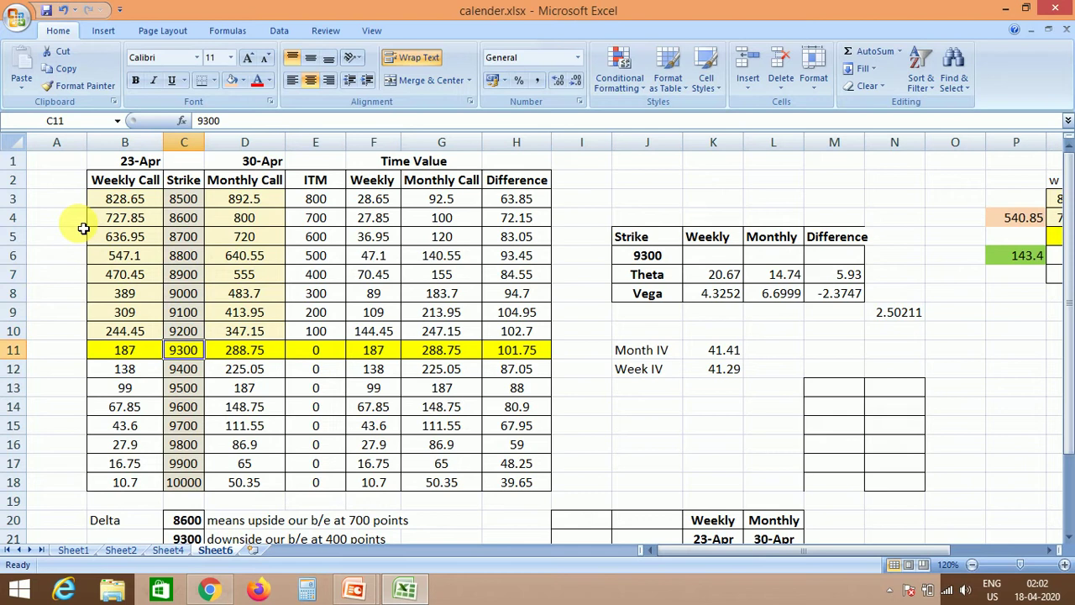
# Review the strikes above 9300 and return to the 9300 strike.
pyautogui.press('Down')
pyautogui.press('Down')
pyautogui.press('Down')
pyautogui.press('Down')
pyautogui.press('Down')
pyautogui.press('Down')
pyautogui.press('Down')
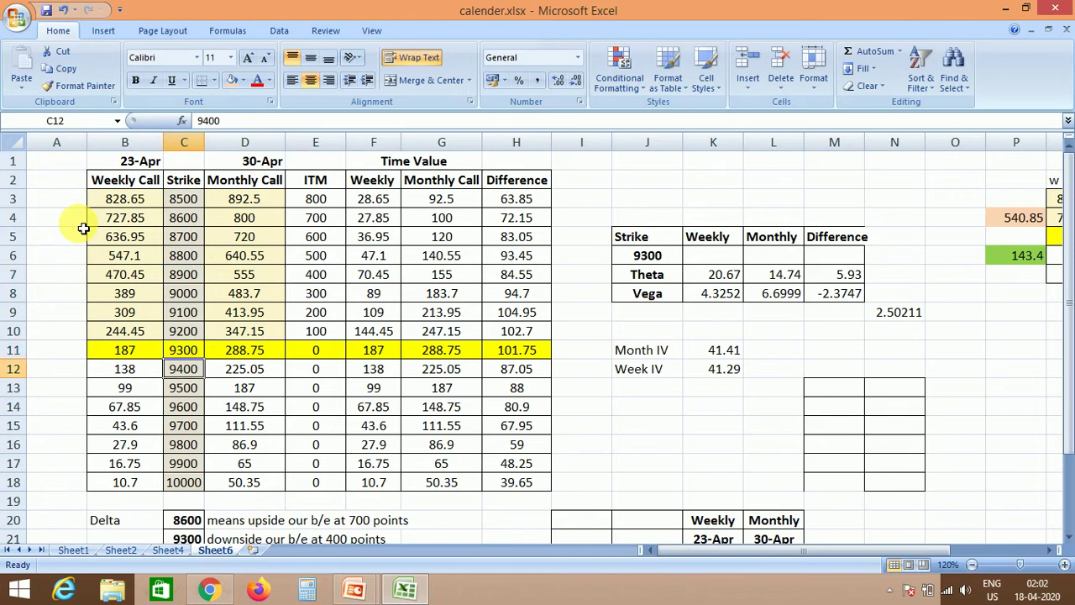
pyautogui.press('Up')
pyautogui.press('Up')
pyautogui.press('Up')
pyautogui.press('Up')
pyautogui.press('Up')
pyautogui.press('Up')
pyautogui.press('Up')
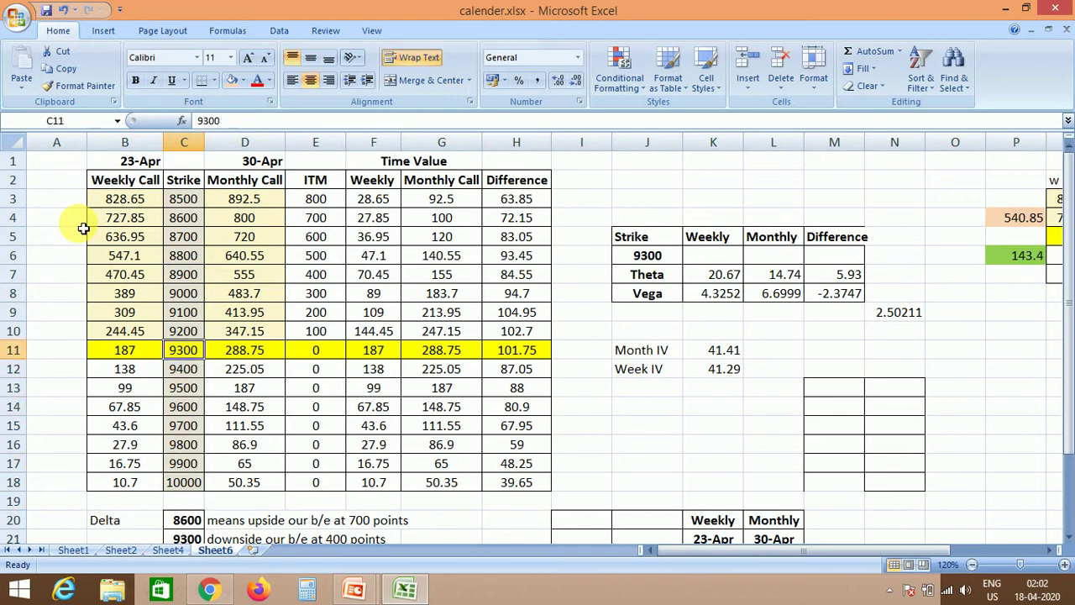
# Compare the monthly call premiums at the 9300 and 8600 strikes.
pyautogui.press('Right')
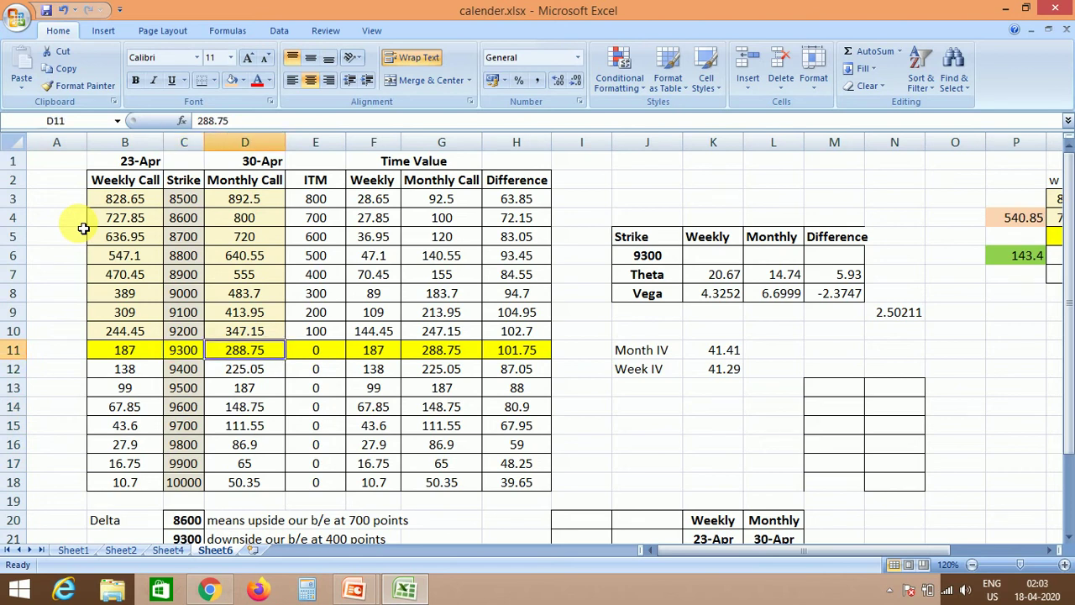
pyautogui.press('Up')
pyautogui.press('Up')
pyautogui.press('Up')
pyautogui.press('Up')
pyautogui.press('Up')
pyautogui.press('Up')
pyautogui.press('Up')
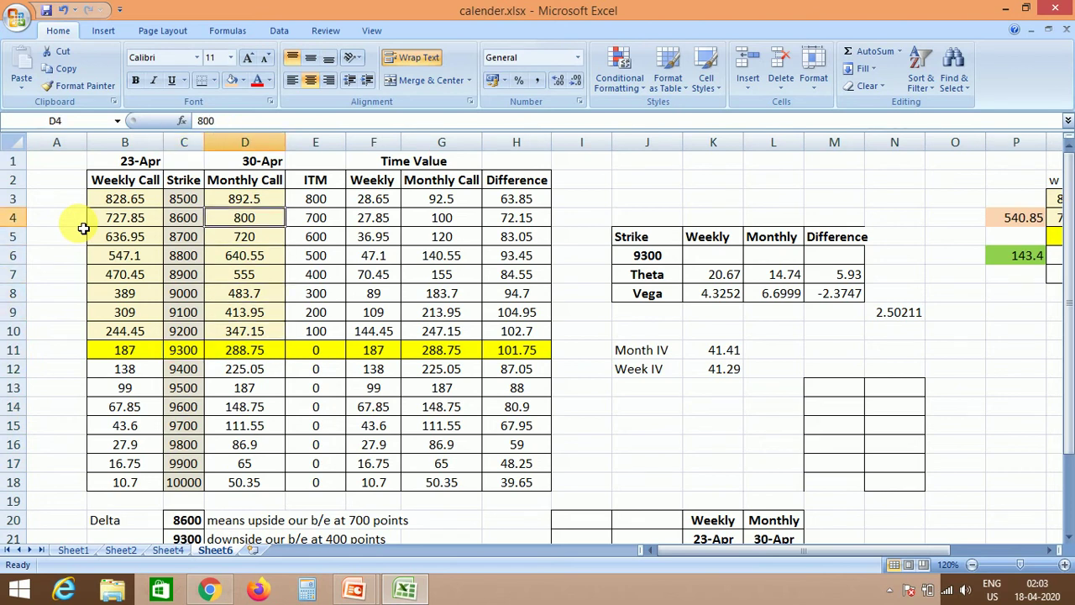
pyautogui.press('Down')
pyautogui.press('Down')
pyautogui.press('Down')
pyautogui.press('Down')
pyautogui.press('Down')
pyautogui.press('Down')
pyautogui.press('Down')
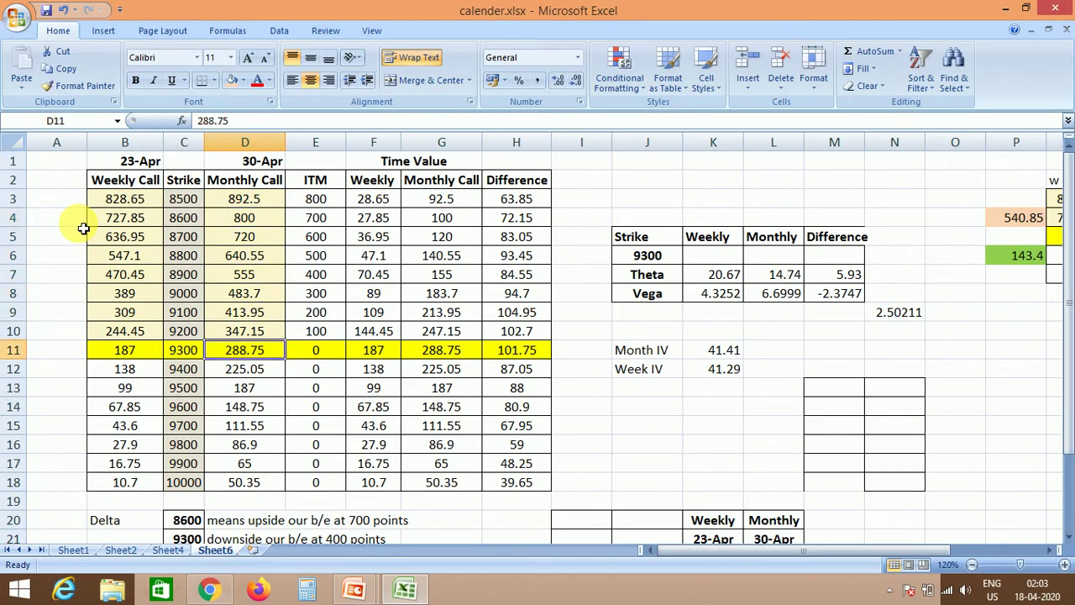
# Compare the weekly call premium with the monthly call premium in the 9300 strike row.
pyautogui.press('Left')
pyautogui.press('Left')
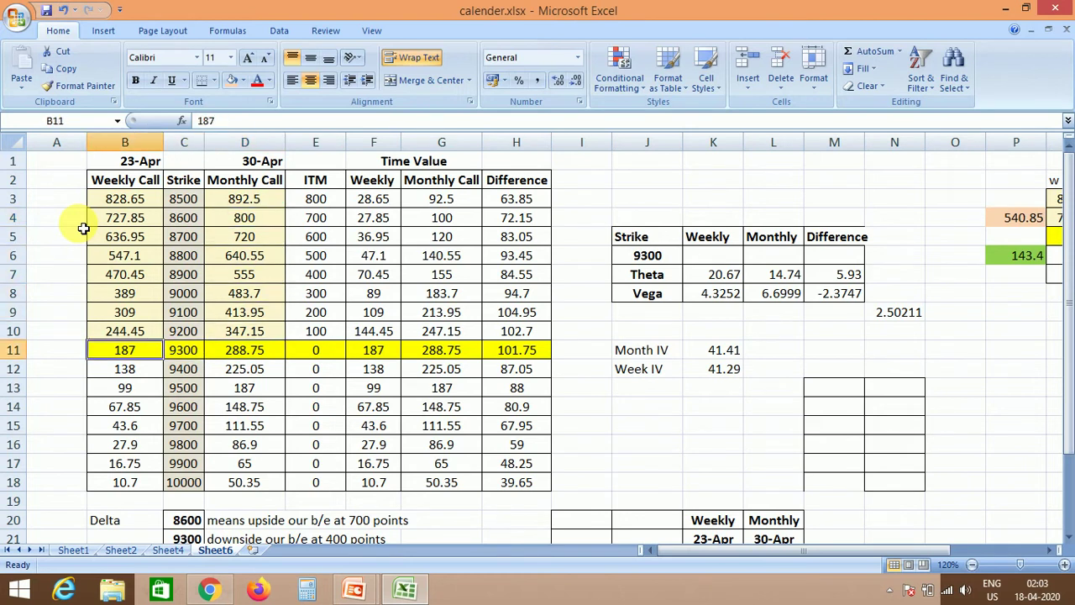
pyautogui.press('Right')
pyautogui.press('Right')
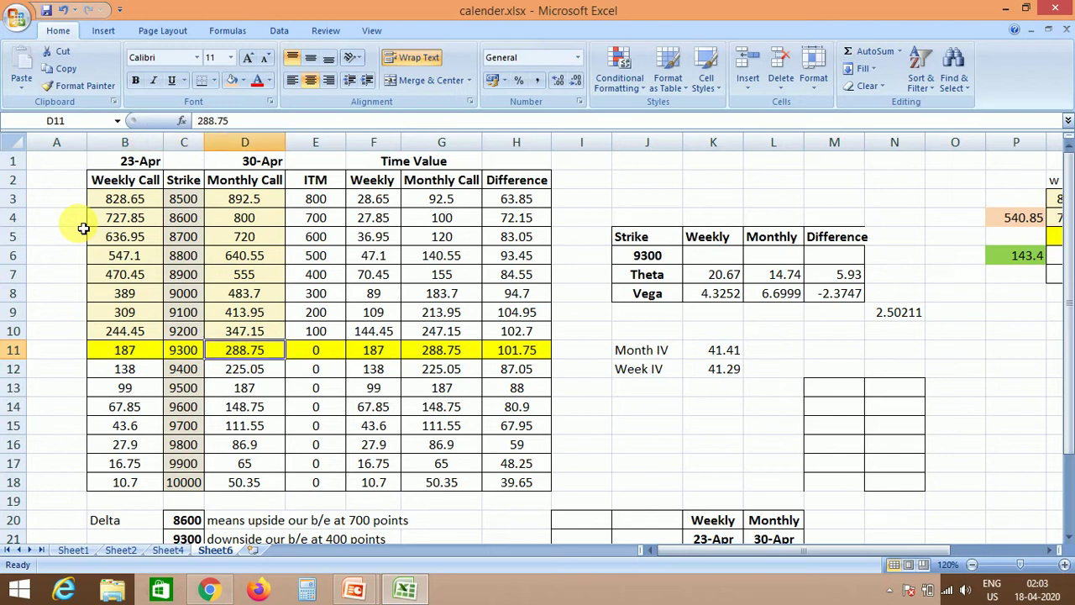
# Examine the weekly time values from the 9300 strike and the monthly time values up to the 8600 strike.
pyautogui.press('Right')
pyautogui.press('Right')
pyautogui.press('Up')
pyautogui.press('Up')
pyautogui.press('Up')
pyautogui.press('Up')
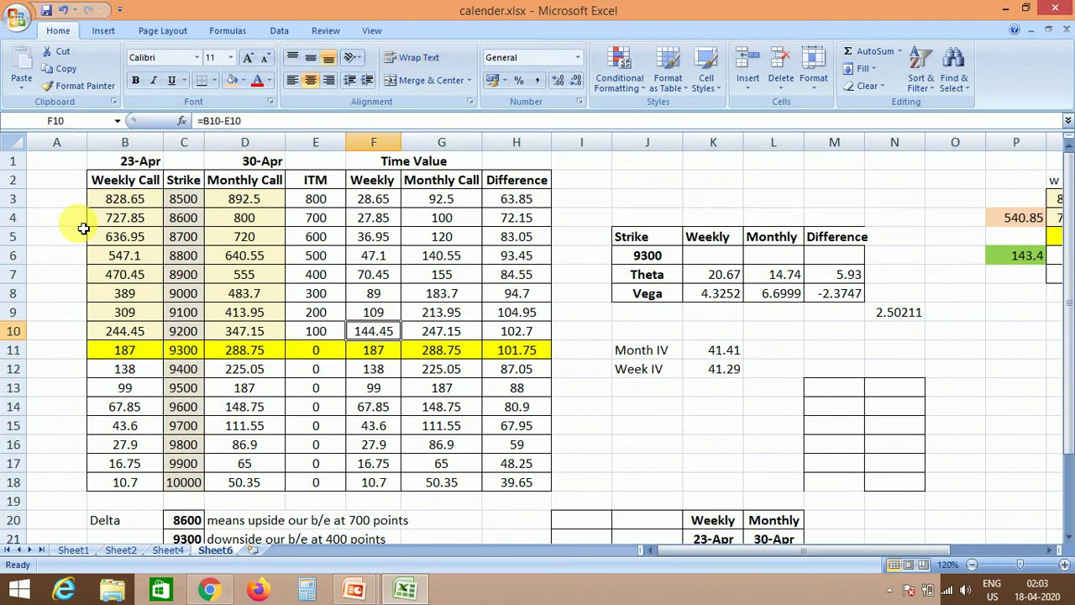
pyautogui.press('Right')
pyautogui.press('Up')
pyautogui.press('Up')
pyautogui.press('Up')
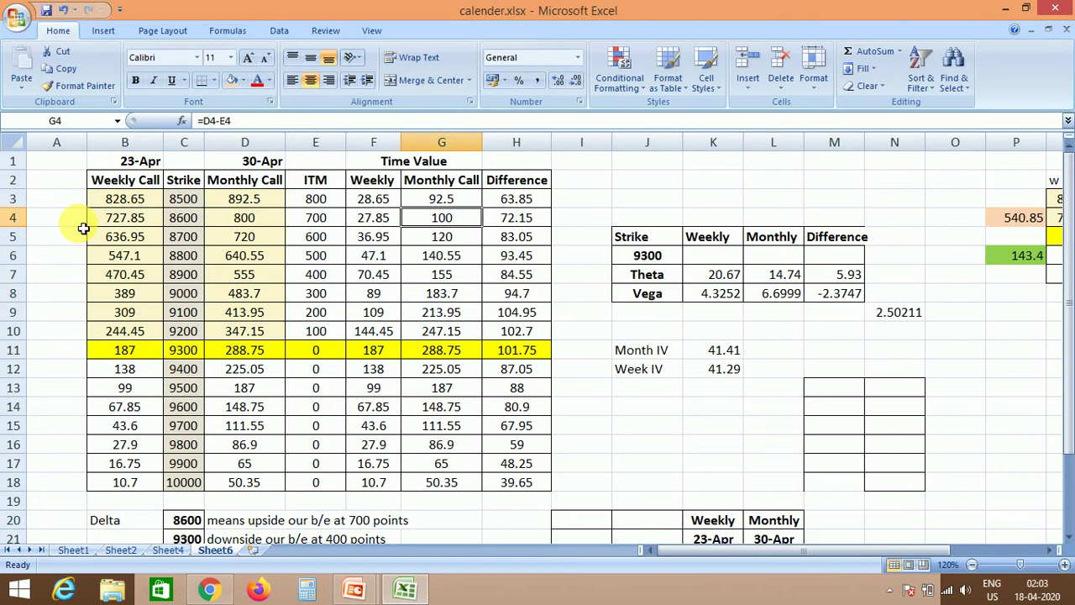
# Review the monthly time values for strikes above 8600 and follow the 8600 row back to its strike.
pyautogui.press('Down')
pyautogui.press('Down')
pyautogui.press('Down')
pyautogui.press('Down')
pyautogui.press('Down')
pyautogui.press('Up')
pyautogui.press('Up')
pyautogui.press('Up')
pyautogui.press('Up')
pyautogui.press('Up')
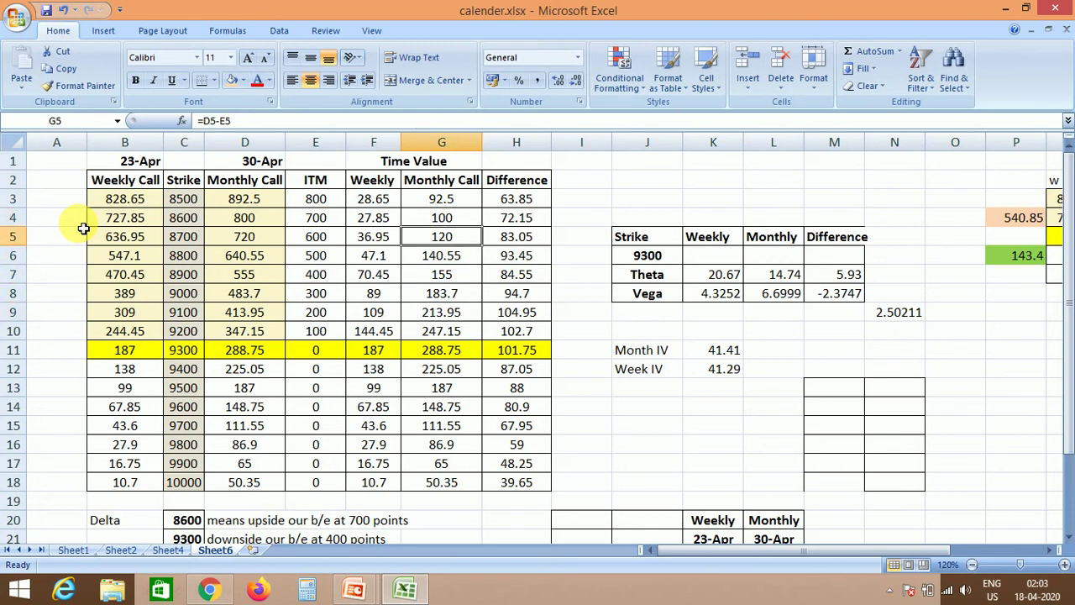
pyautogui.press('Left')
pyautogui.press('Left')
pyautogui.press('Left')
pyautogui.press('Left')
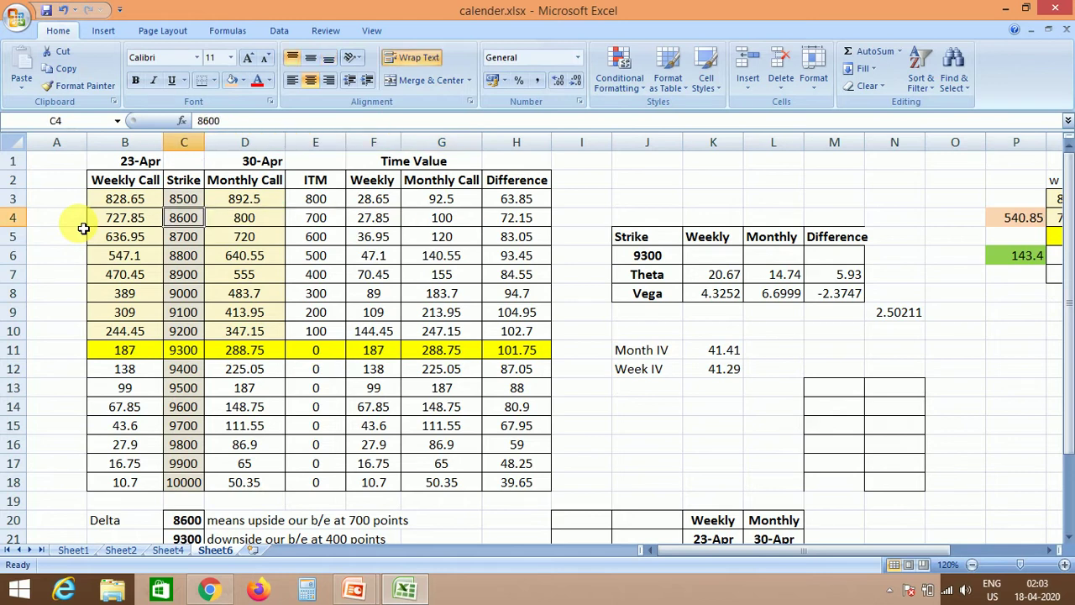
# Follow the strike column down past the option table to the downside break-even note in the Delta block.
pyautogui.press('Down')
pyautogui.press('Down')
pyautogui.press('Down')
pyautogui.press('Right')
pyautogui.press('Right')
pyautogui.press('Right')
pyautogui.press('Left')
pyautogui.press('Left')
pyautogui.press('Left')
pyautogui.press('Down')
pyautogui.press('Down')
pyautogui.press('Down')
pyautogui.press('Down')
pyautogui.press('Down')
pyautogui.press('Down')
pyautogui.press('Down')
pyautogui.press('Down')
pyautogui.press('Down')
pyautogui.press('Down')
pyautogui.press('Down')
pyautogui.press('Down')
pyautogui.press('Down')
pyautogui.press('Down')
pyautogui.press('Down')
pyautogui.press('Down')
pyautogui.press('Down')
pyautogui.press('Down')
pyautogui.press('Down')
pyautogui.press('Down')
pyautogui.press('Down')
pyautogui.press('Up')
pyautogui.press('Up')
pyautogui.press('Up')
pyautogui.press('Up')
pyautogui.press('Up')
pyautogui.press('Up')
pyautogui.press('Up')
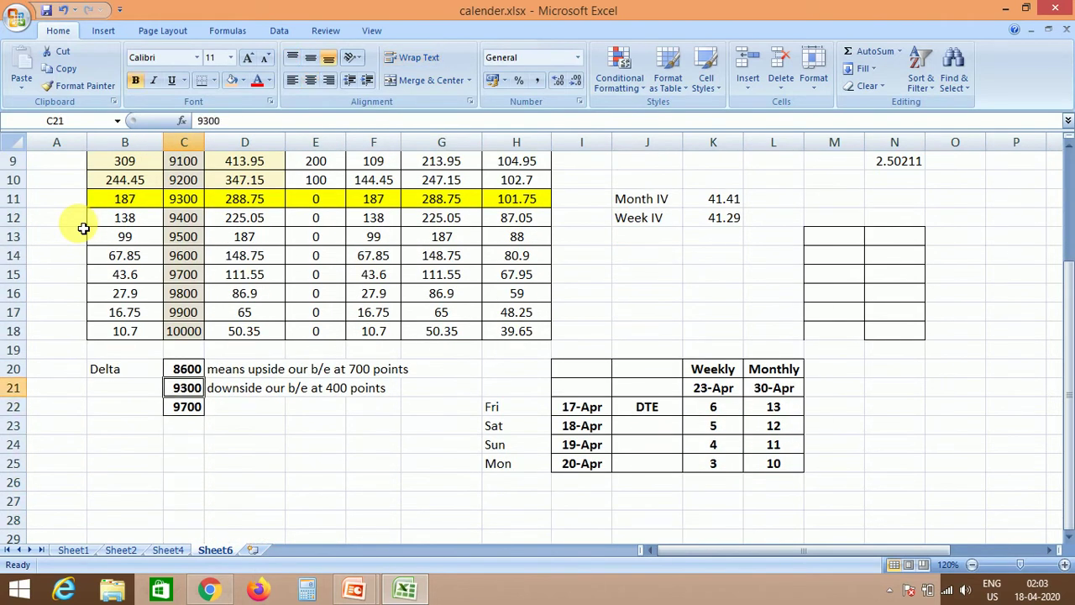
pyautogui.press('Right')
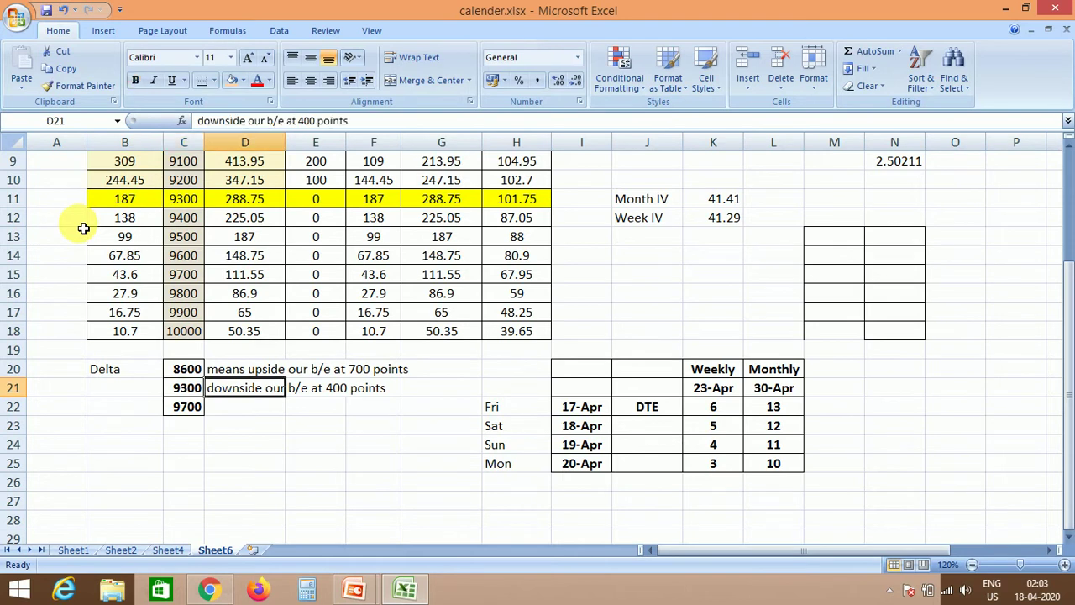
# Review the downside and upside break-even notes beside the 9300 and 8600 strikes in the Delta block.
pyautogui.press('Left')
pyautogui.press('Right')
pyautogui.press('Left')
pyautogui.press('Right')
pyautogui.press('Left')
pyautogui.press('Up')
pyautogui.press('Right')
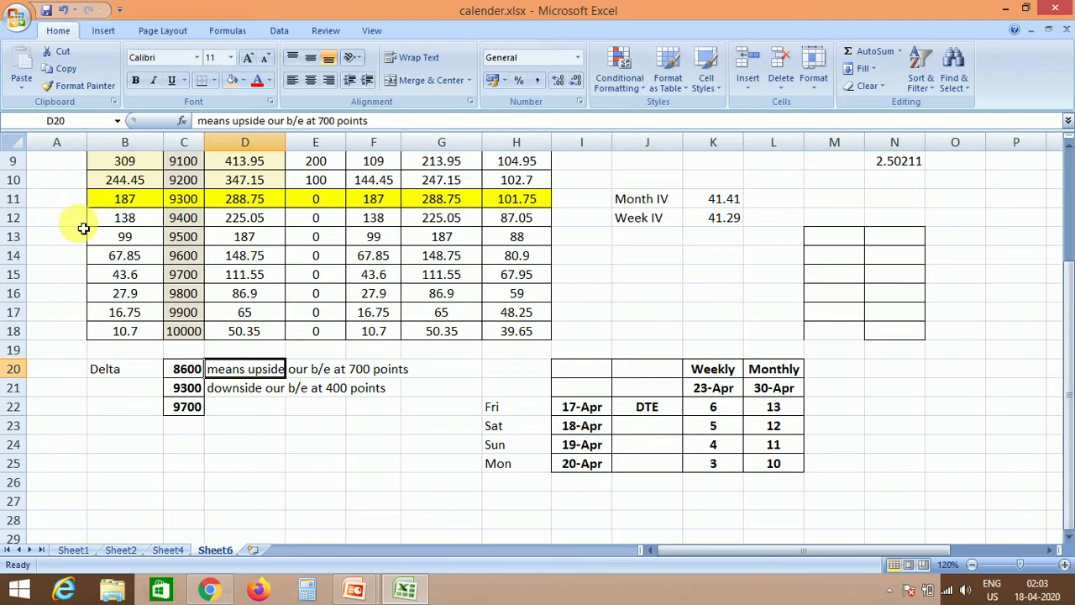
pyautogui.press('Up')
pyautogui.press('Down')
pyautogui.press('Down')
pyautogui.press('Up')
pyautogui.press('Left')
pyautogui.press('Right')
pyautogui.press('Right')
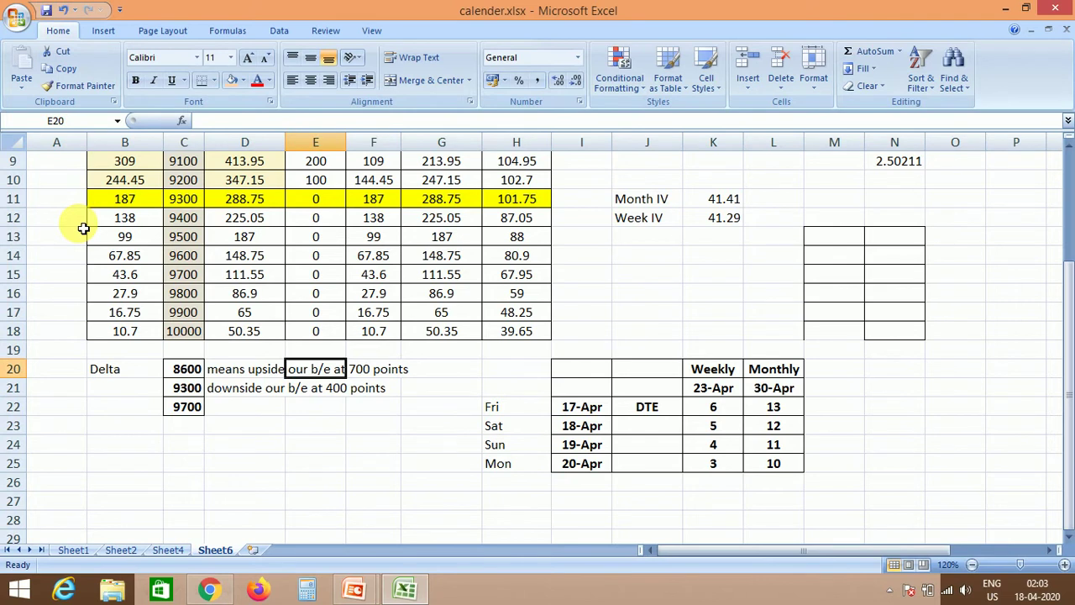
# Go to the condensed weekly and monthly premium table in columns Q to T and locate its 9300 strike.
pyautogui.press('pageup')
pyautogui.press('Down')
pyautogui.press('Right')
pyautogui.press('Right')
pyautogui.press('Right')
pyautogui.press('Right')
pyautogui.press('Right')
pyautogui.press('Right')
pyautogui.press('Right')
pyautogui.press('Right')
pyautogui.press('Right')
pyautogui.press('Right')
pyautogui.press('Right')
pyautogui.press('Right')
pyautogui.press('Right')
pyautogui.press('Right')
pyautogui.press('Right')
pyautogui.press('Right')
pyautogui.press('Right')
pyautogui.press('Right')
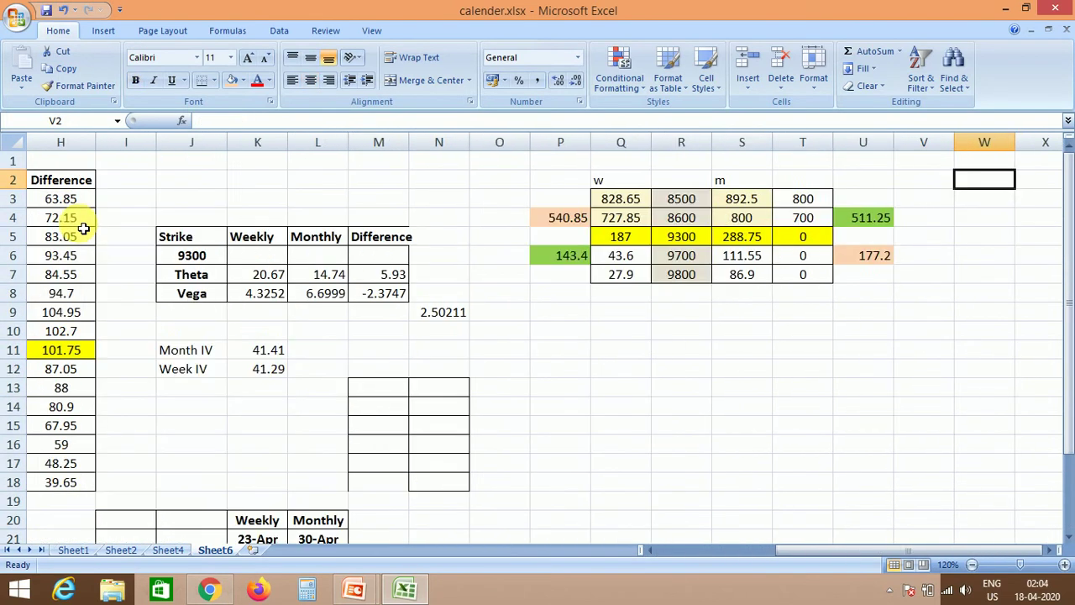
pyautogui.press('Right')
pyautogui.press('Right')
pyautogui.press('Left')
pyautogui.press('Left')
pyautogui.press('Left')
pyautogui.press('Left')
pyautogui.press('Left')
pyautogui.press('Left')
pyautogui.press('Left')
pyautogui.press('Down')
pyautogui.press('Down')
pyautogui.press('Down')
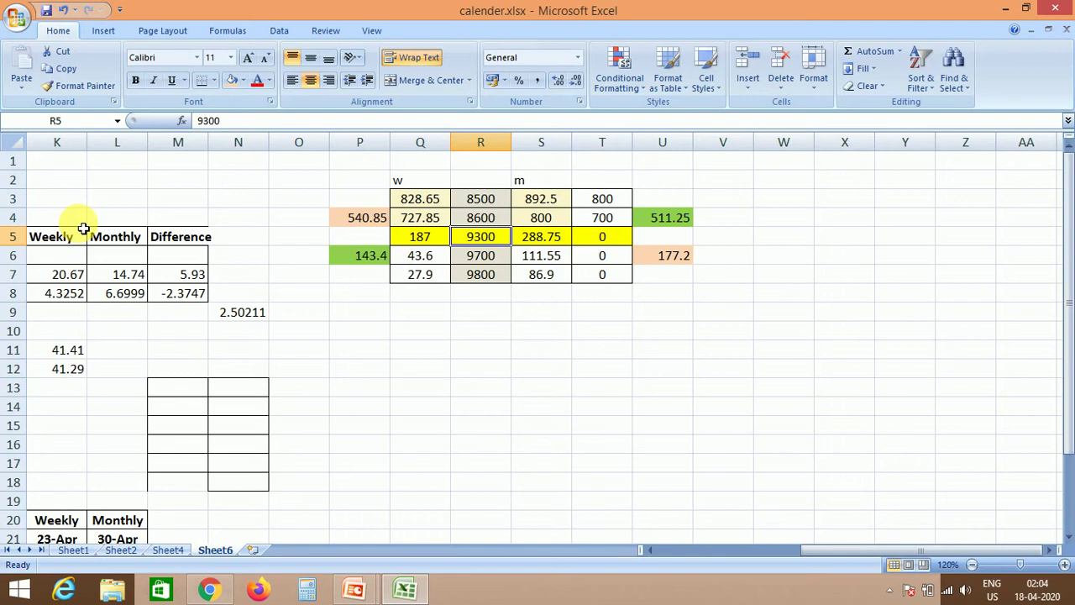
# Examine the weekly and monthly premiums in the 8600 row of the condensed table against the 9300 row.
pyautogui.press('Left')
pyautogui.hotkey('shift', 'Right')
pyautogui.press('Up')
pyautogui.press('Left')
pyautogui.press('Right')
pyautogui.press('Right')
pyautogui.press('Right')
pyautogui.press('Right')
pyautogui.press('Left')
pyautogui.press('Left')
pyautogui.press('Left')
pyautogui.press('Left')
pyautogui.press('Left')
pyautogui.press('Right')
pyautogui.press('Right')
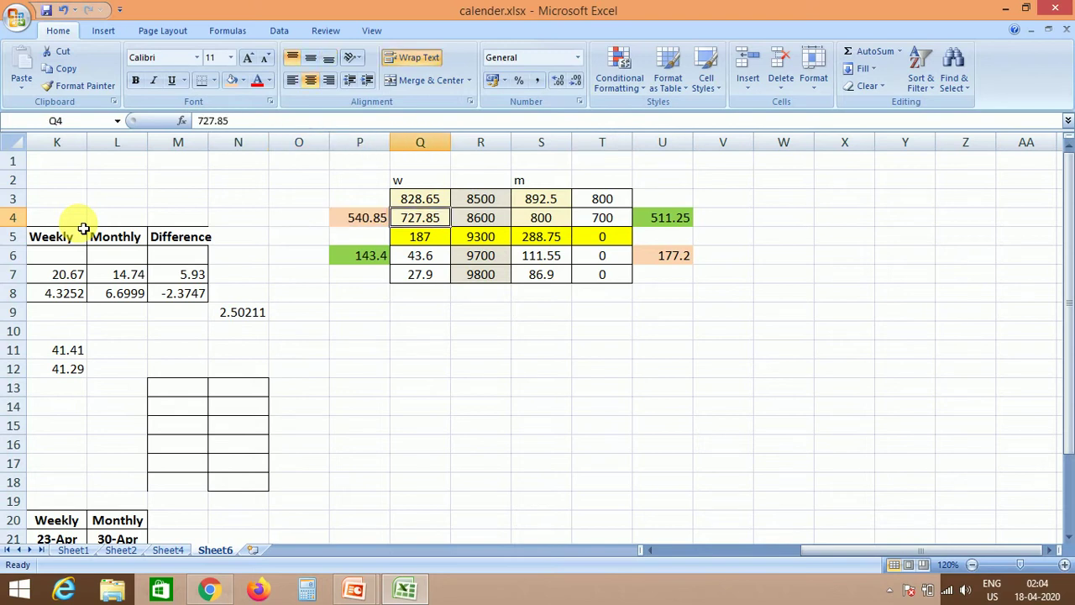
# Compare the weekly premium difference in P4 with the monthly premium difference in U4 between the 8600 and 9300 strikes.
pyautogui.press('Left')
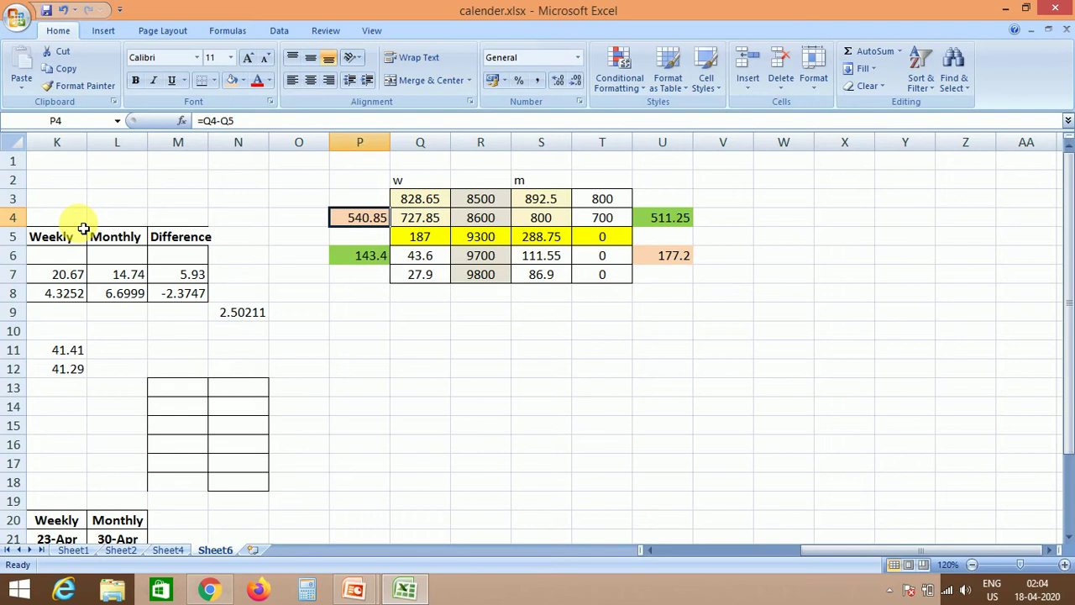
pyautogui.press('Right')
pyautogui.press('Right')
pyautogui.press('Right')
pyautogui.press('Right')
pyautogui.press('Right')
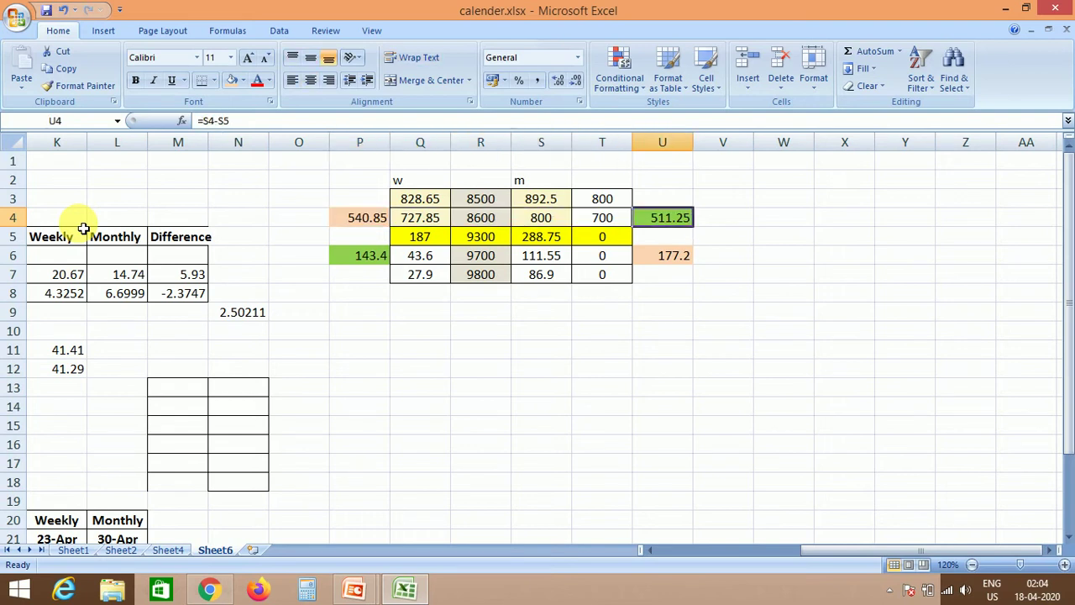
# Compare the weekly difference in P6 with the monthly difference in U6 for a move from the 9300 to the 9700 strike.
pyautogui.press('Left')
pyautogui.press('Left')
pyautogui.press('Down')
pyautogui.press('Left')
pyautogui.press('Up')
pyautogui.press('Up')
pyautogui.press('Down')
pyautogui.press('Down')
pyautogui.press('Down')
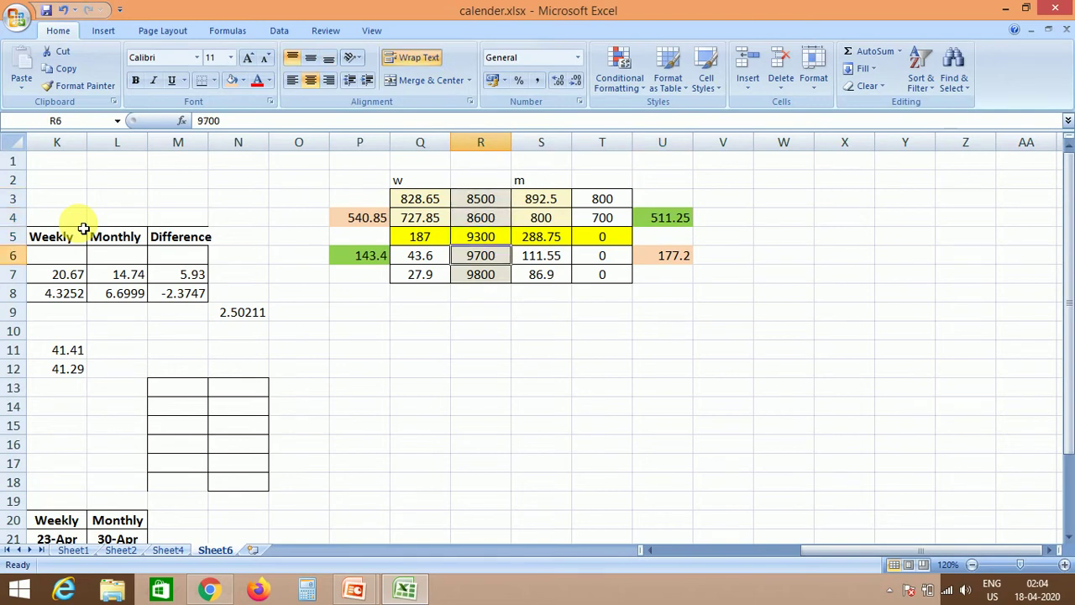
pyautogui.press('Left')
pyautogui.press('Left')
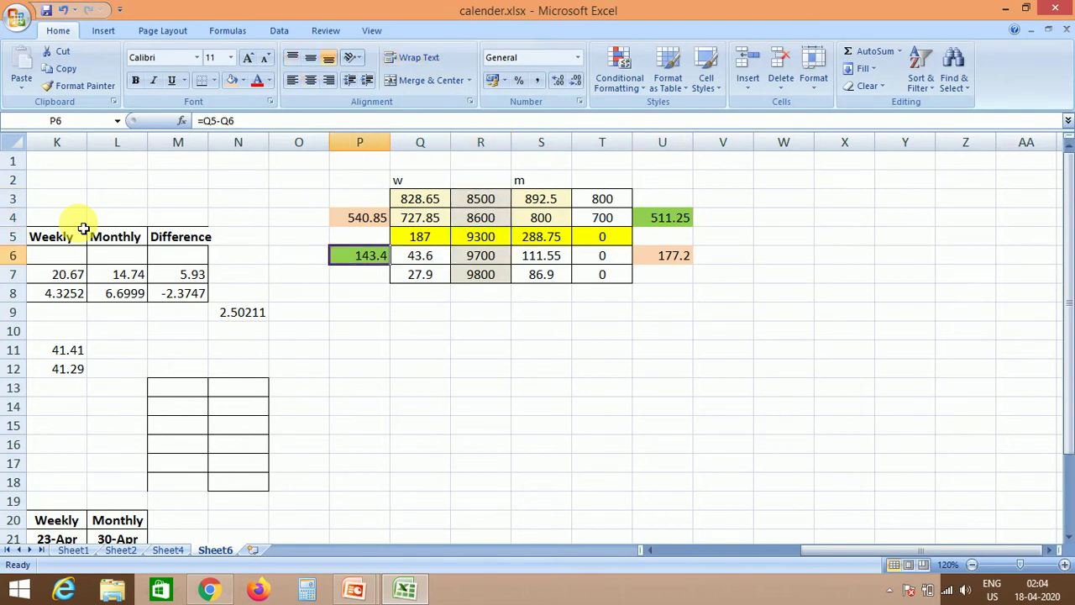
pyautogui.press('Right')
pyautogui.press('Right')
pyautogui.press('Right')
pyautogui.press('Right')
pyautogui.press('Right')
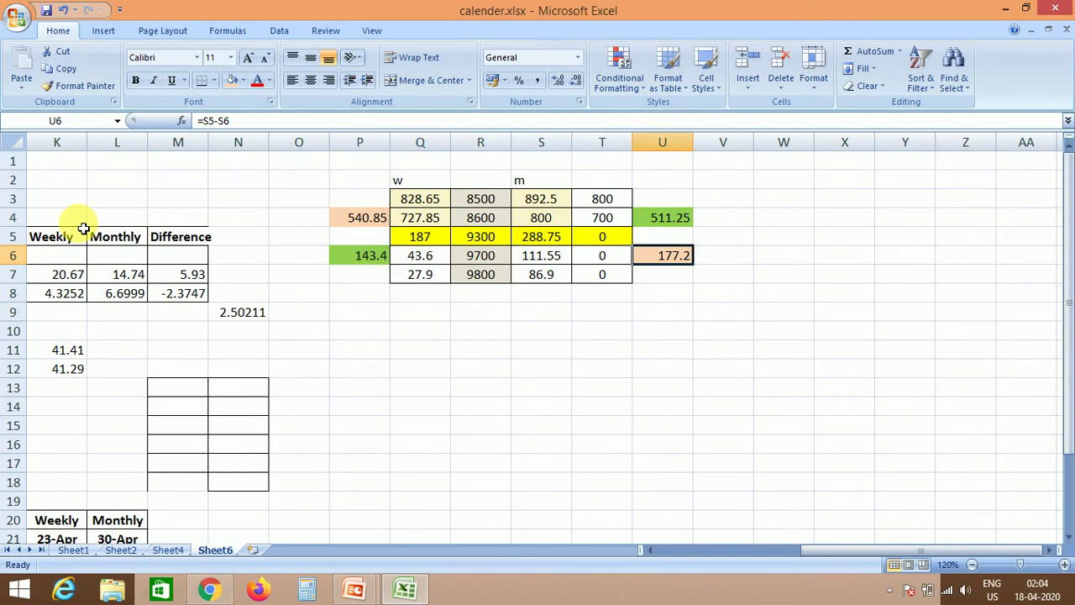
# Trace the 9700 row back across the condensed table and recheck the 8600, 9300 and 9700 strikes.
pyautogui.press('Left')
pyautogui.press('Left')
pyautogui.press('Left')
pyautogui.press('Left')
pyautogui.press('Left')
pyautogui.press('Up')
pyautogui.press('Up')
pyautogui.press('Right')
pyautogui.press('Right')
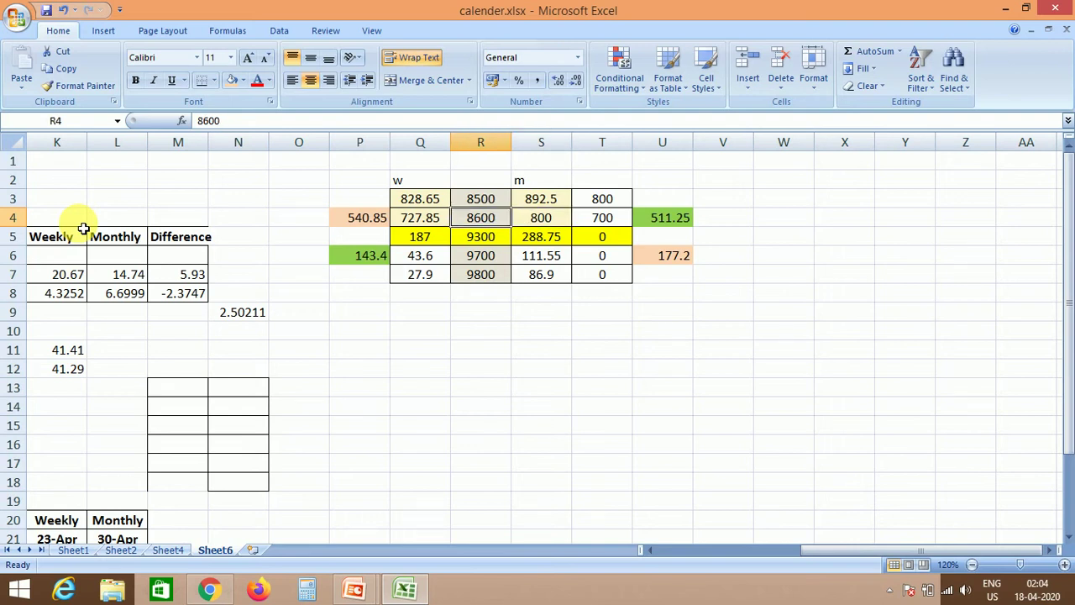
pyautogui.press('Down')
pyautogui.press('Down')
pyautogui.press('Up')
pyautogui.press('Up')
# Return to the 9300 strike's Greeks table and locate its Theta row.
pyautogui.hotkey('ctrl', 'Left')
pyautogui.hotkey('ctrl', 'Left')
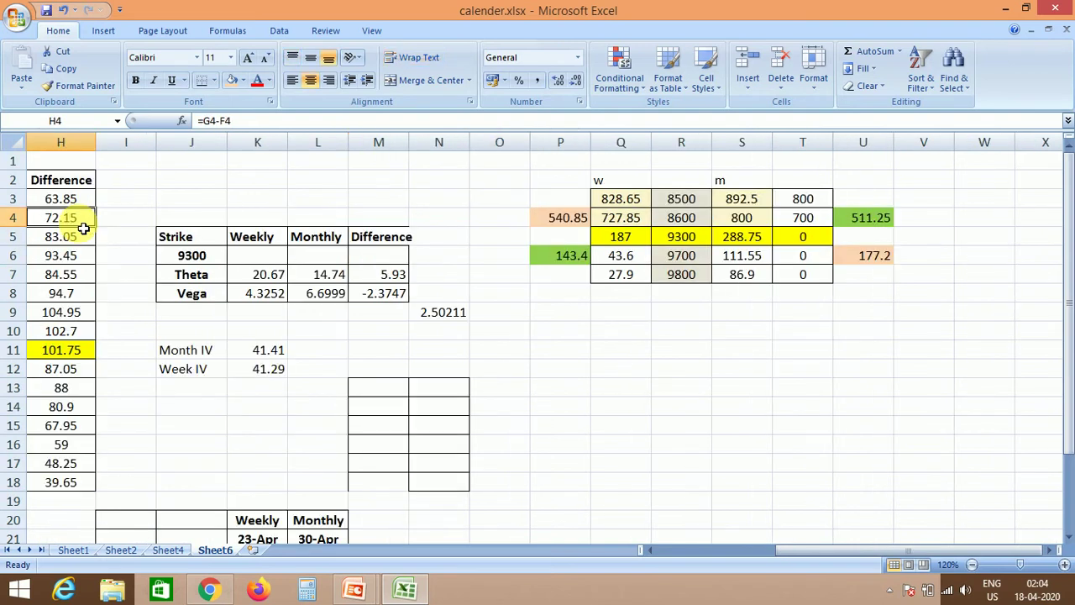
pyautogui.hotkey('ctrl', 'Left')
pyautogui.press('Left')
pyautogui.press('Right')
pyautogui.press('Right')
pyautogui.press('Right')
pyautogui.press('Right')
pyautogui.press('Down')
pyautogui.press('Right')
pyautogui.press('Right')
pyautogui.press('Right')
pyautogui.press('Down')
pyautogui.press('Right')
pyautogui.press('Right')
pyautogui.press('Down')
pyautogui.press('Down')
pyautogui.press('Up')
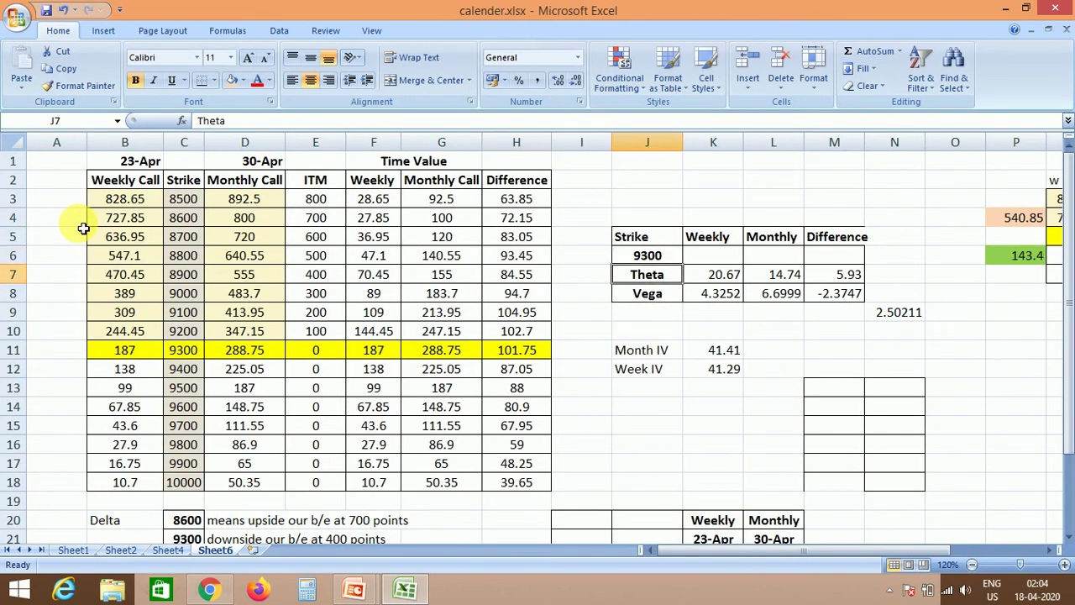
# Review the upside and downside break-even notes beside the 8600 and 9300 strikes in rows 20 and 21.
pyautogui.press('Left')
pyautogui.press('Left')
pyautogui.press('Home')
pyautogui.press('Right')
pyautogui.press('Right')
pyautogui.press('Right')
pyautogui.press('Left')
pyautogui.press('Down')
pyautogui.press('Down')
pyautogui.hotkey('ctrl', 'Down')
pyautogui.hotkey('ctrl', 'Down')
pyautogui.press('Up')
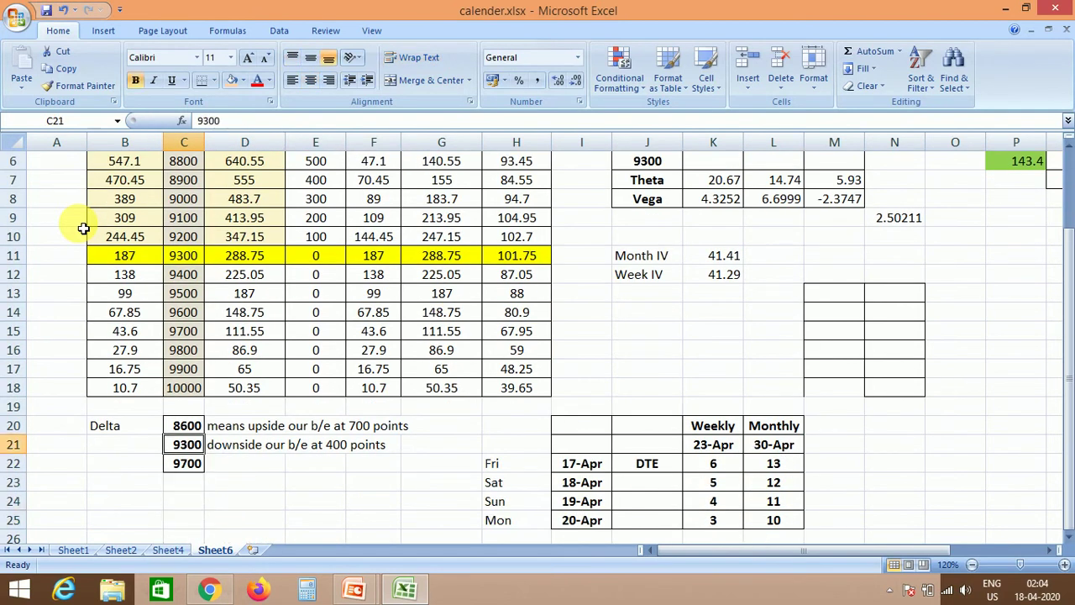
# Trace the Strike column from the break-even notes up to the highlighted 9300 row.
pyautogui.press('Up')
pyautogui.press('Up')
pyautogui.press('Up')
pyautogui.press('Up')
pyautogui.press('Up')
pyautogui.press('Up')
pyautogui.press('Up')
pyautogui.press('Up')
pyautogui.press('Up')
pyautogui.press('Up')
# Recheck the 8600, 9300 and 9700 strikes in the Delta block below the premium table.
pyautogui.press('Down')
pyautogui.press('Down')
pyautogui.press('Down')
pyautogui.press('Down')
pyautogui.press('Down')
pyautogui.press('Down')
pyautogui.press('Down')
pyautogui.press('Down')
pyautogui.press('Down')
pyautogui.press('Down')
pyautogui.press('Down')
pyautogui.press('Down')
pyautogui.press('Up')
pyautogui.press('Up')
pyautogui.press('Up')
pyautogui.press('Down')
pyautogui.press('Down')
# Follow the Strike column from 9700 in the Delta block up to the 8500 row of the premium table.
pyautogui.press('Up')
pyautogui.press('Up')
pyautogui.press('Up')
pyautogui.press('Up')
pyautogui.press('Up')
pyautogui.press('Up')
pyautogui.press('Up')
pyautogui.press('Up')
pyautogui.press('Up')
pyautogui.press('Up')
pyautogui.press('Up')
pyautogui.press('Up')
pyautogui.press('Up')
pyautogui.press('Up')
pyautogui.press('Up')
pyautogui.press('Up')
pyautogui.press('Up')
pyautogui.press('Up')
pyautogui.press('Up')
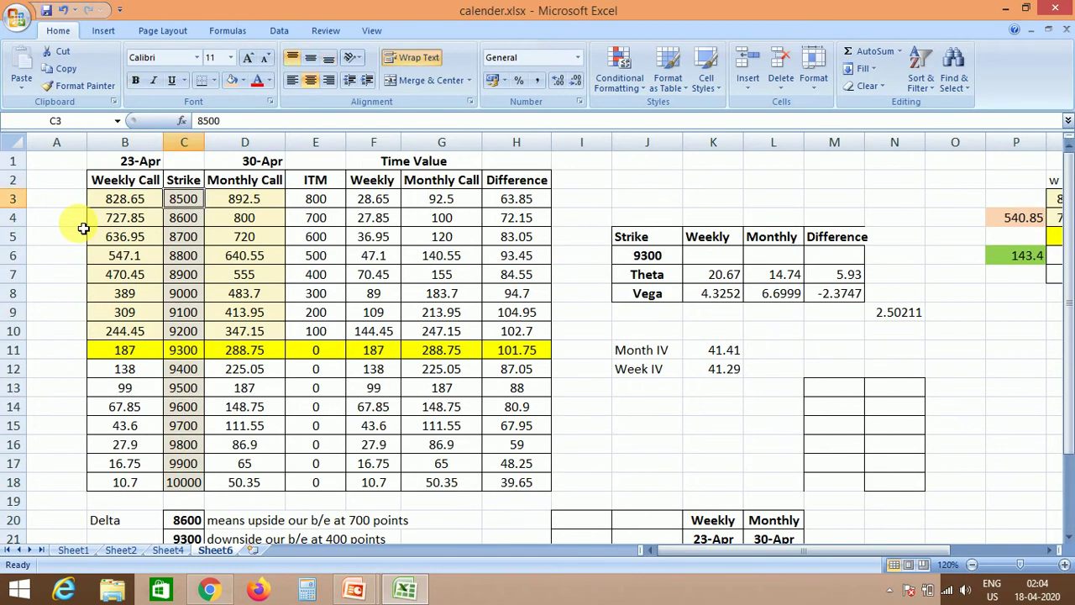
# Compare the weekly and monthly Theta and their difference in the 9300 strike's Greeks table.
pyautogui.press('Down')
pyautogui.press('Down')
pyautogui.press('Right')
pyautogui.press('Right')
pyautogui.press('Right')
pyautogui.press('Right')
pyautogui.press('Right')
pyautogui.press('Right')
pyautogui.press('Right')
pyautogui.press('Down')
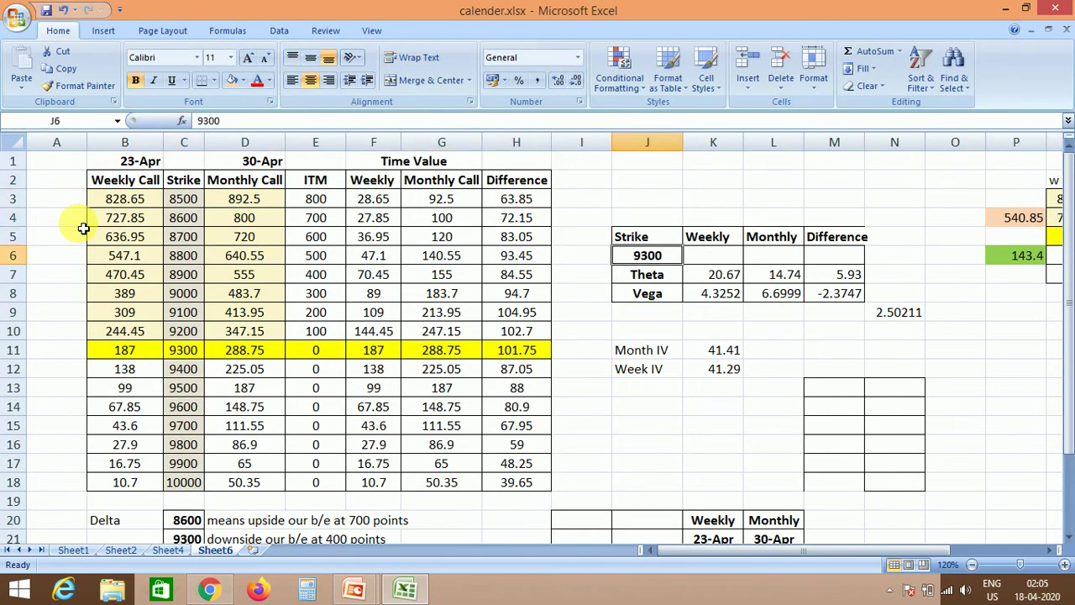
pyautogui.press('Down')
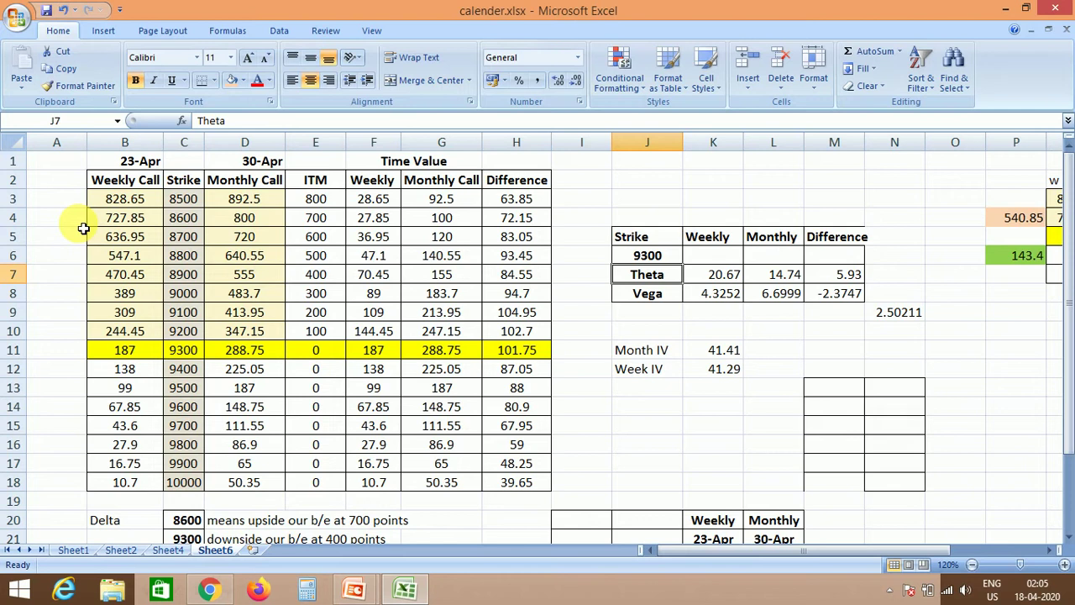
pyautogui.press('Right')
pyautogui.press('Right')
pyautogui.press('Right')
pyautogui.press('Left')
pyautogui.press('Left')
pyautogui.press('Left')
# Check the Month IV and Week IV values below the Vega row, returning to the Vega label.
pyautogui.press('Down')
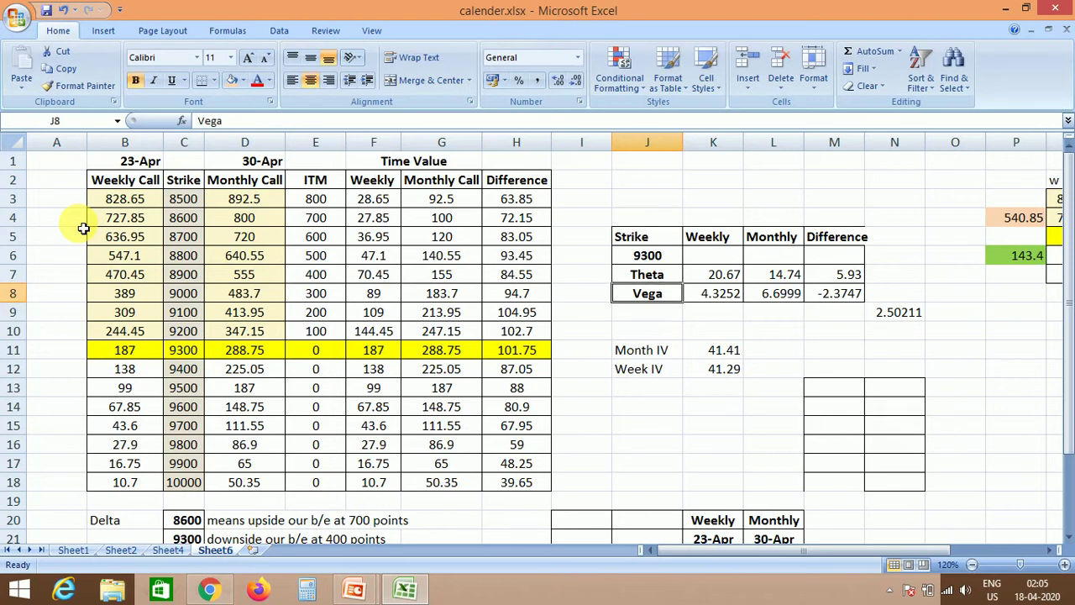
pyautogui.press('Down')
pyautogui.press('Down')
pyautogui.press('Down')
pyautogui.press('Right')
pyautogui.press('Down')
pyautogui.press('Up')
pyautogui.press('Up')
pyautogui.press('Up')
pyautogui.press('Up')
pyautogui.press('Left')
# Examine the 9300 strike's Vega row across its weekly, monthly and difference values.
pyautogui.press('Right')
pyautogui.press('Right')
pyautogui.press('Right')
pyautogui.press('Right')
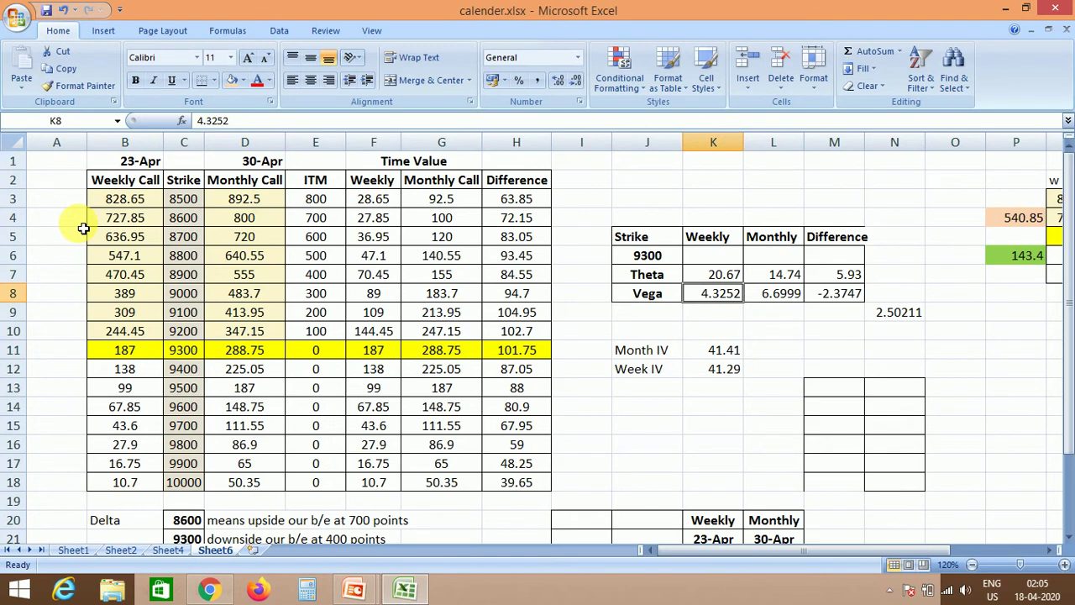
pyautogui.press('Right')
pyautogui.press('Right')
pyautogui.press('Right')
pyautogui.press('Left')
pyautogui.press('Left')
pyautogui.press('Left')
# Match the weekly and monthly Vega values in K8 and L8 with their column headings in row 5.
pyautogui.press('Up')
pyautogui.press('Up')
pyautogui.press('Up')
pyautogui.press('Down')
pyautogui.press('Down')
pyautogui.press('Down')
pyautogui.press('Up')
pyautogui.press('Up')
pyautogui.press('Right')
pyautogui.press('Up')
pyautogui.press('Down')
pyautogui.press('Down')
pyautogui.press('Down')
pyautogui.press('Left')
pyautogui.press('Left')
pyautogui.press('Right')
pyautogui.press('Right')
pyautogui.press('Left')
pyautogui.press('Right')
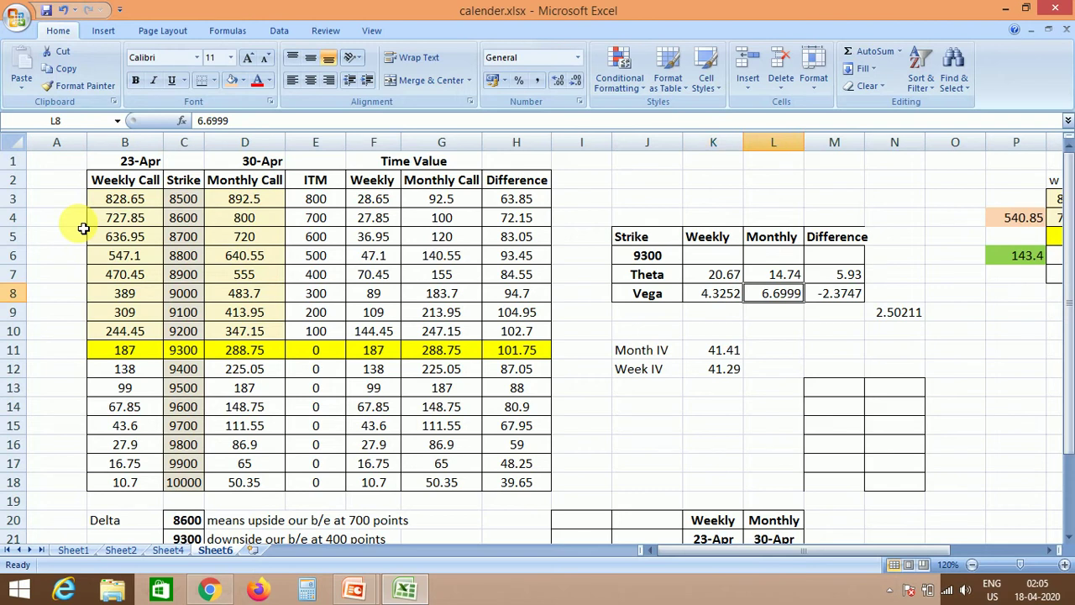
# Trace row 8 from the Vega label back across the 9000 strike's premiums and return to the weekly Vega.
pyautogui.press('Left')
pyautogui.press('Left')
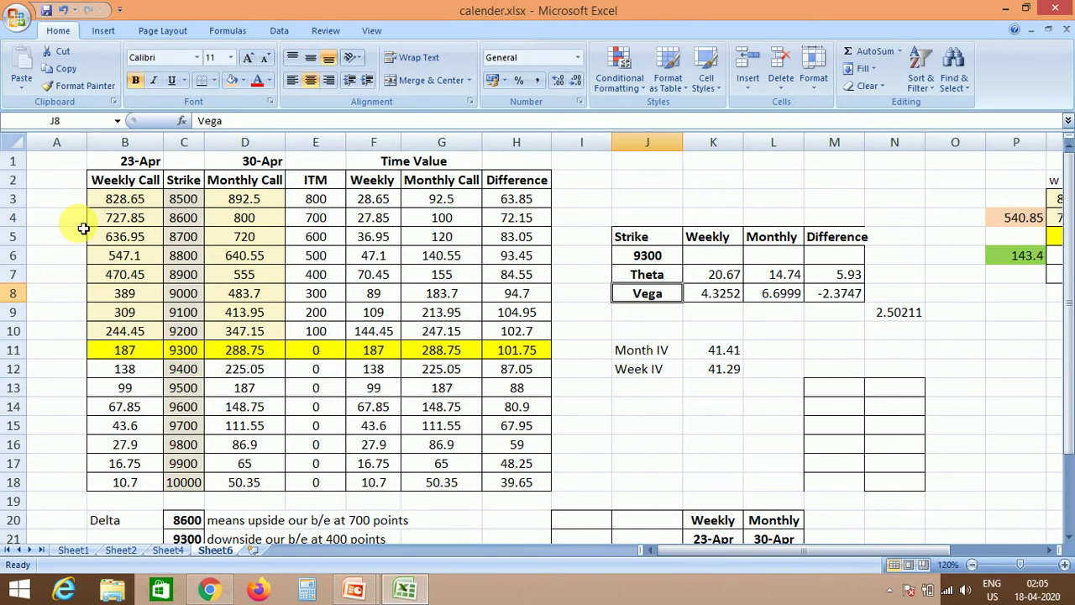
pyautogui.press('Left')
pyautogui.press('Left')
pyautogui.press('Left')
pyautogui.press('Left')
pyautogui.press('Left')
pyautogui.press('Left')
pyautogui.press('Left')
pyautogui.press('Left')
pyautogui.press('Left')
pyautogui.press('Right')
pyautogui.press('Right')
pyautogui.press('Right')
pyautogui.press('Right')
pyautogui.press('Right')
pyautogui.press('Right')
pyautogui.press('Right')
pyautogui.press('Right')
pyautogui.press('Right')
pyautogui.press('Right')
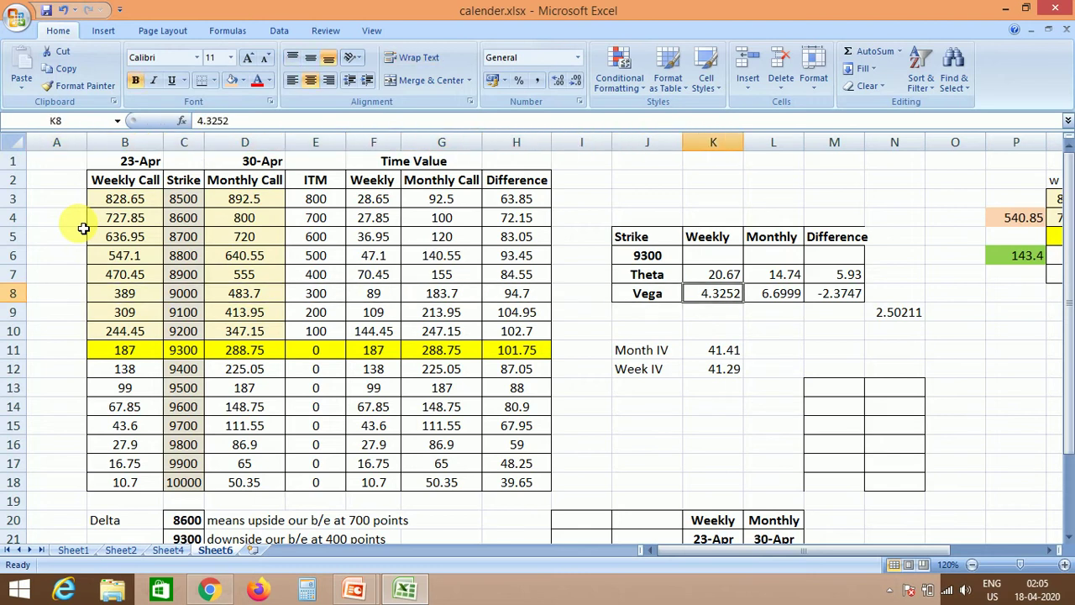
# Check the monthly Vega in L8 against the Monthly heading of the Greeks table.
pyautogui.press('Right')
pyautogui.press('Up')
pyautogui.press('Up')
pyautogui.press('Up')
pyautogui.press('Down')
pyautogui.press('Down')
pyautogui.press('Down')
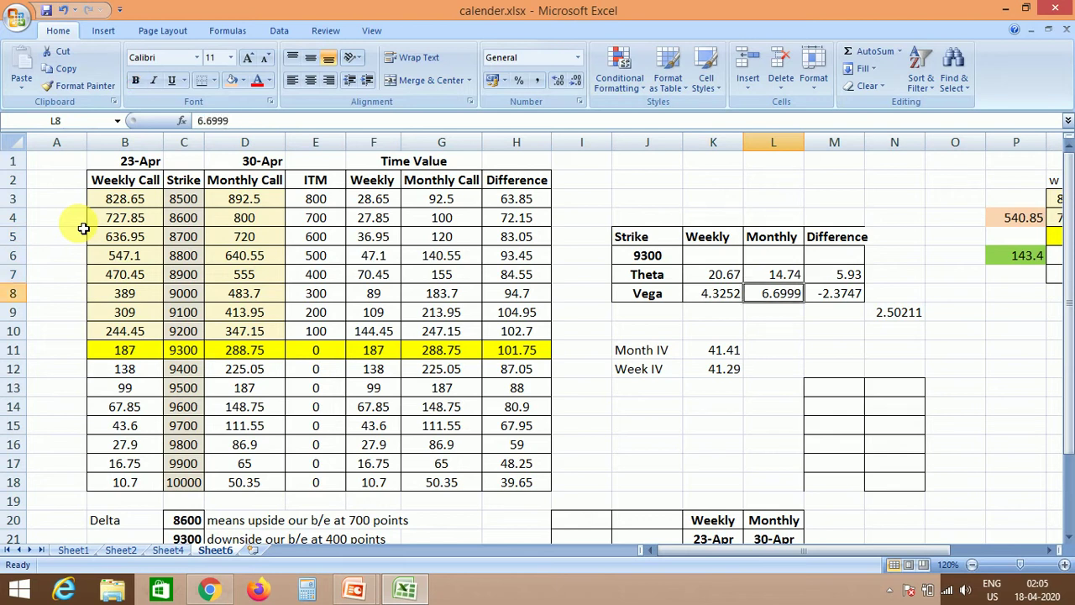
# Check the Vega difference in M8 against the Difference heading of the Greeks table.
pyautogui.press('Right')
pyautogui.press('Right')
pyautogui.press('Left')
pyautogui.press('Up')
pyautogui.press('Up')
pyautogui.press('Up')
pyautogui.press('Down')
pyautogui.press('Down')
pyautogui.press('Down')
# Walk through the Vega row again from its label to the difference formula in M8.
pyautogui.press('Left')
pyautogui.press('Left')
pyautogui.press('Left')
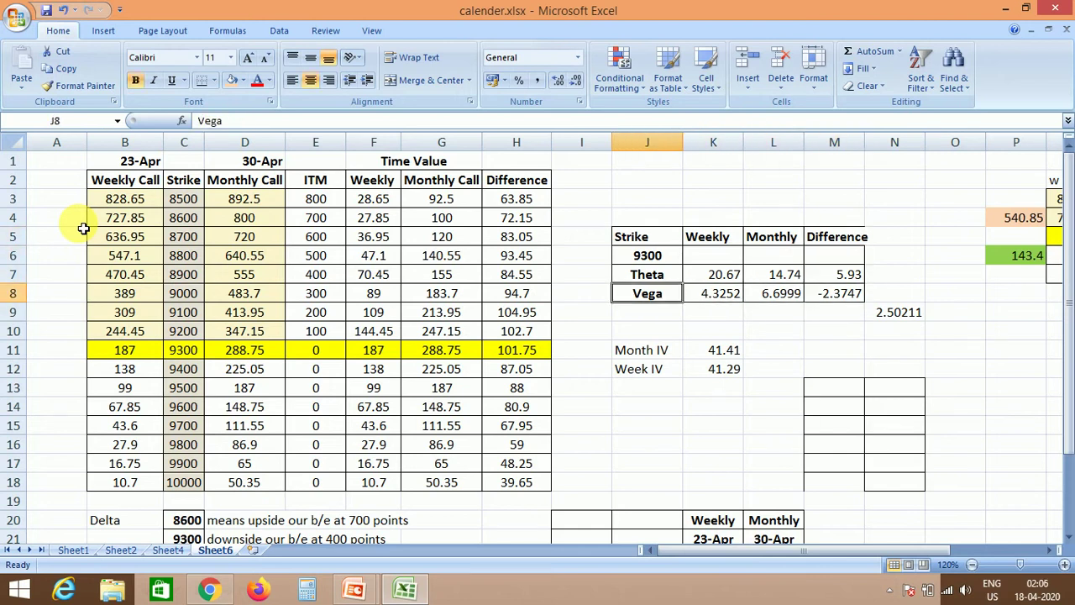
pyautogui.press('Right')
pyautogui.press('Right')
pyautogui.press('Right')
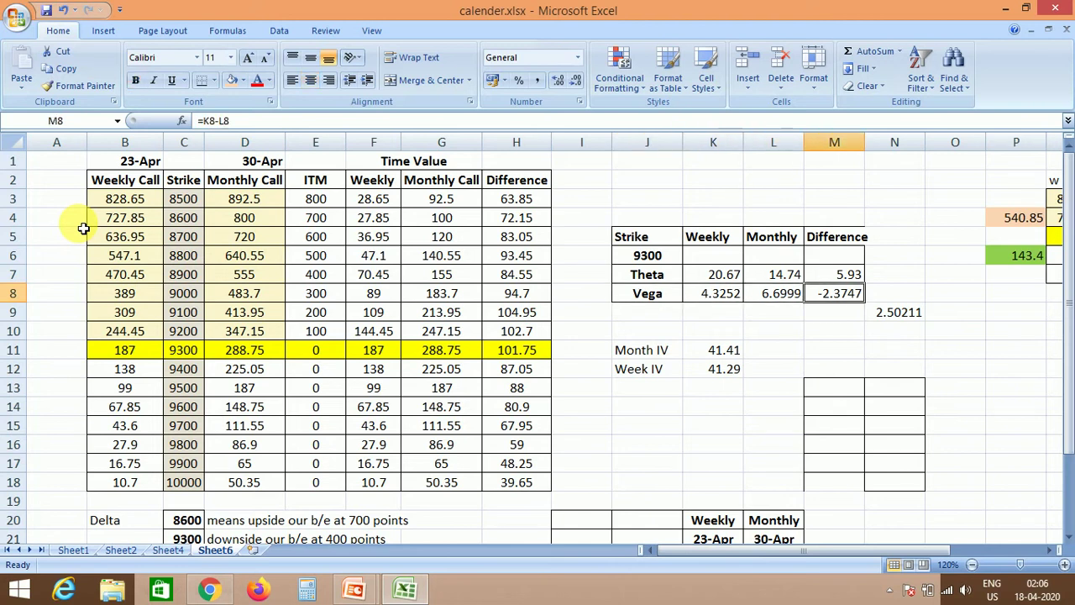
# Return from the Vega difference to the 9300 strike in C11 of the call premium table.
pyautogui.press('Left')
pyautogui.press('Right')
pyautogui.press('Right')
pyautogui.press('Left')
pyautogui.hotkey('ctrl', 'Left')
pyautogui.hotkey('ctrl', 'Left')
pyautogui.hotkey('ctrl', 'Left')
pyautogui.press('Left')
pyautogui.press('Right')
pyautogui.press('Right')
pyautogui.press('Down')
pyautogui.press('Down')
pyautogui.press('Down')
pyautogui.press('Left')
pyautogui.press('Right')
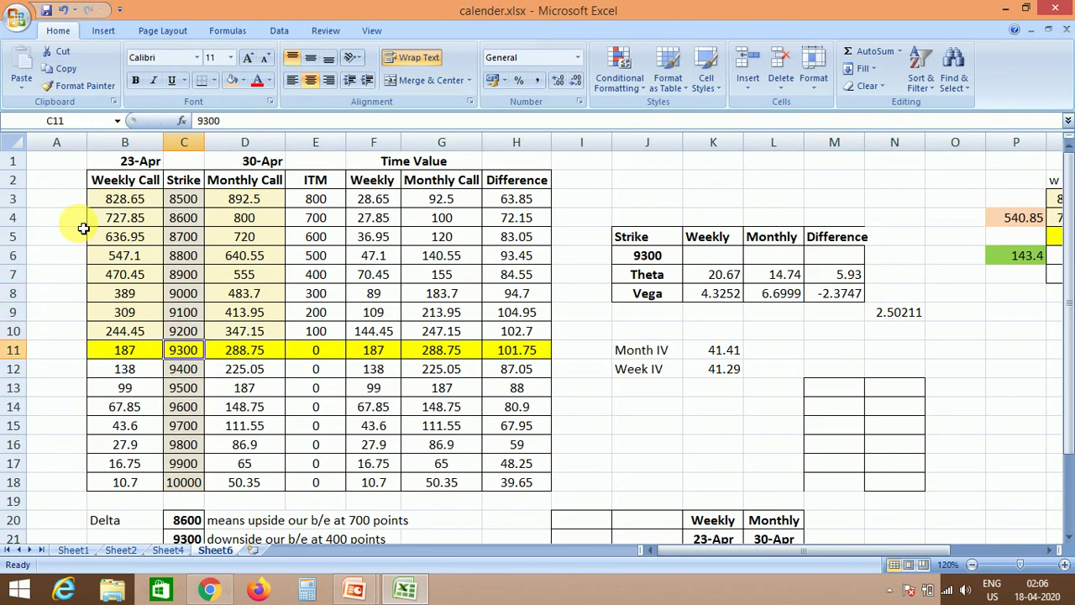
# Compare the 9300 strike's weekly call premium in B11 with its monthly call premium in D11.
pyautogui.press('Left')
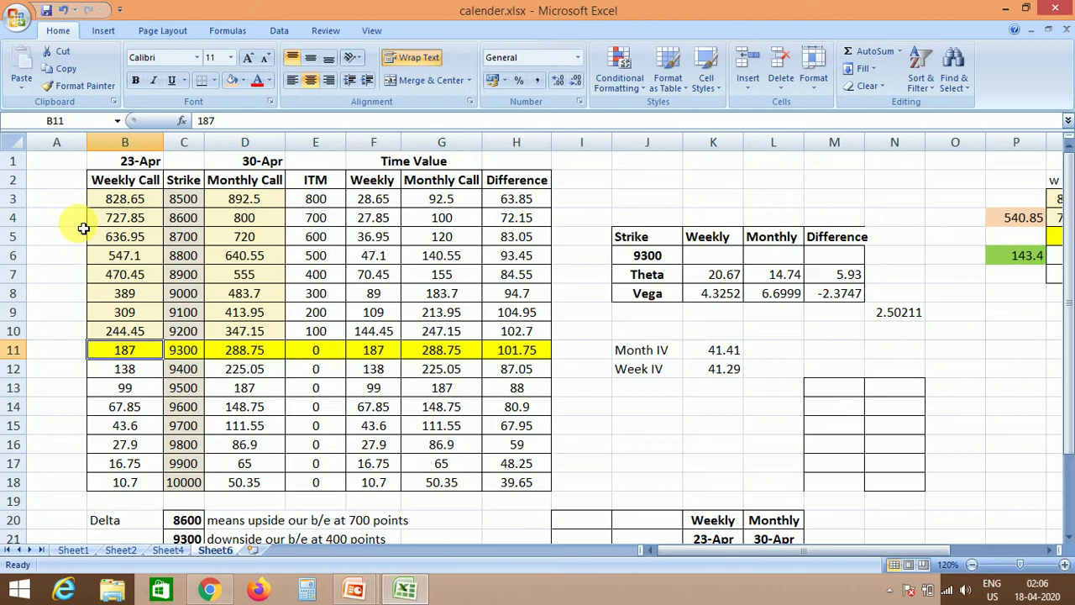
pyautogui.press('Right')
pyautogui.press('Left')
pyautogui.press('Right')
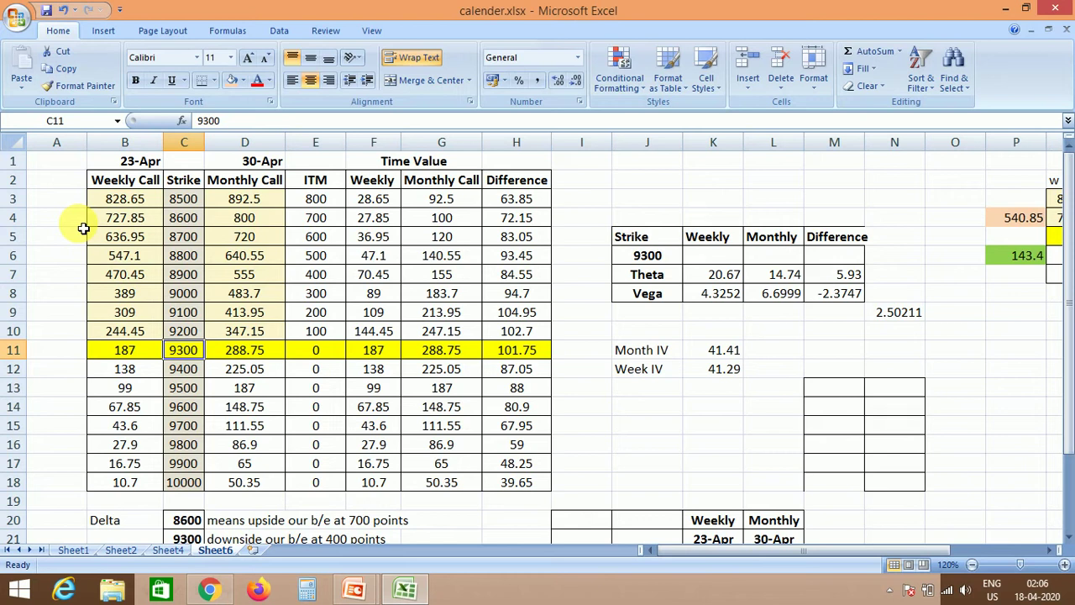
pyautogui.press('Left')
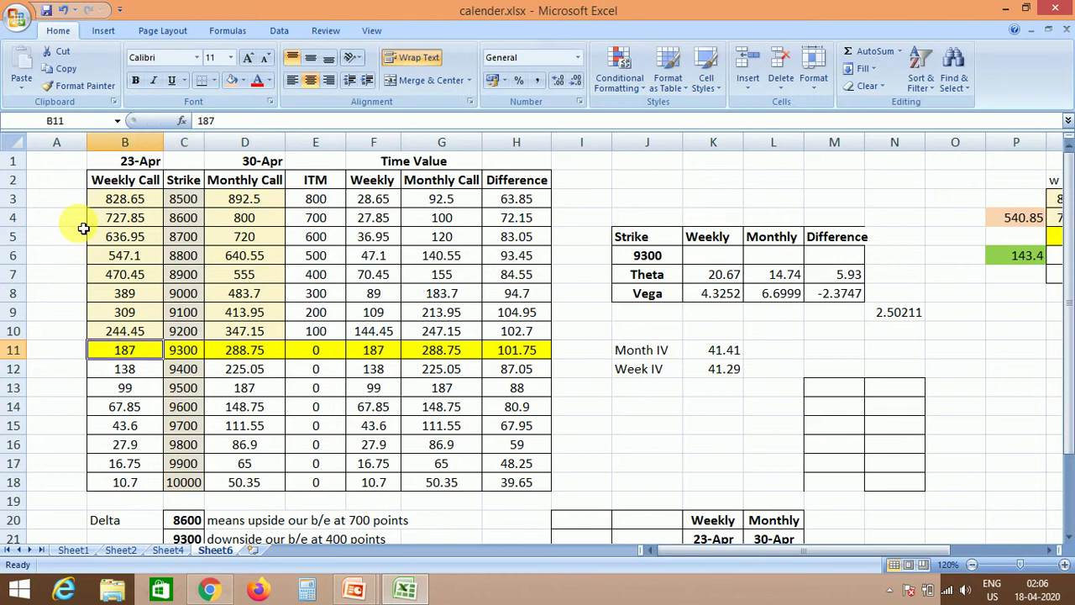
pyautogui.press('Right')
pyautogui.press('Right')
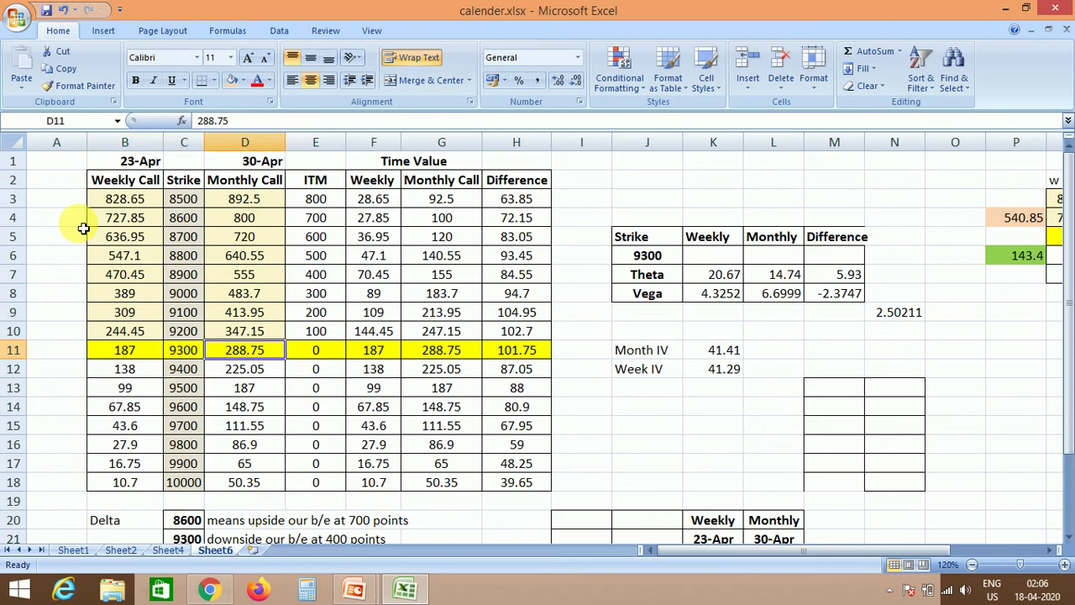
# Go to the days-to-expiry table below and check the weekly DTE for Friday 17-Apr in K22.
pyautogui.press('Right')
pyautogui.press('Right')
pyautogui.press('Right')
pyautogui.press('Right')
pyautogui.press('Right')
pyautogui.press('Right')
pyautogui.press('Right')
pyautogui.press('Right')
pyautogui.press('Right')
pyautogui.press('Right')
pyautogui.press('Down')
pyautogui.press('Down')
pyautogui.press('Down')
pyautogui.press('Down')
pyautogui.press('Down')
pyautogui.press('Down')
pyautogui.press('Down')
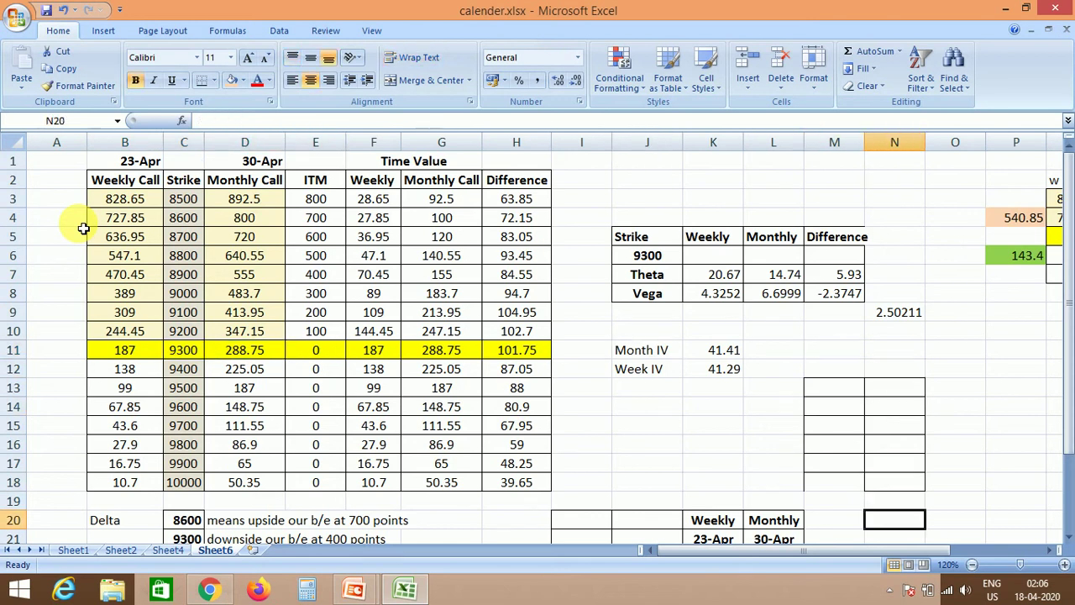
pyautogui.press('Down')
pyautogui.press('Down')
pyautogui.press('Down')
pyautogui.press('Down')
pyautogui.press('Down')
pyautogui.press('Down')
pyautogui.press('Down')
pyautogui.press('Down')
pyautogui.press('Down')
pyautogui.press('Down')
pyautogui.press('Down')
pyautogui.press('Left')
pyautogui.press('Up')
pyautogui.press('Up')
pyautogui.press('Up')
pyautogui.press('Left')
pyautogui.press('Up')
pyautogui.press('Left')
pyautogui.press('Up')
pyautogui.press('Up')
pyautogui.press('Up')
pyautogui.press('Left')
pyautogui.press('Left')
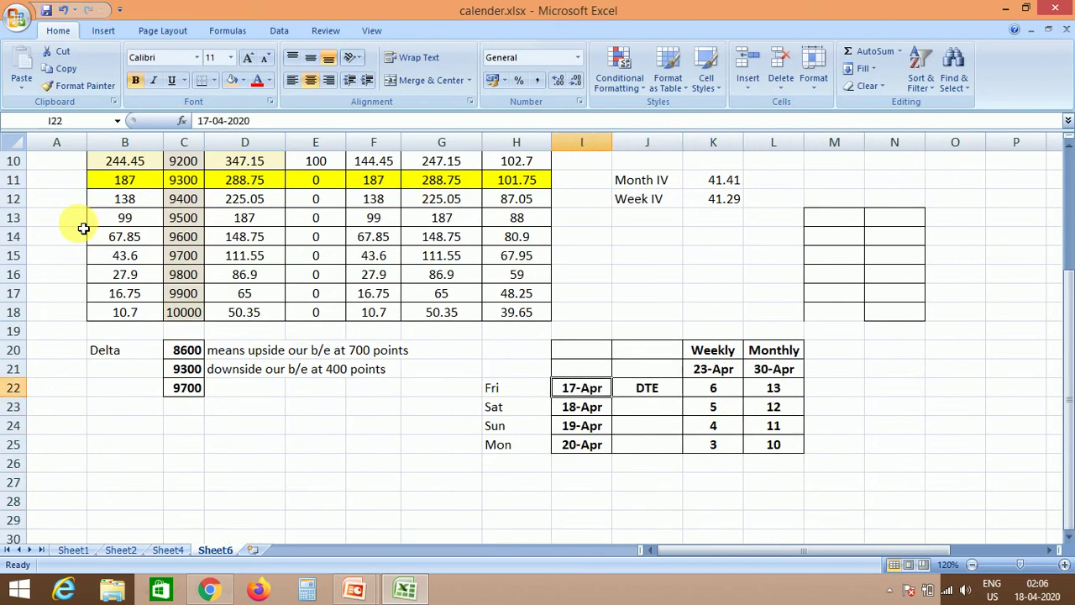
pyautogui.press('Right')
pyautogui.press('Right')
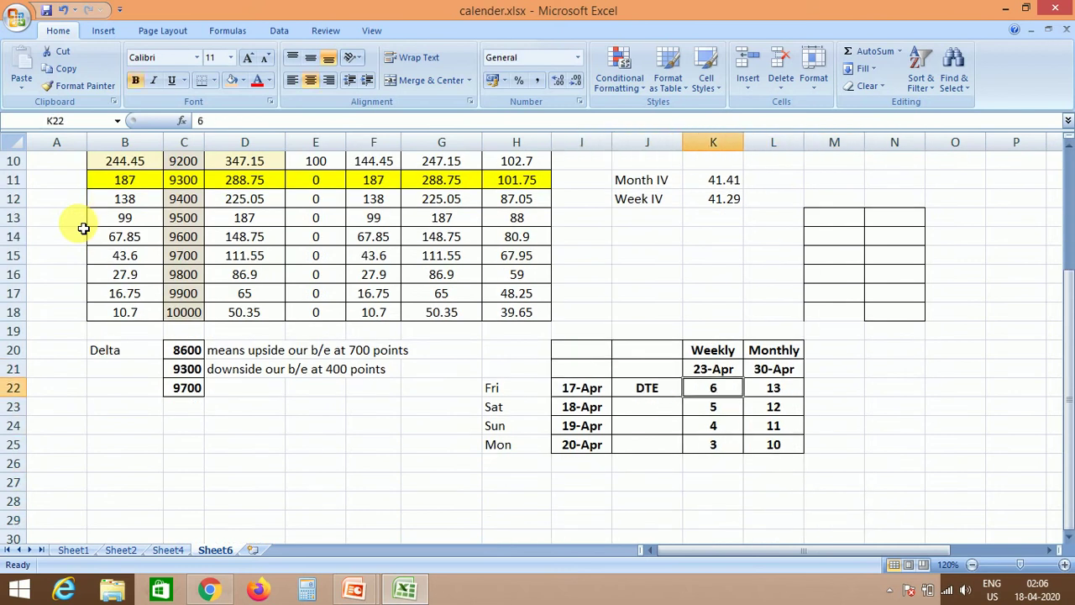
# Review the weekly and monthly DTE from Friday 17-Apr down to Monday 20-Apr, ending at L25.
pyautogui.press('Right')
pyautogui.press('Up')
pyautogui.press('Down')
pyautogui.press('Down')
pyautogui.press('Down')
pyautogui.press('Down')
pyautogui.press('Left')
pyautogui.press('Left')
pyautogui.press('Left')
pyautogui.press('Down')
pyautogui.press('Down')
pyautogui.press('Up')
pyautogui.press('Right')
pyautogui.press('Up')
pyautogui.press('Right')
pyautogui.press('Right')
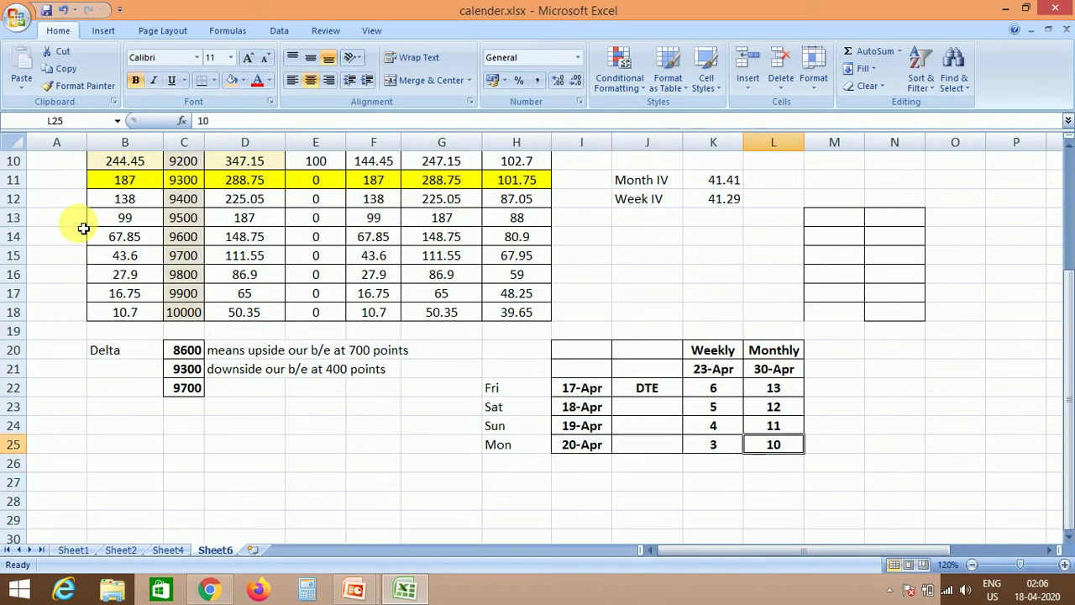
# Go back to the start of the sheet and trace down the premium table to the 9300 monthly call.
pyautogui.press('Left')
pyautogui.press('Left')
pyautogui.press('Left')
pyautogui.press('Home')
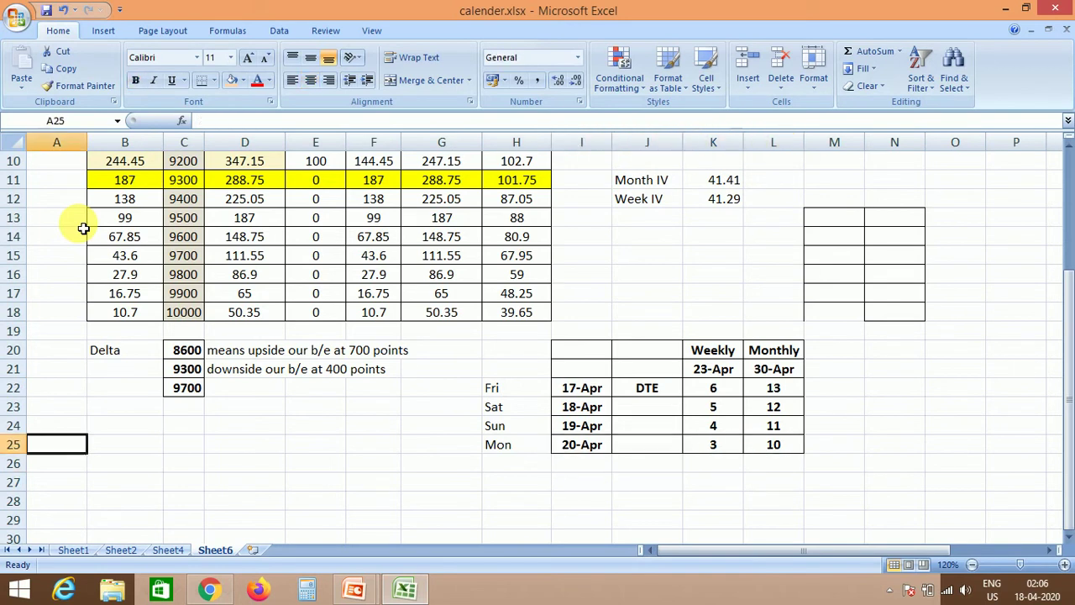
pyautogui.hotkey('ctrl', 'Home')
pyautogui.press('Down')
pyautogui.press('Right')
pyautogui.press('Down')
pyautogui.press('Down')
pyautogui.press('Down')
pyautogui.press('Right')
pyautogui.press('Down')
pyautogui.press('Down')
pyautogui.press('Down')
pyautogui.press('Down')
pyautogui.press('Right')
pyautogui.press('Down')
pyautogui.press('Down')
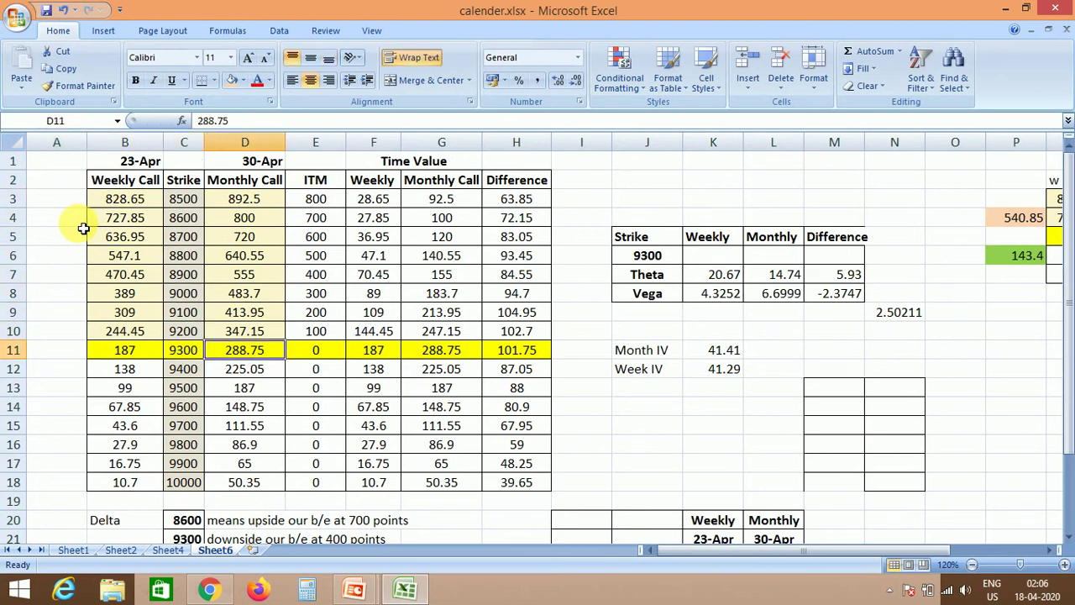
# Recheck the 9300 weekly call premium and return to the monthly premium in D11.
pyautogui.press('Left')
pyautogui.press('Left')
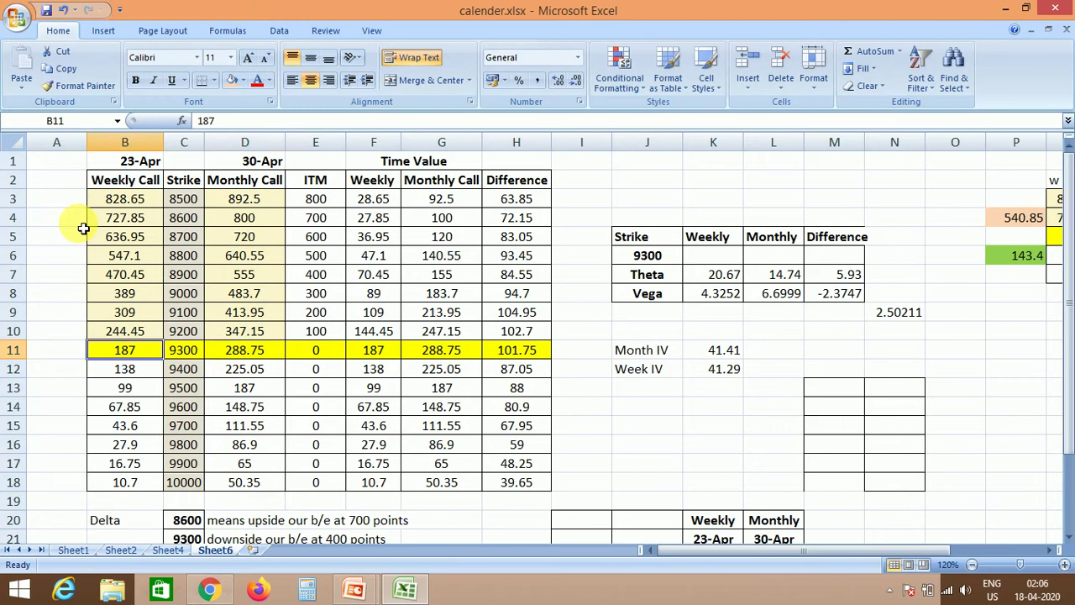
pyautogui.press('Right')
pyautogui.press('Right')
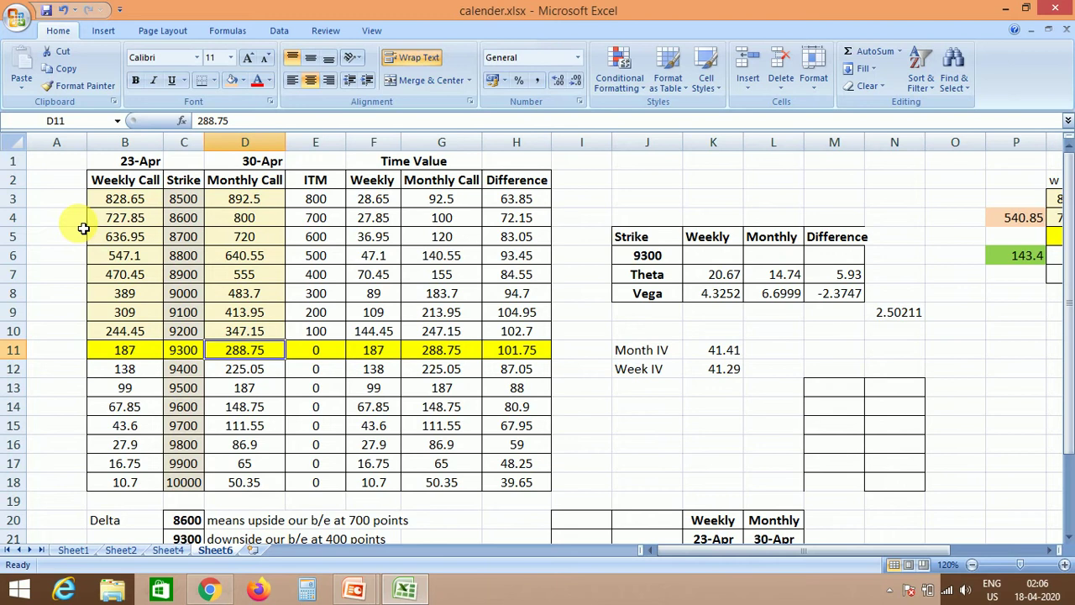
# Compare the 9300 and 9400 monthly call premiums and return to the 9300 weekly premium in B11.
pyautogui.press('Down')
pyautogui.press('Up')
pyautogui.press('Down')
pyautogui.press('Up')
pyautogui.press('Down')
pyautogui.press('Up')
pyautogui.press('Left')
pyautogui.press('Left')
pyautogui.press('Left')
pyautogui.press('Right')
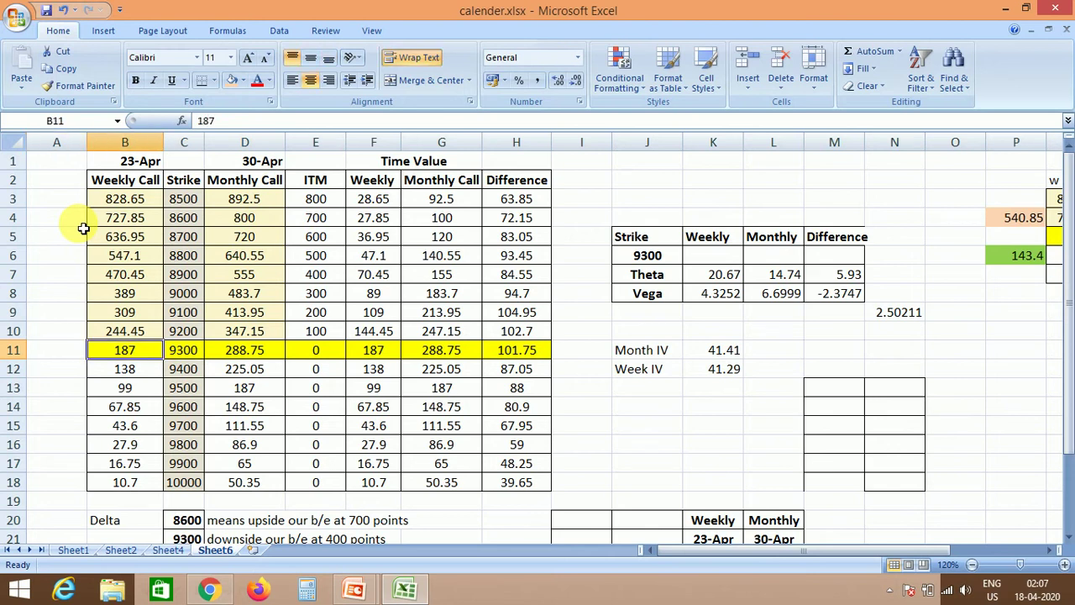
# Alternate between the 9300 strike's weekly and monthly call premiums to compare the two spread legs.
pyautogui.press('Right')
pyautogui.press('Right')
pyautogui.press('Left')
pyautogui.press('Left')
pyautogui.press('Right')
pyautogui.press('Right')
pyautogui.press('Left')
pyautogui.press('Left')
pyautogui.press('Left')
# Trace row 11 from the 9300 premiums across the time values and Month IV to cell M11.
pyautogui.press('Right')
pyautogui.press('Right')
pyautogui.press('Right')
pyautogui.press('Right')
pyautogui.press('Right')
pyautogui.press('Right')
pyautogui.press('Right')
pyautogui.press('Right')
pyautogui.press('Right')
pyautogui.press('Right')
pyautogui.press('Right')
pyautogui.press('Right')
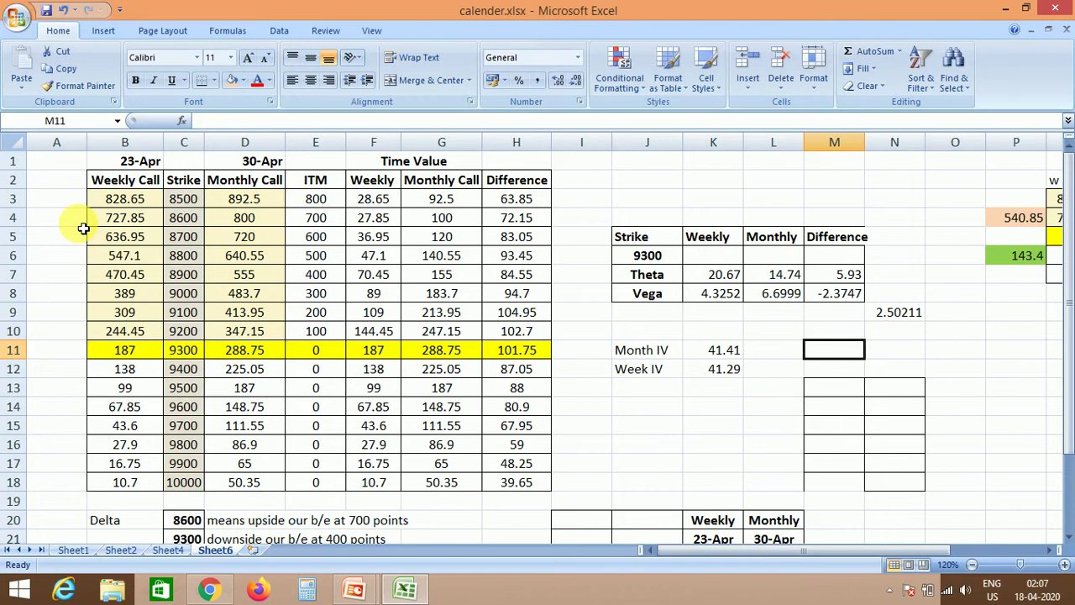
# Scan the strike column from 9300 down past 10000 to the rows beneath the break-even notes.
pyautogui.press('Left')
pyautogui.press('Left')
pyautogui.press('Left')
pyautogui.press('Left')
pyautogui.press('Left')
pyautogui.press('Left')
pyautogui.press('Left')
pyautogui.press('Left')
pyautogui.press('Left')
pyautogui.press('Left')
pyautogui.press('Left')
pyautogui.press('Left')
pyautogui.press('Right')
pyautogui.press('Right')
pyautogui.press('Down')
pyautogui.press('Down')
pyautogui.press('Down')
pyautogui.press('Down')
pyautogui.press('Down')
pyautogui.press('Down')
pyautogui.press('Down')
pyautogui.press('Down')
pyautogui.press('Down')
pyautogui.press('Down')
pyautogui.press('Down')
pyautogui.press('Down')
pyautogui.press('Down')
pyautogui.press('Down')
# Scan the strike column back up from the break-even notes to the top of the premium table.
pyautogui.press('Up')
pyautogui.press('Up')
pyautogui.press('Up')
pyautogui.press('Up')
pyautogui.press('Up')
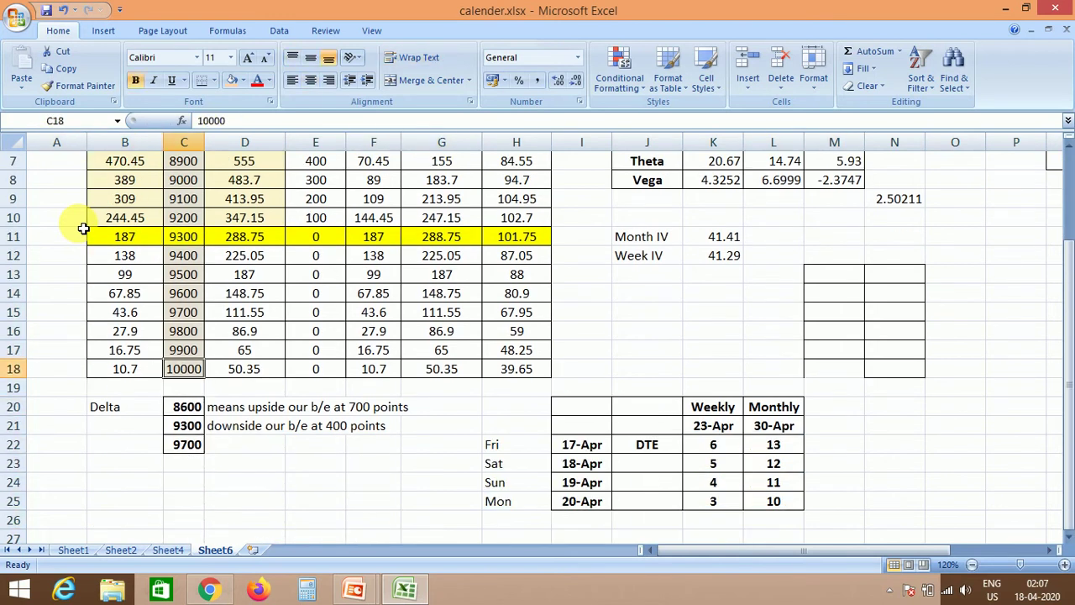
pyautogui.press('Up')
pyautogui.press('Up')
pyautogui.press('Up')
pyautogui.press('Up')
pyautogui.press('Up')
pyautogui.press('Up')
pyautogui.press('Up')
pyautogui.press('Up')
pyautogui.press('Up')
pyautogui.press('Up')
pyautogui.press('Up')
pyautogui.press('Up')
pyautogui.press('Up')
pyautogui.press('Up')
pyautogui.press('Up')
pyautogui.press('Up')
pyautogui.press('Up')
pyautogui.press('Up')
# Trace across row 8 from the 9000 strike to the Vega label in the Greeks table.
pyautogui.press('Down')
pyautogui.press('Down')
pyautogui.press('Down')
pyautogui.press('Down')
pyautogui.press('Down')
pyautogui.press('Down')
pyautogui.press('Right')
pyautogui.press('Right')
pyautogui.press('Right')
pyautogui.press('Right')
pyautogui.press('Right')
pyautogui.press('Right')
pyautogui.press('Right')
pyautogui.press('Right')
pyautogui.press('Left')
pyautogui.press('Left')
pyautogui.press('Right')
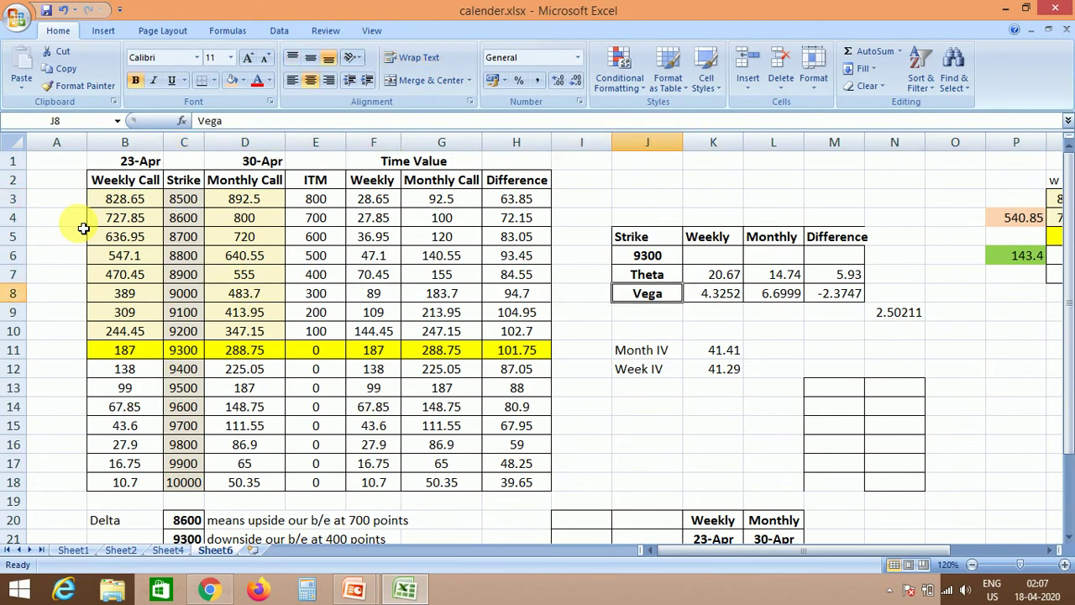
# Check the Month IV value and return to the weekly Vega in K8.
pyautogui.press('Right')
pyautogui.press('Right')
pyautogui.press('Down')
pyautogui.press('Down')
pyautogui.press('Down')
pyautogui.press('Left')
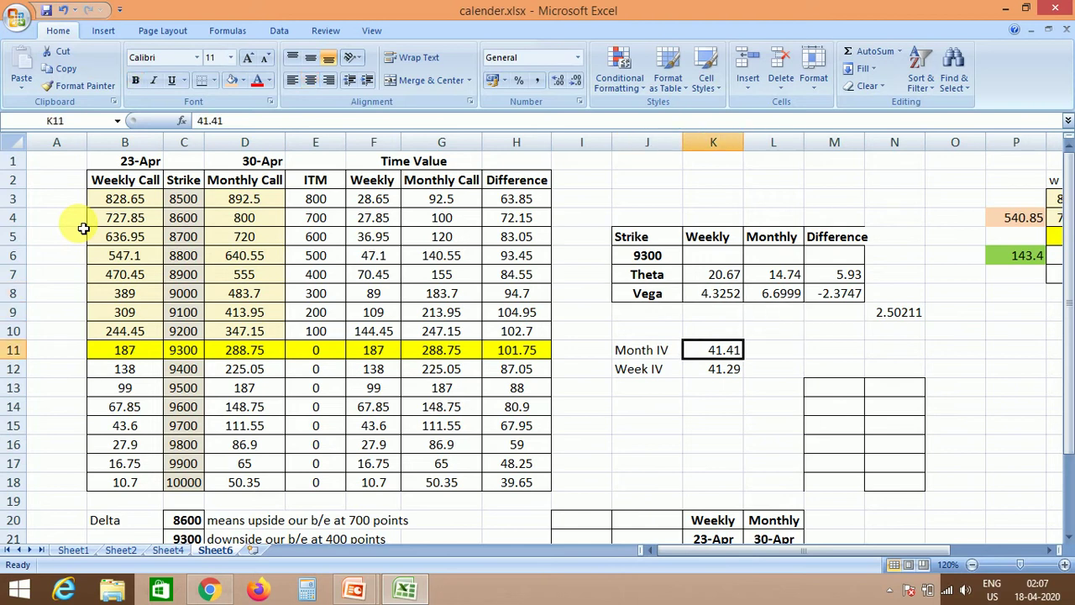
pyautogui.press('Up')
pyautogui.press('Up')
pyautogui.press('Up')
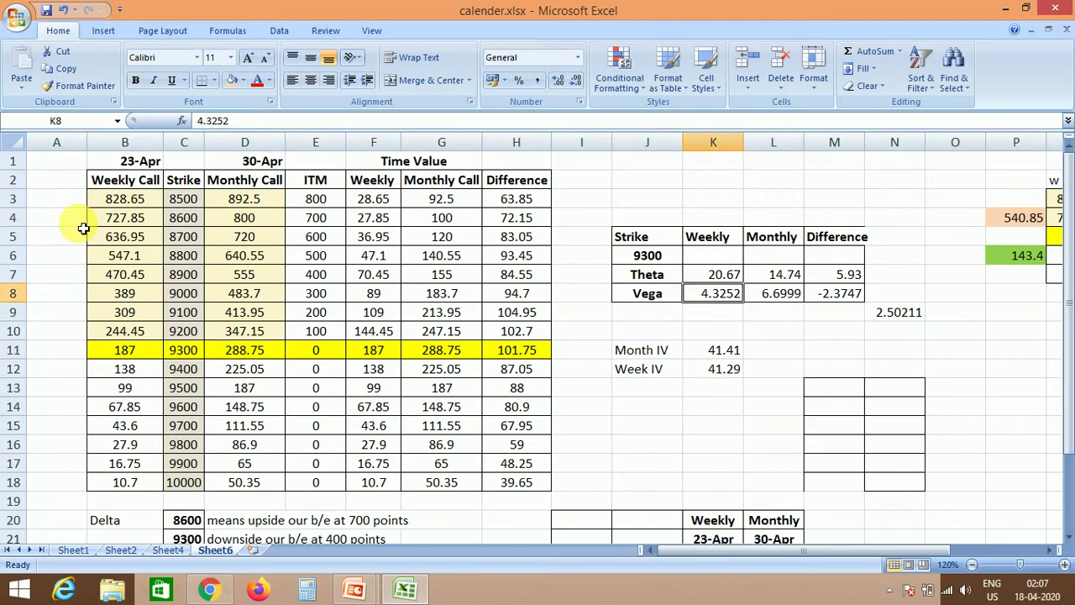
# Compare the weekly and monthly Vega, and check the Theta and Vega differences in column M.
pyautogui.press('Left')
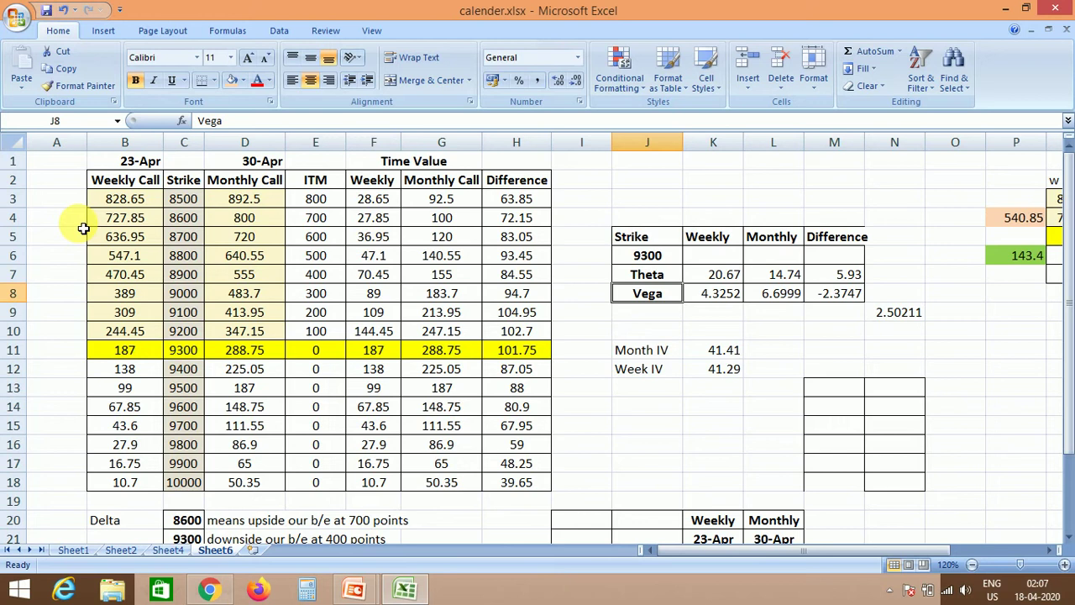
pyautogui.press('Right')
pyautogui.press('Right')
pyautogui.press('Right')
pyautogui.press('Left')
pyautogui.press('Left')
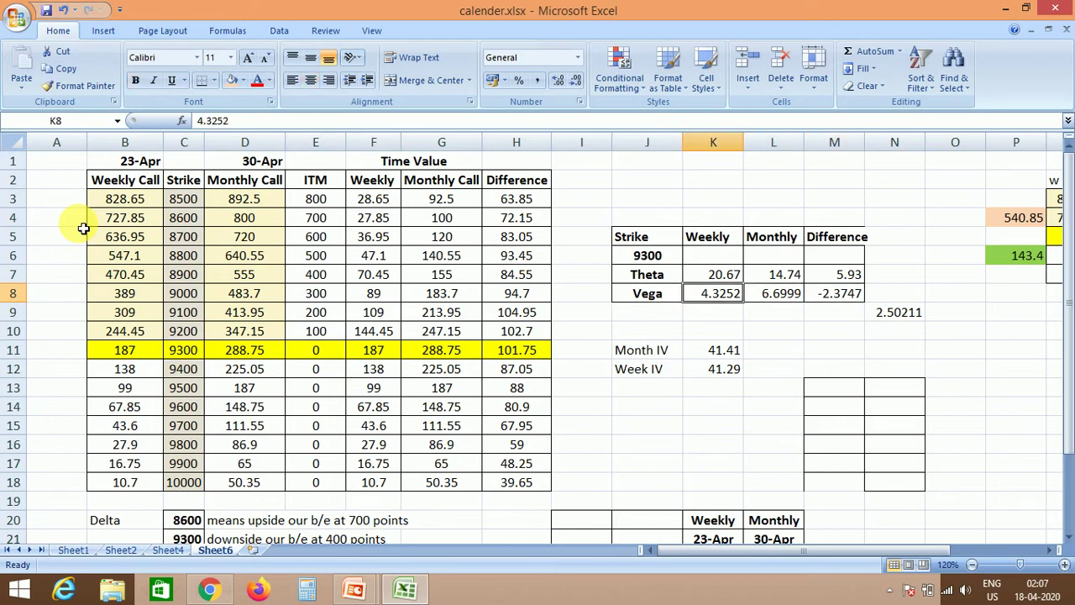
pyautogui.press('Right')
pyautogui.press('Right')
pyautogui.press('Up')
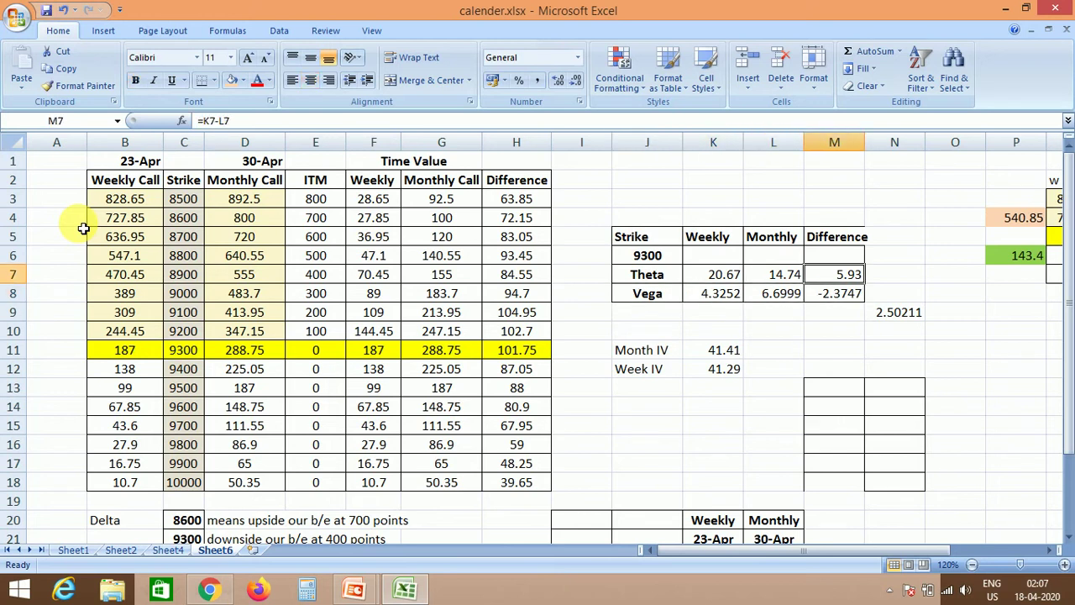
pyautogui.press('Down')
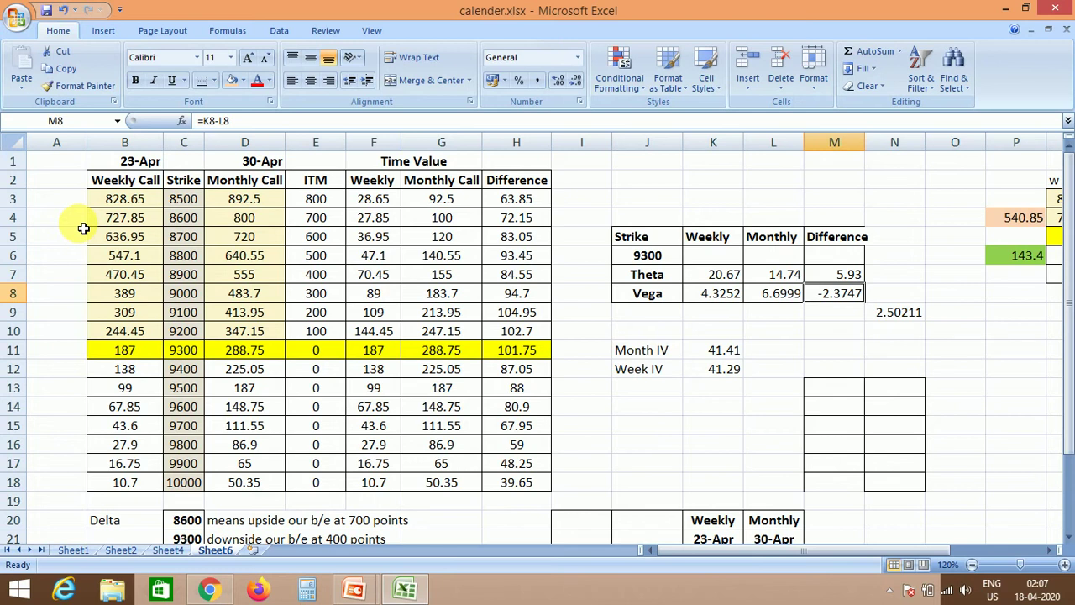
# Enter 100 in cell M10 as a sample value below the Vega difference.
pyautogui.press('Down')
pyautogui.press('Down')
pyautogui.write('100')
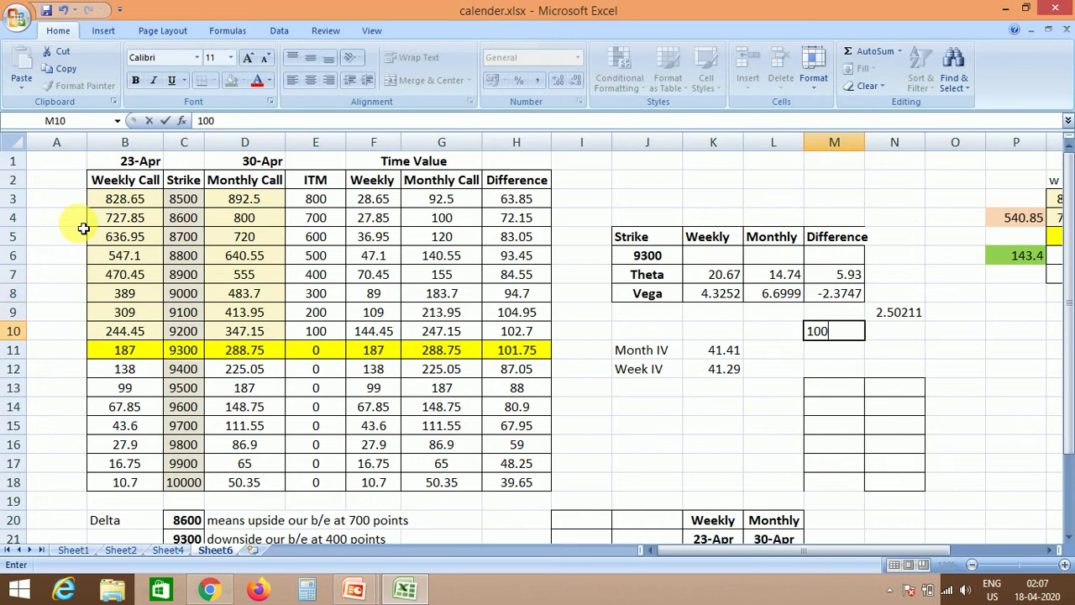
pyautogui.press('Return')
pyautogui.press('Up')
pyautogui.press('Up')
pyautogui.press('Up')
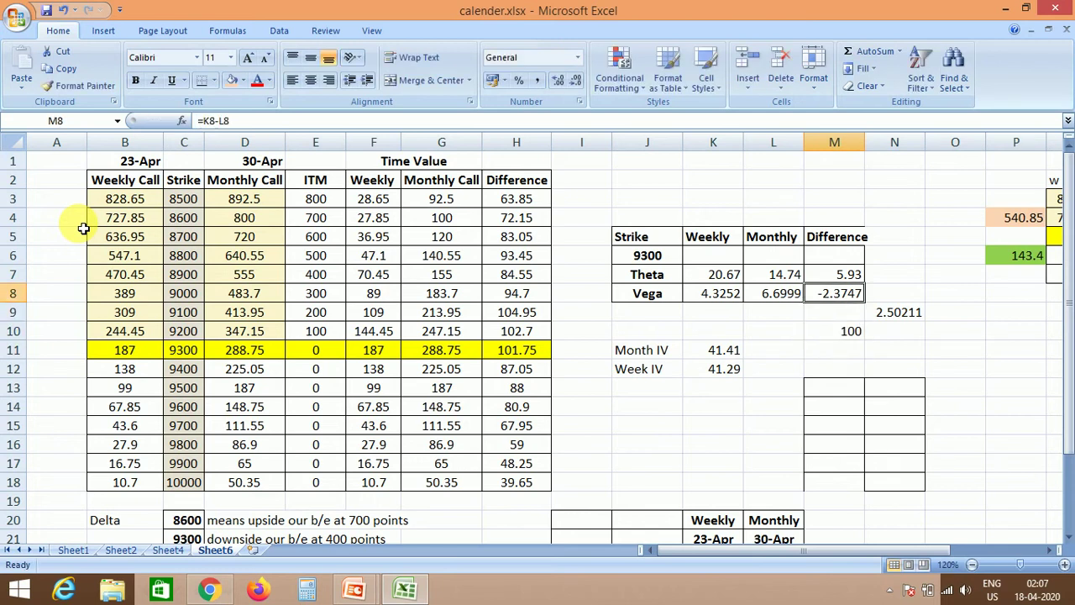
# Review the sample value in M10 against the weekly, monthly and difference figures for Vega.
pyautogui.press('Down')
pyautogui.press('Down')
pyautogui.press('Down')
pyautogui.press('Up')
pyautogui.press('Up')
pyautogui.press('Up')
pyautogui.press('Left')
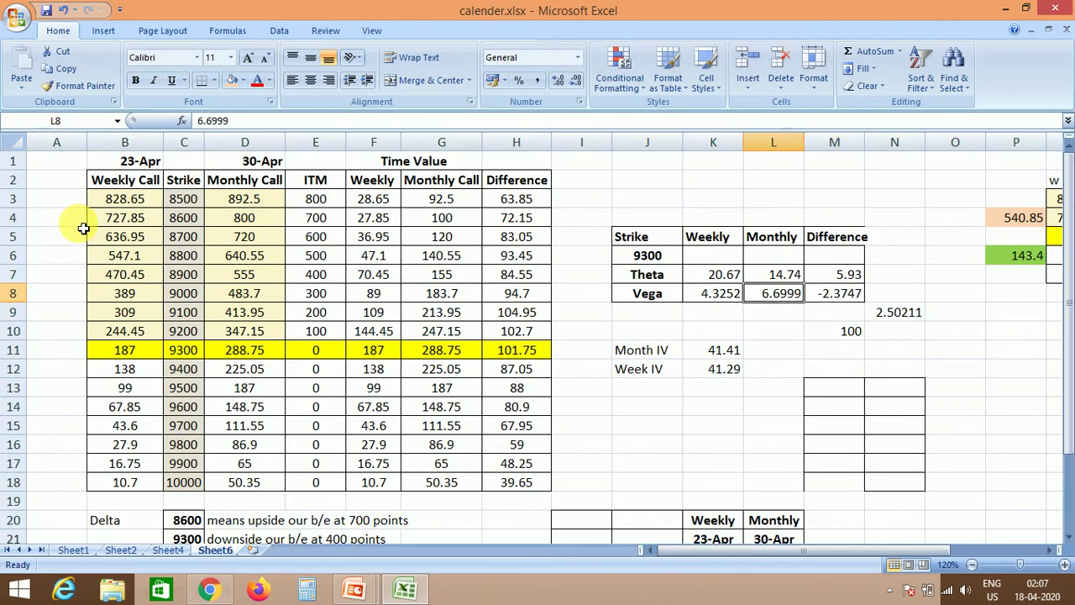
pyautogui.press('Left')
pyautogui.press('Left')
pyautogui.press('Right')
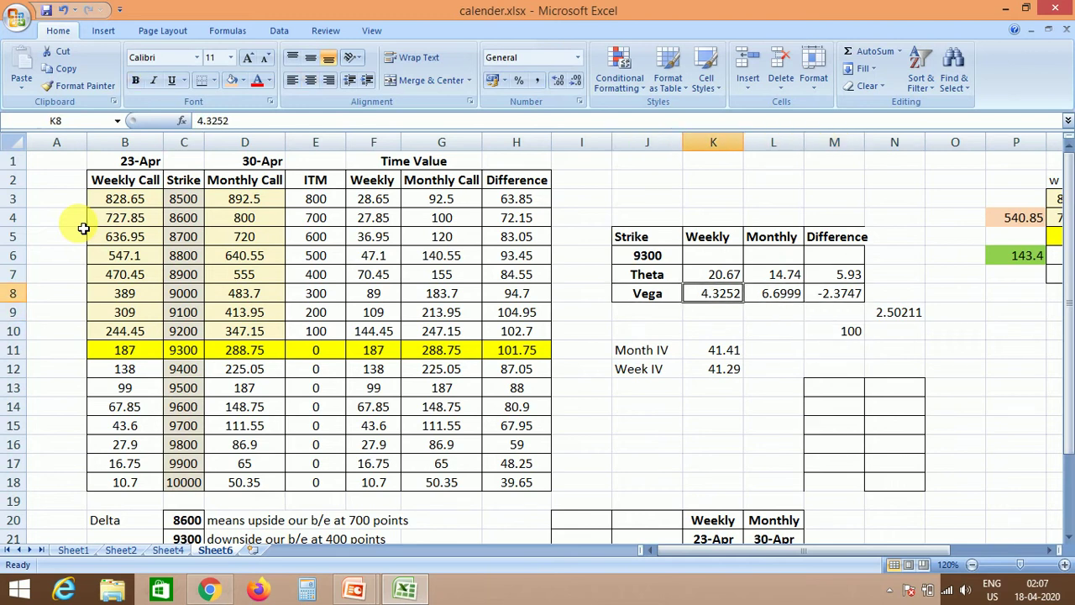
pyautogui.press('Right')
pyautogui.press('Right')
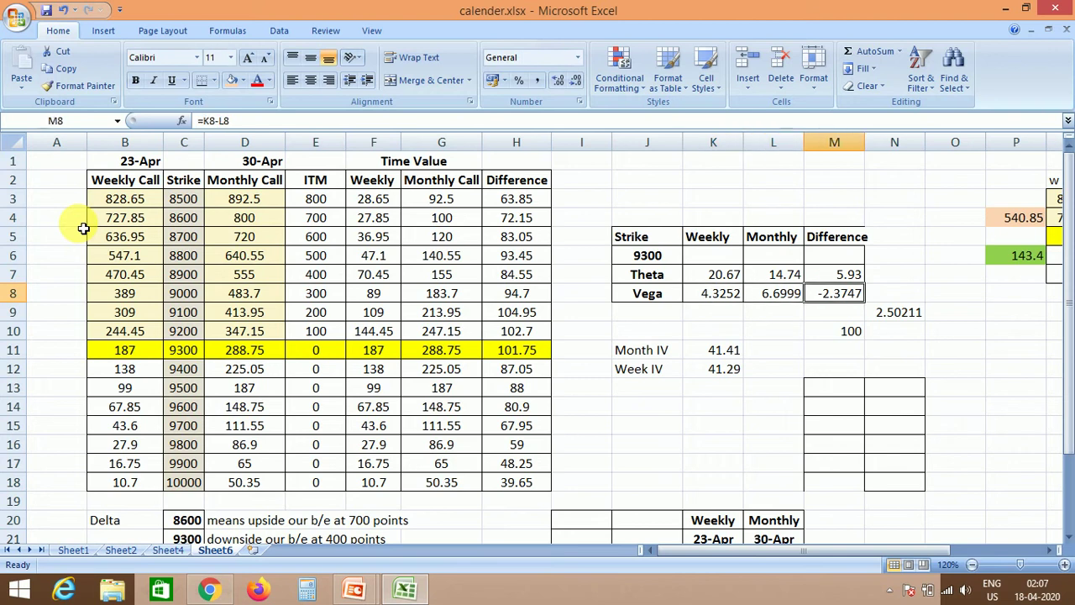
# Enter 2.5 in cell M11, directly under the sample value of 100.
pyautogui.press('Down')
pyautogui.press('Down')
pyautogui.press('Down')
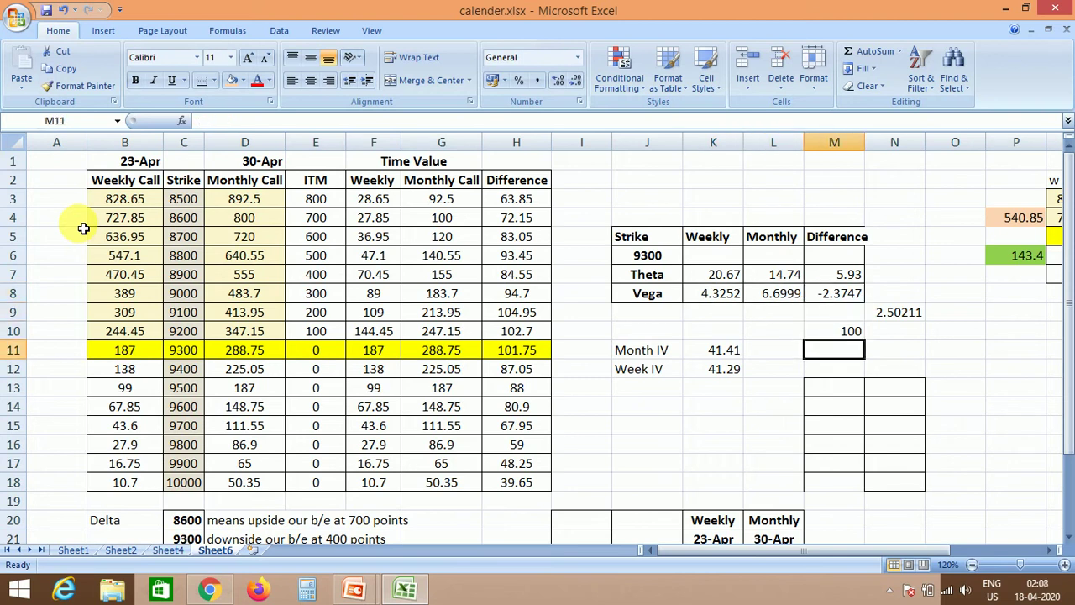
pyautogui.write('2.5')
pyautogui.press('Return')
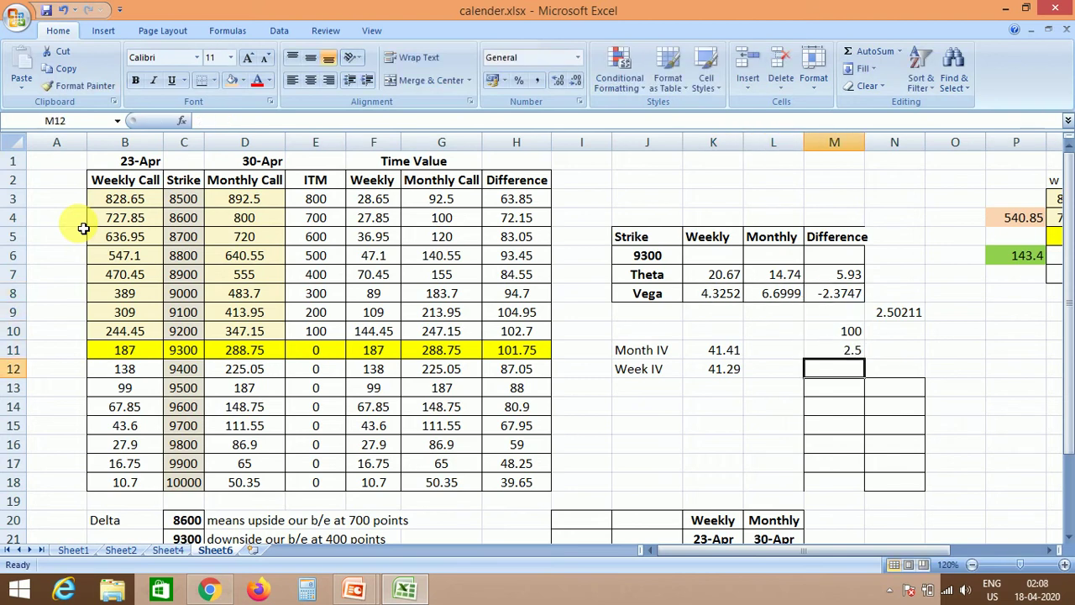
# Calculate the sample value less the Vega effect in M12 with the formula =M10-M11.
pyautogui.write('=')
pyautogui.press('Up')
pyautogui.press('Up')
pyautogui.write('-')
pyautogui.press('Up')
pyautogui.hotkey('ctrl', 'Return')
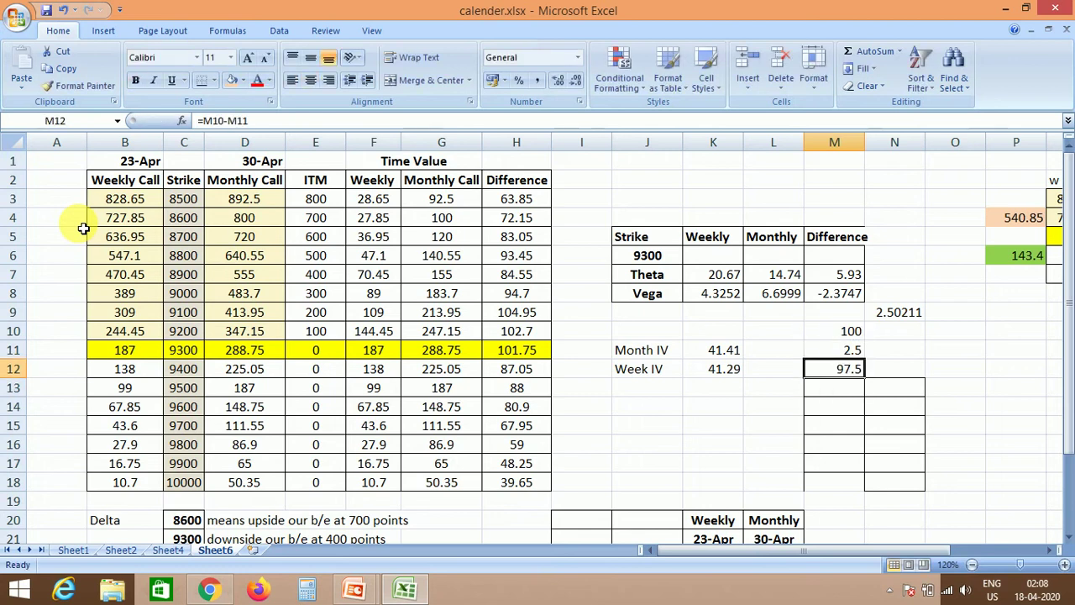
# Recheck the sample Vega calculation and trace row 12 back to the 9400 strike's premiums.
pyautogui.press('Up')
pyautogui.press('Up')
pyautogui.press('Down')
pyautogui.press('Down')
pyautogui.press('Left')
pyautogui.press('Left')
pyautogui.press('Left')
pyautogui.press('Left')
pyautogui.press('Left')
pyautogui.press('Left')
pyautogui.press('Left')
pyautogui.press('Left')
pyautogui.press('Left')
pyautogui.press('Left')
pyautogui.press('Left')
pyautogui.press('Left')
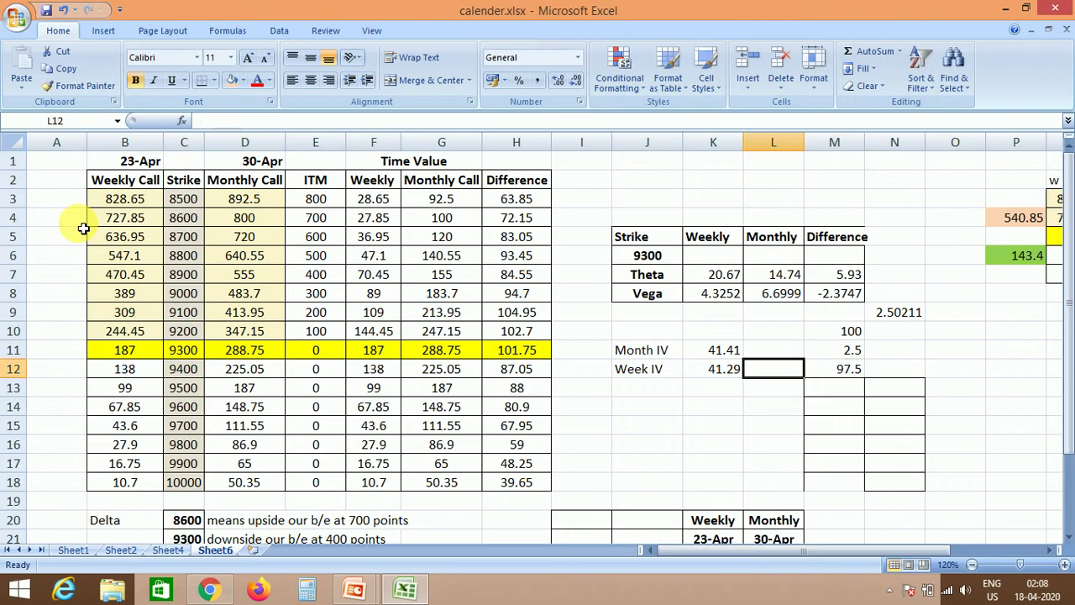
# Scan down the monthly call premiums in column D from the 9400 strike.
pyautogui.press('Right')
pyautogui.press('Right')
pyautogui.press('Right')
pyautogui.press('Down')
pyautogui.press('Down')
pyautogui.press('Down')
pyautogui.press('Down')
pyautogui.press('Down')
pyautogui.press('Down')
pyautogui.press('Down')
pyautogui.press('Down')
pyautogui.press('Down')
pyautogui.press('Down')
pyautogui.press('Down')
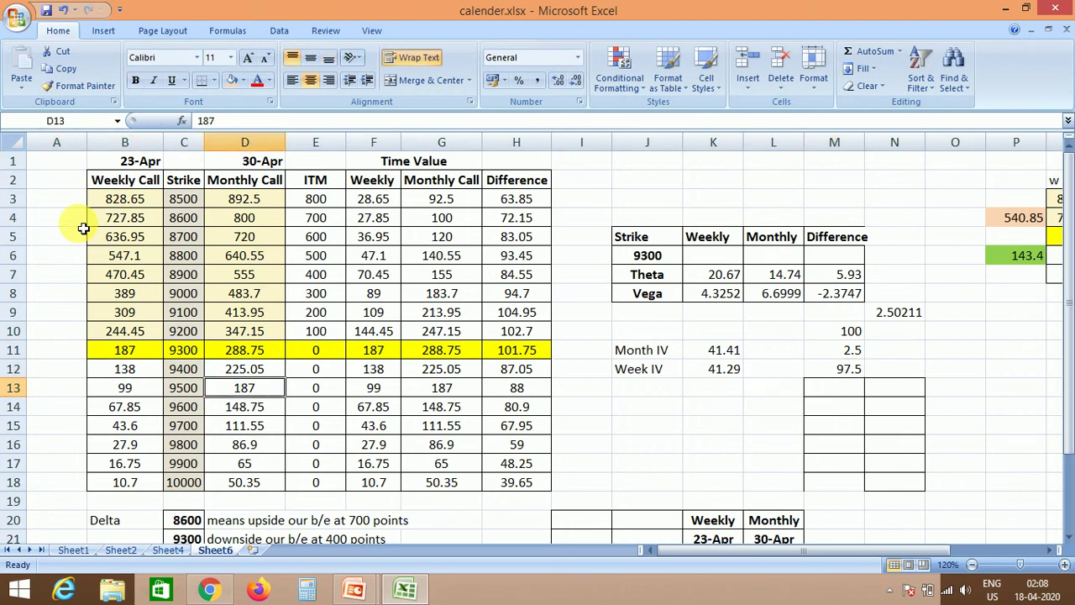
# Trace the monthly call premiums in column D from the 9500 strike up to the table's heading.
pyautogui.press('Up')
pyautogui.press('Up')
pyautogui.press('Up')
pyautogui.press('Up')
pyautogui.press('Up')
pyautogui.press('Up')
pyautogui.press('Up')
pyautogui.press('Up')
pyautogui.press('Up')
pyautogui.press('Up')
pyautogui.press('Up')
pyautogui.press('Up')
pyautogui.press('Up')
pyautogui.press('Up')
pyautogui.press('Up')
pyautogui.press('Up')
pyautogui.press('Up')
pyautogui.press('Up')
pyautogui.press('Up')
pyautogui.press('Up')
pyautogui.press('Up')
pyautogui.press('Up')
# Go over to the 9300 Greeks table and compare the weekly, monthly and difference Vega values in row 8.
pyautogui.press('Down')
pyautogui.press('Down')
pyautogui.press('Right')
pyautogui.press('Right')
pyautogui.press('Right')
pyautogui.press('Right')
pyautogui.press('Down')
pyautogui.press('Down')
pyautogui.press('Right')
pyautogui.press('Down')
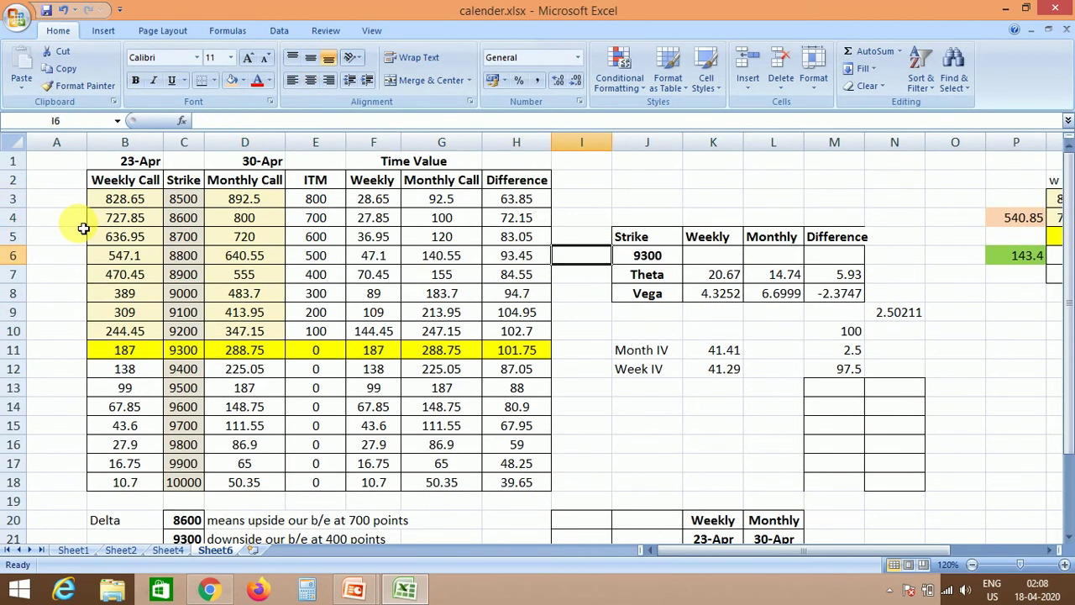
pyautogui.press('Right')
pyautogui.press('Down')
pyautogui.press('Right')
pyautogui.press('Down')
pyautogui.press('Right')
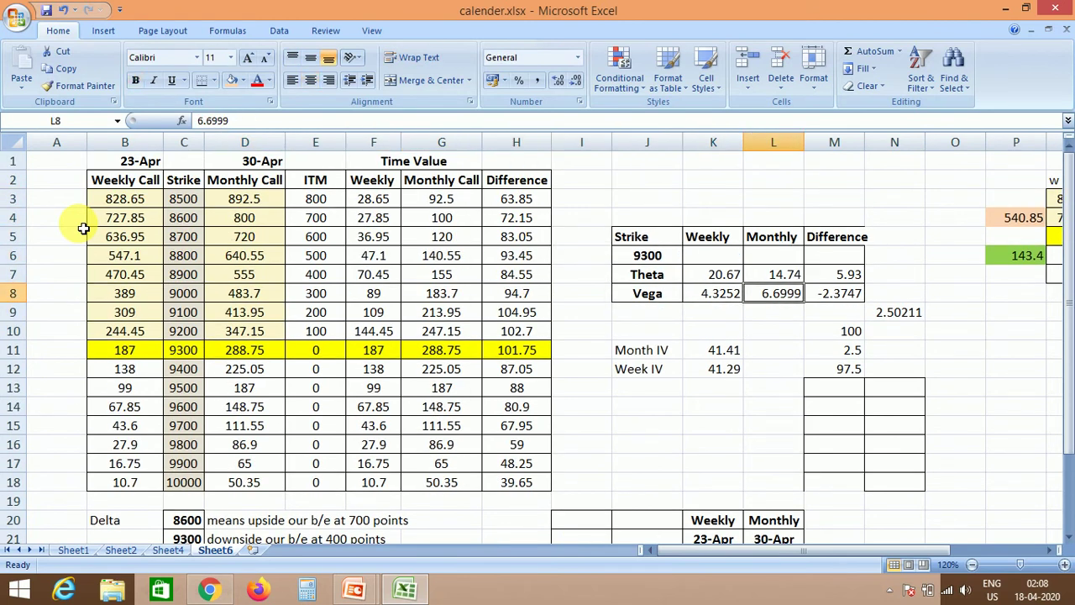
pyautogui.press('Right')
pyautogui.press('Right')
# Trace row 8 back from the Vega values to the 9000 strike in the premium table.
pyautogui.press('Left')
pyautogui.press('Left')
pyautogui.press('Left')
pyautogui.press('Left')
pyautogui.press('Left')
pyautogui.press('Left')
pyautogui.press('Left')
pyautogui.press('Left')
pyautogui.press('Left')
pyautogui.press('Left')
pyautogui.press('Left')
pyautogui.press('Left')
pyautogui.press('Left')
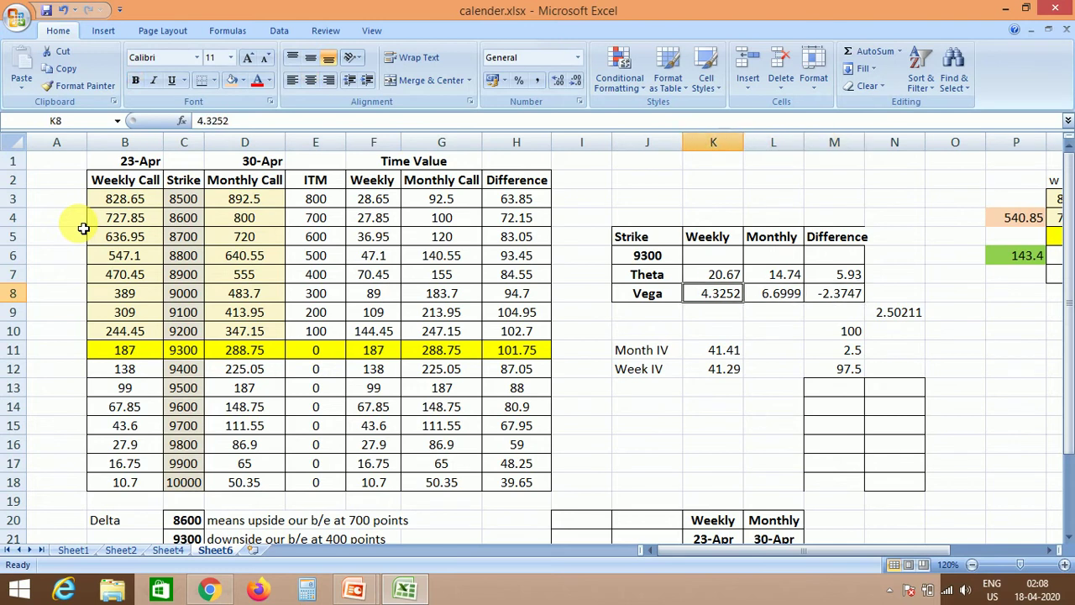
# Switch to the PowerPoint slide show and bring up the Adjustment slide.
pyautogui.hotkey('alt', 'Tab')
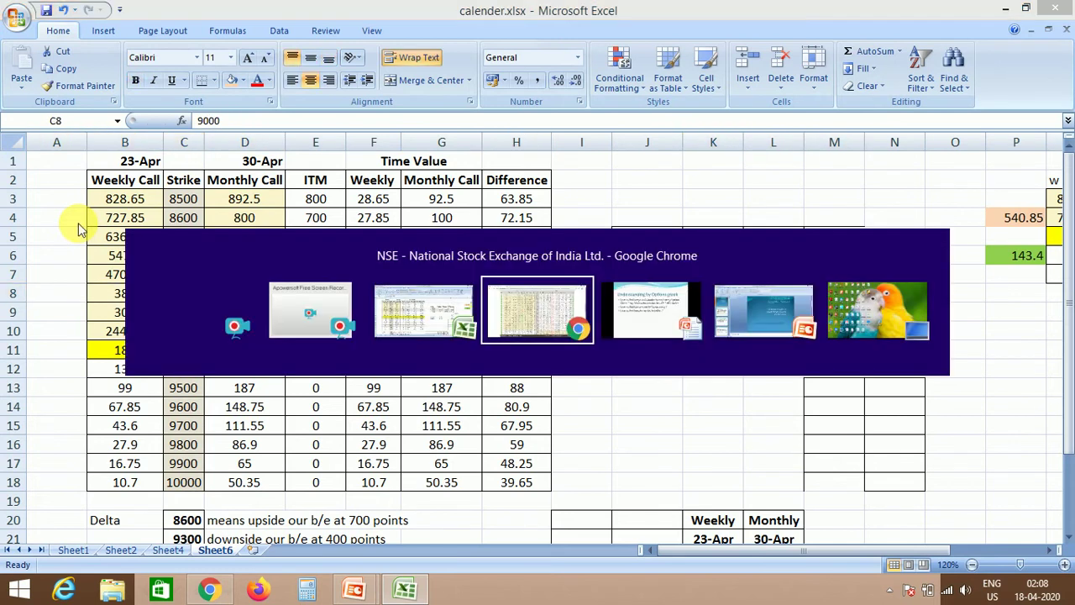
pyautogui.press('Right')
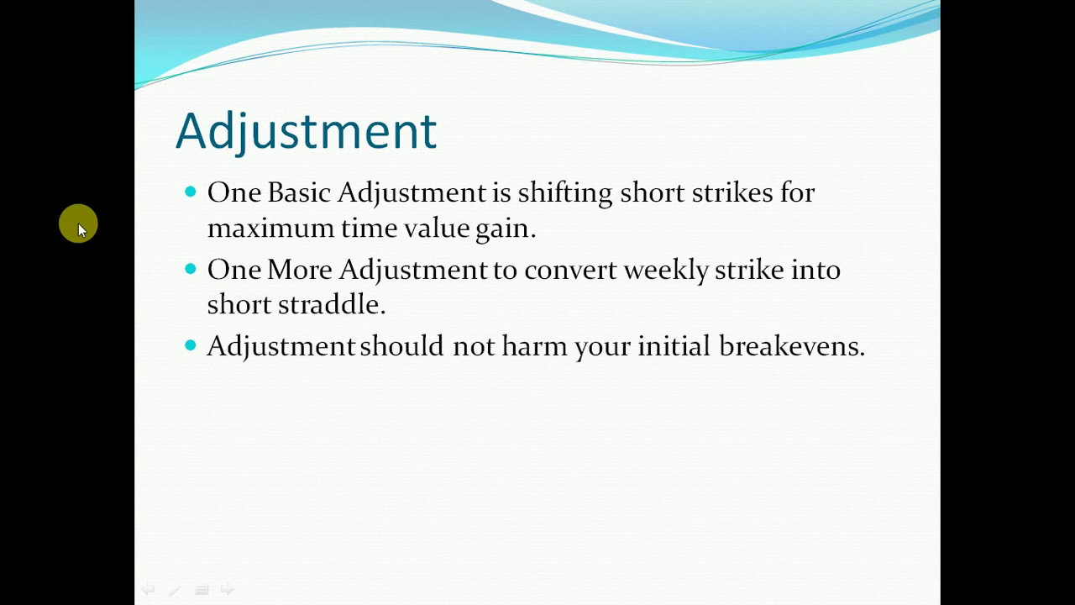
# Return to the Excel workbook and examine the strikes around 9300 together with the 9300 weekly call premium.
pyautogui.hotkey('alt', 'Tab')
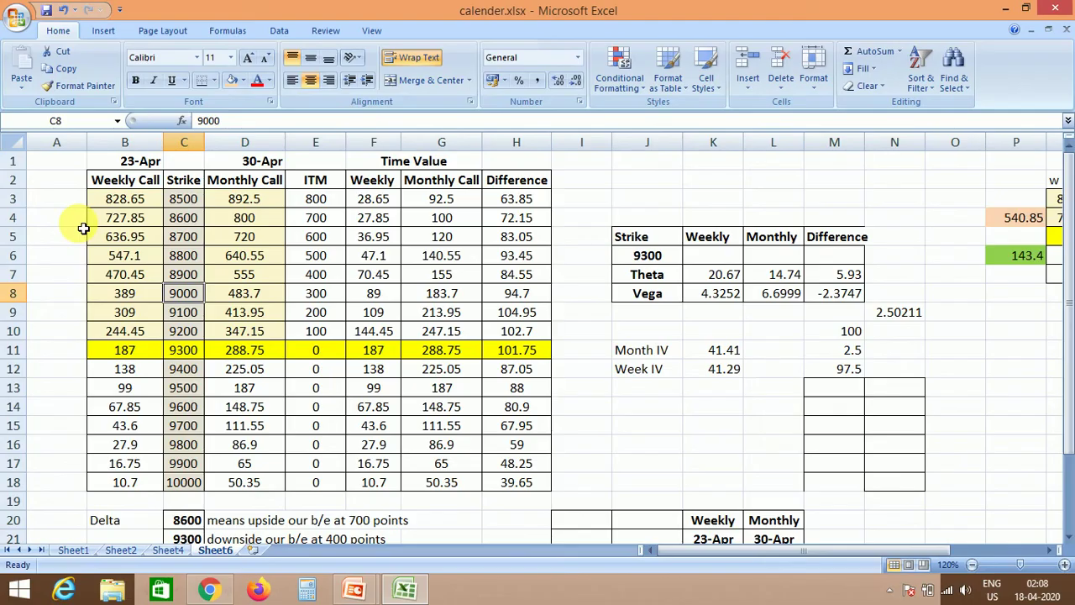
pyautogui.press('Down')
pyautogui.press('Down')
pyautogui.press('Down')
pyautogui.press('Left')
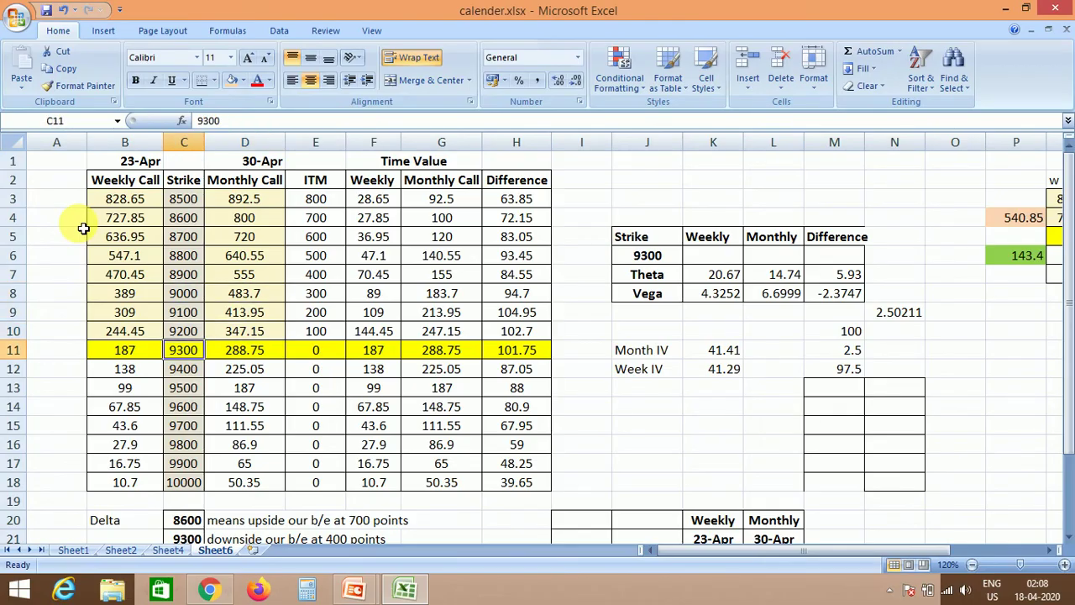
pyautogui.press('Up')
pyautogui.press('Up')
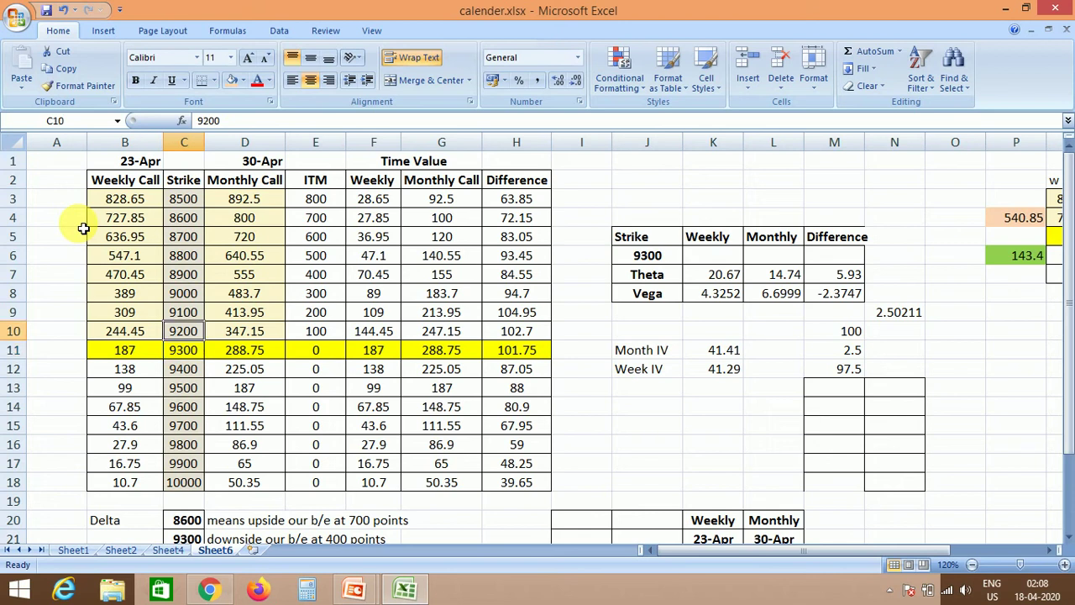
pyautogui.press('Down')
pyautogui.press('Down')
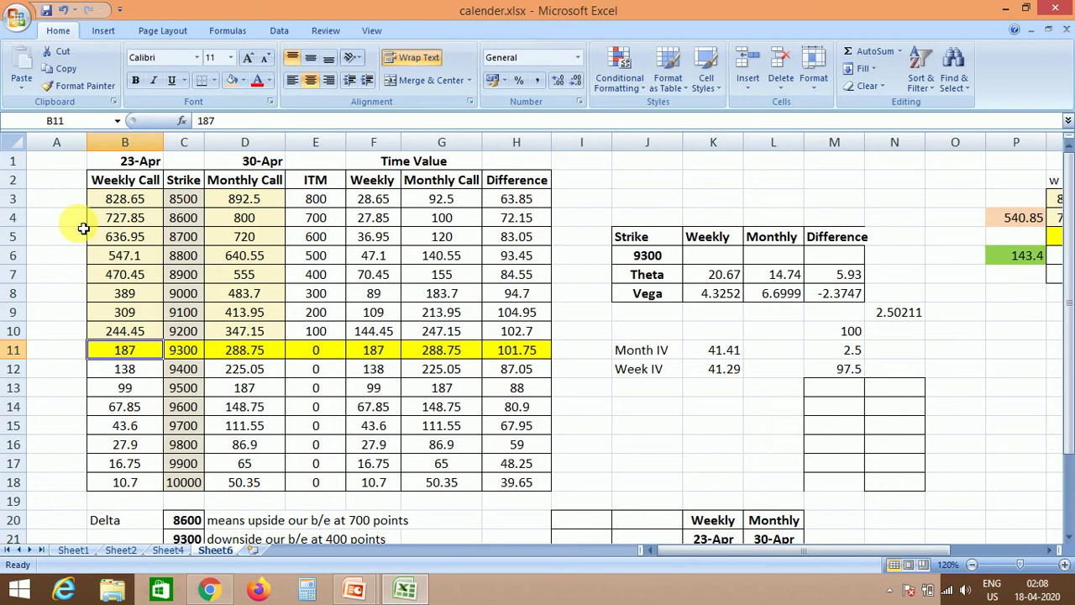
# Trace the strikes in column C from 9300 up to 8800 and back down to 9300.
pyautogui.press('alt')
pyautogui.press('n')
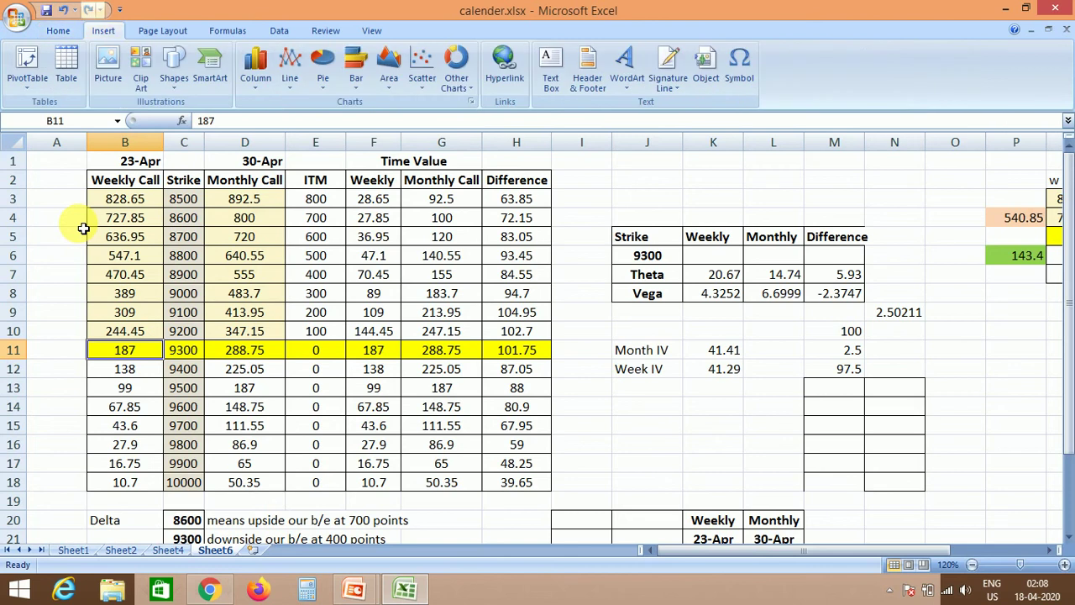
pyautogui.press('Right')
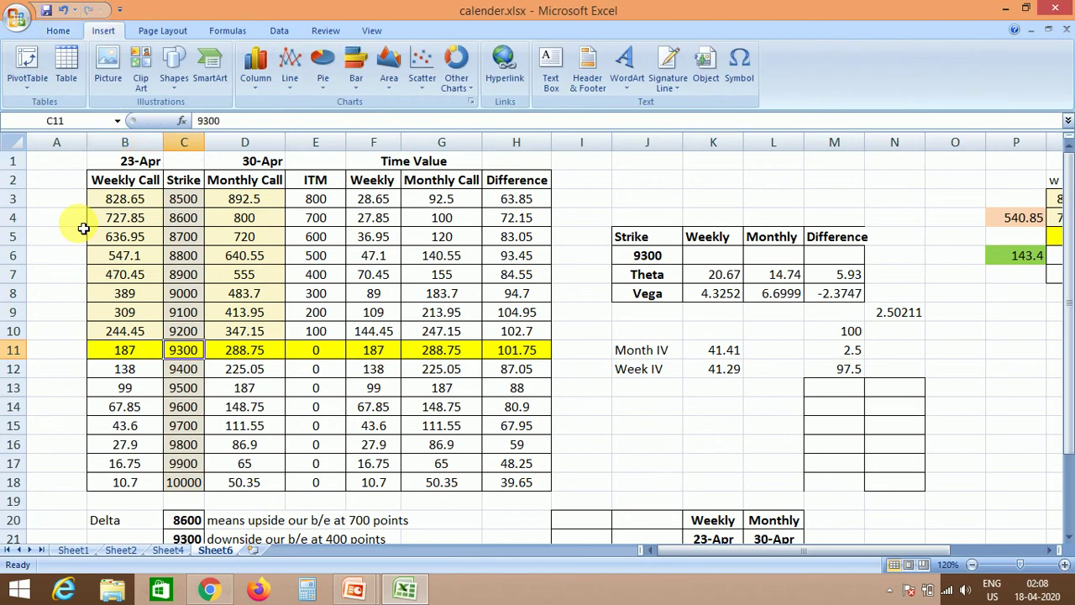
pyautogui.press('Right')
pyautogui.press('Left')
pyautogui.press('Up')
pyautogui.press('Up')
pyautogui.press('Up')
pyautogui.press('Up')
pyautogui.press('Up')
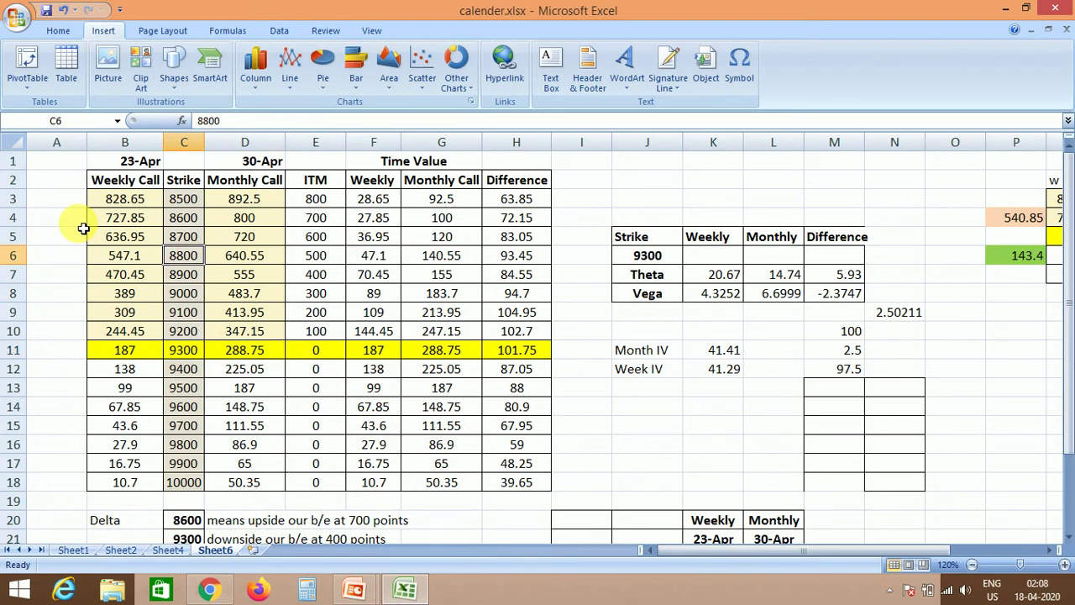
pyautogui.press('Down')
pyautogui.press('Down')
pyautogui.press('Down')
pyautogui.press('Down')
pyautogui.press('Down')
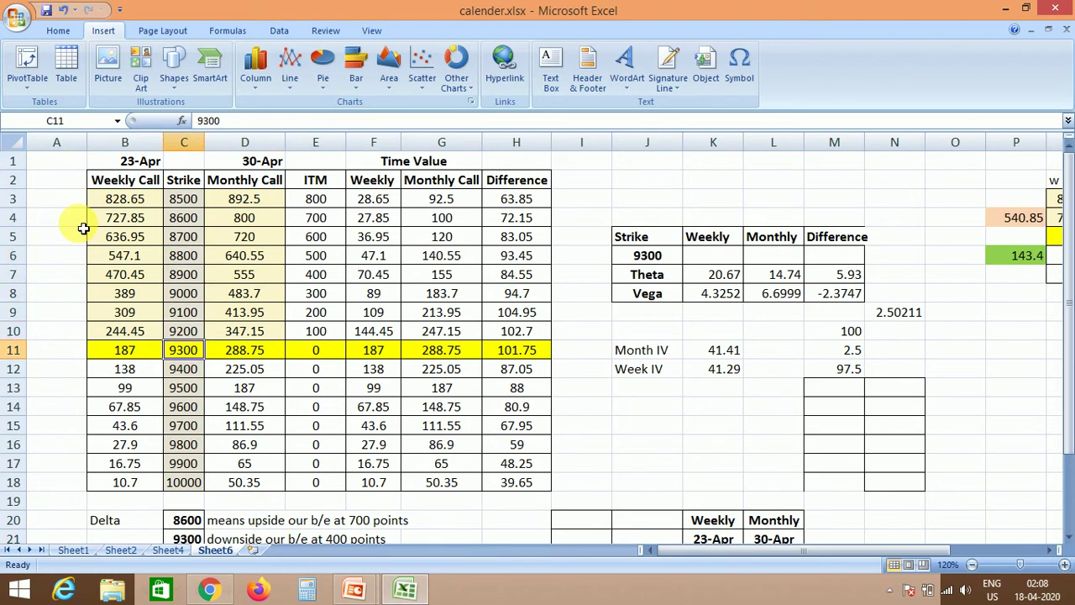
# Compare the weekly call premium of the 9300 strike with those of the lower strikes up to 9000.
pyautogui.press('Left')
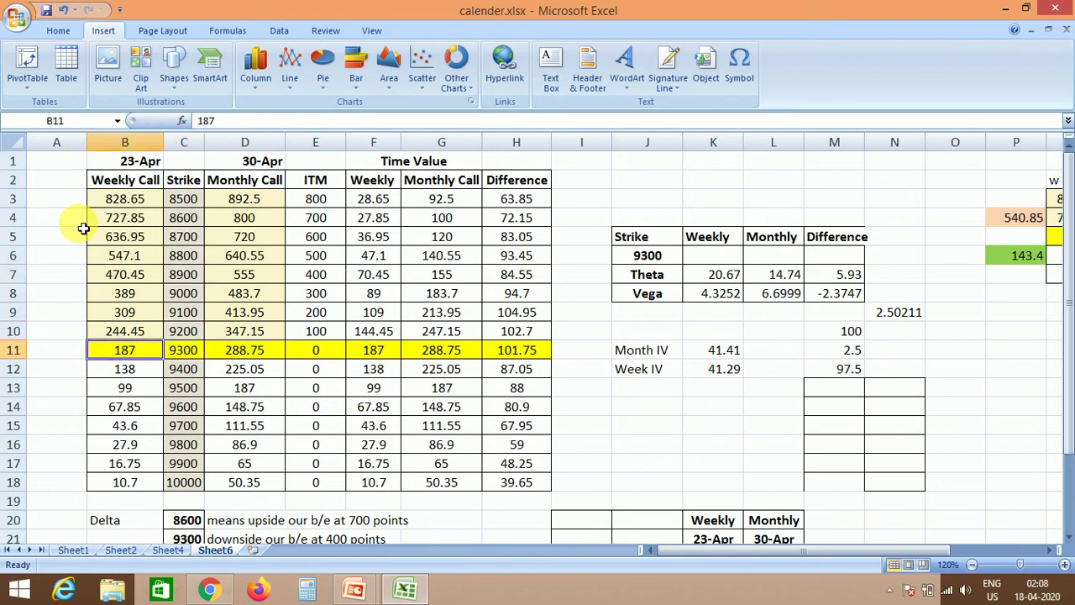
pyautogui.press('Right')
pyautogui.press('Up')
pyautogui.press('Up')
pyautogui.press('Down')
pyautogui.press('Up')
pyautogui.press('Down')
pyautogui.press('Left')
pyautogui.press('Up')
pyautogui.press('Up')
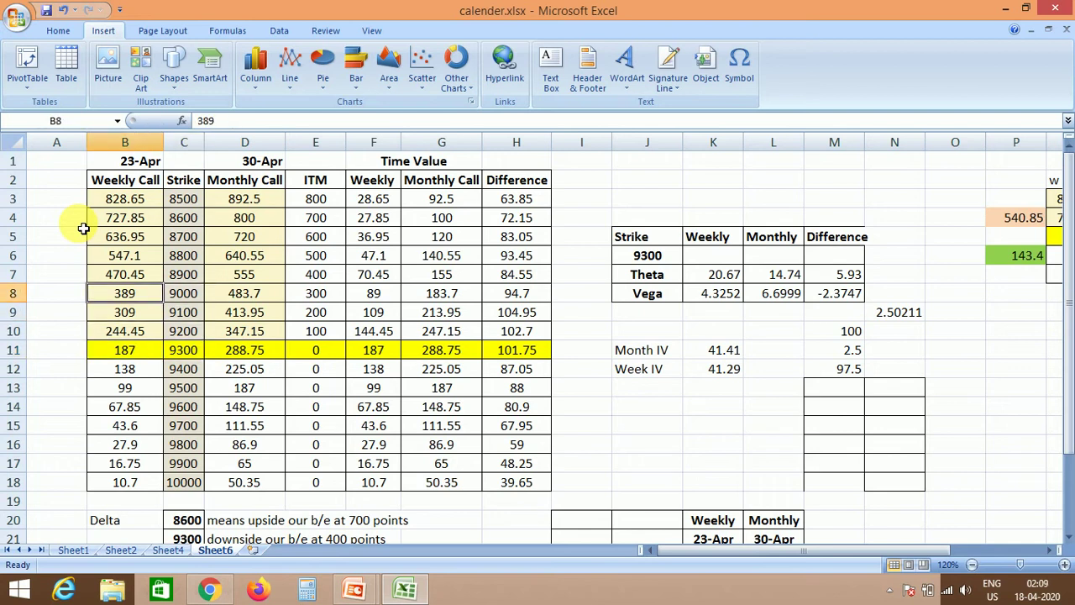
pyautogui.press('Right')
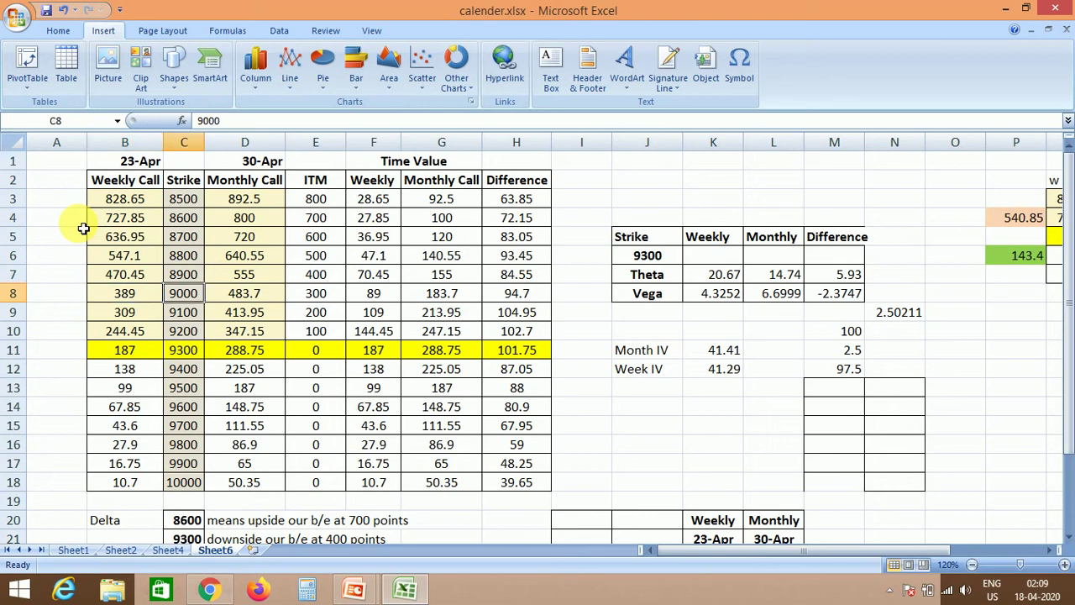
# Scan down the monthly call premiums in column D from the 9000 strike to the 9600 strike.
pyautogui.press('Right')
pyautogui.press('Down')
pyautogui.press('Down')
pyautogui.press('Down')
pyautogui.press('Down')
pyautogui.press('Up')
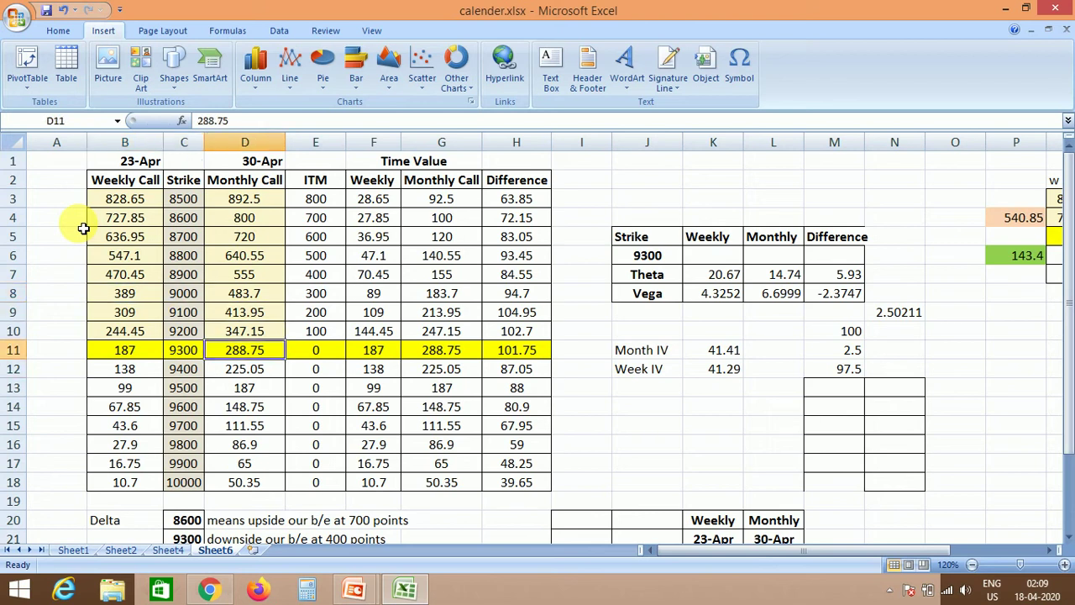
pyautogui.press('Down')
pyautogui.press('Down')
pyautogui.press('Down')
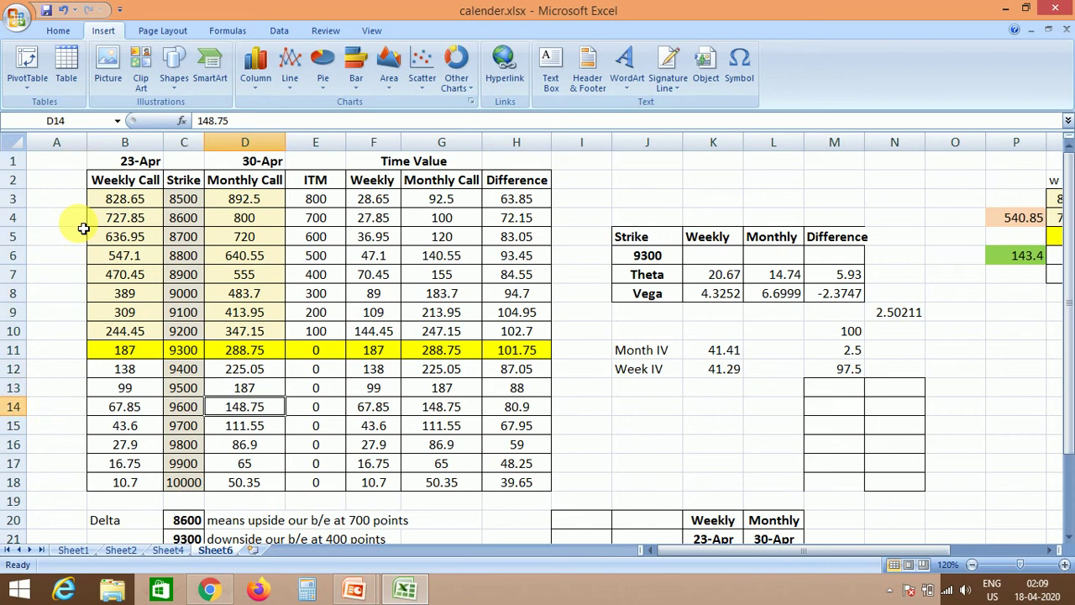
# Check the 9500 and 9600 strikes as possible shifts and trace back up to the 9300 row.
pyautogui.press('Left')
pyautogui.press('Up')
pyautogui.press('Down')
pyautogui.press('Right')
pyautogui.press('Up')
pyautogui.press('Up')
pyautogui.press('Up')
pyautogui.press('Left')
pyautogui.press('Left')
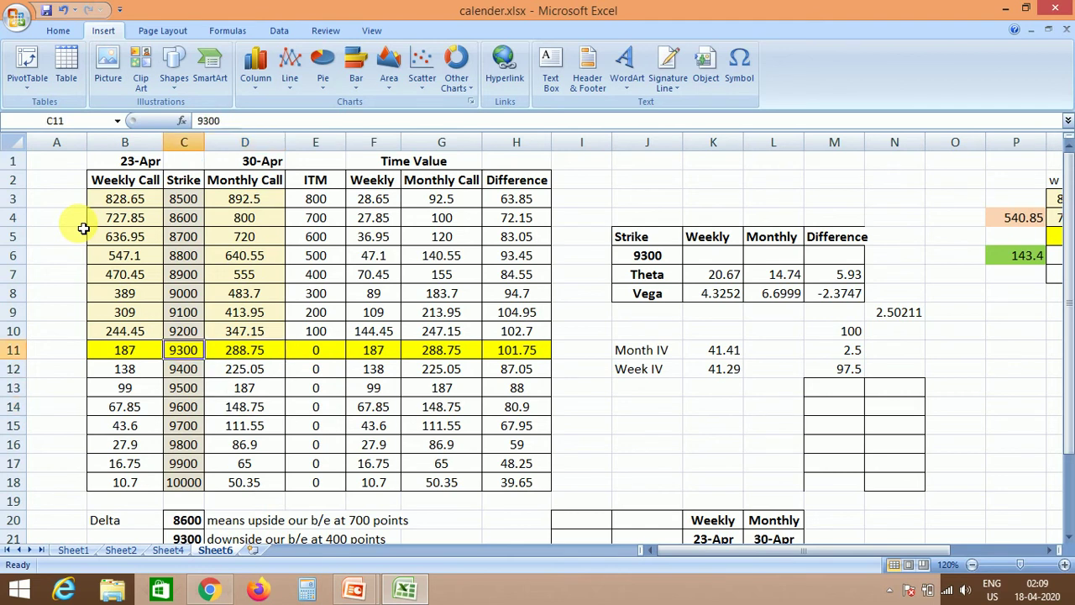
# Review the 9300 strike's weekly and monthly premiums in row 11 and return to the Adjustment slide in PowerPoint.
pyautogui.press('Right')
pyautogui.press('Right')
pyautogui.press('Right')
pyautogui.press('Right')
pyautogui.press('Left')
pyautogui.press('Left')
pyautogui.press('Left')
pyautogui.press('Left')
pyautogui.press('Right')
pyautogui.press('Left')
pyautogui.press('Left')
pyautogui.hotkey('alt', 'Tab')
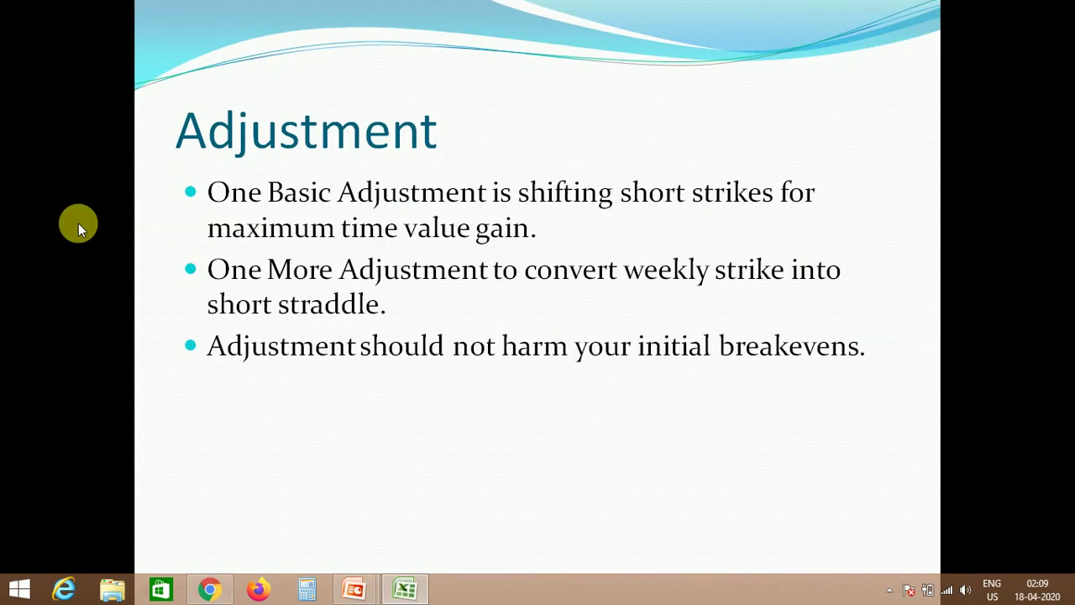